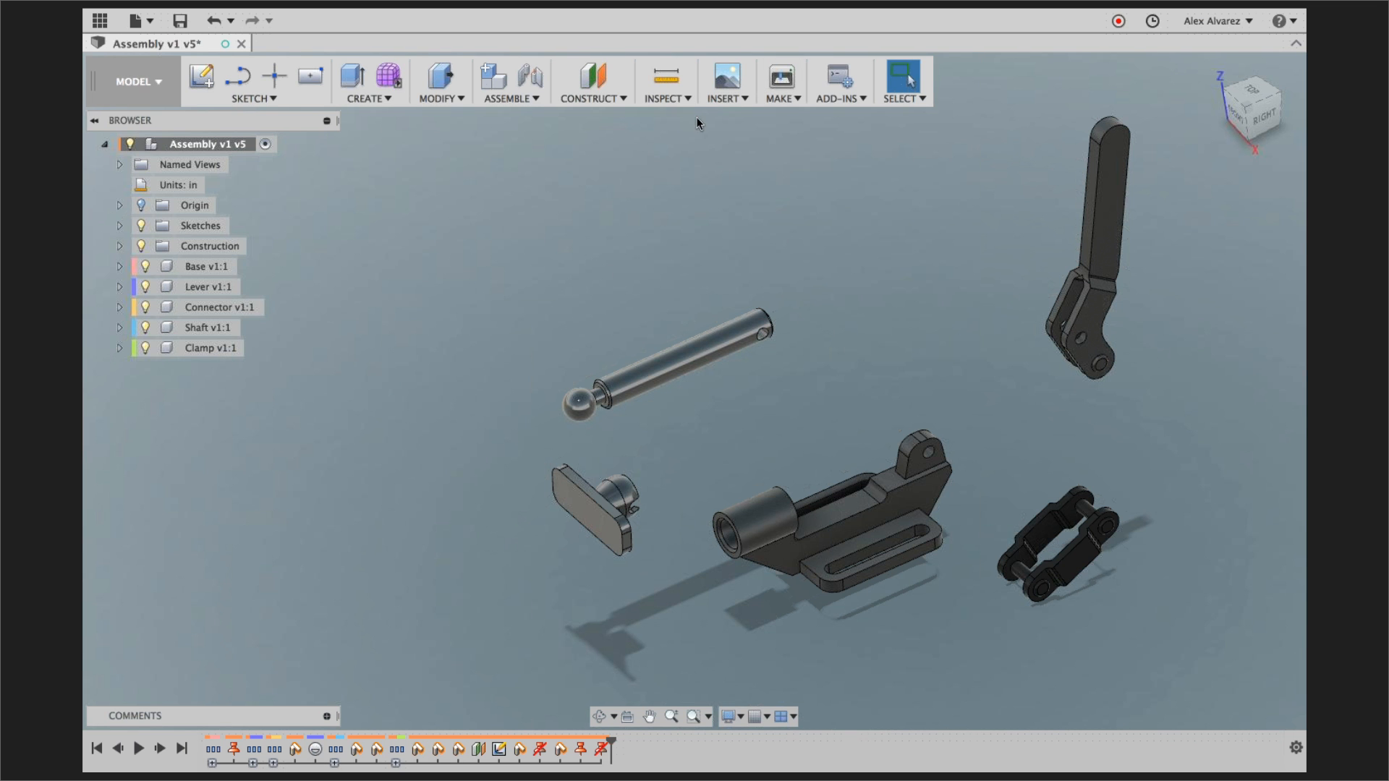
# - Turn on component color cycling so each component of the assembly is shown in its own color
pyautogui.click(684, 99)
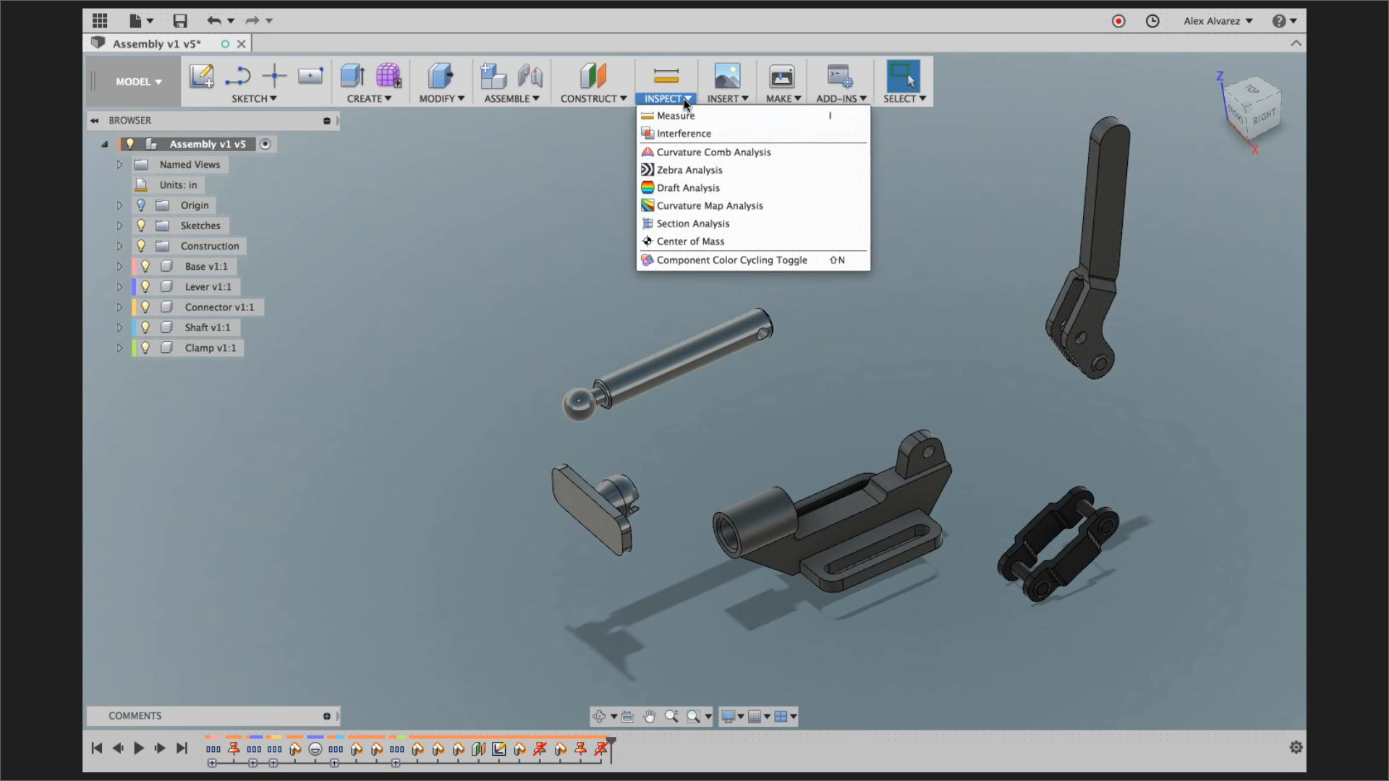
pyautogui.click(714, 260)
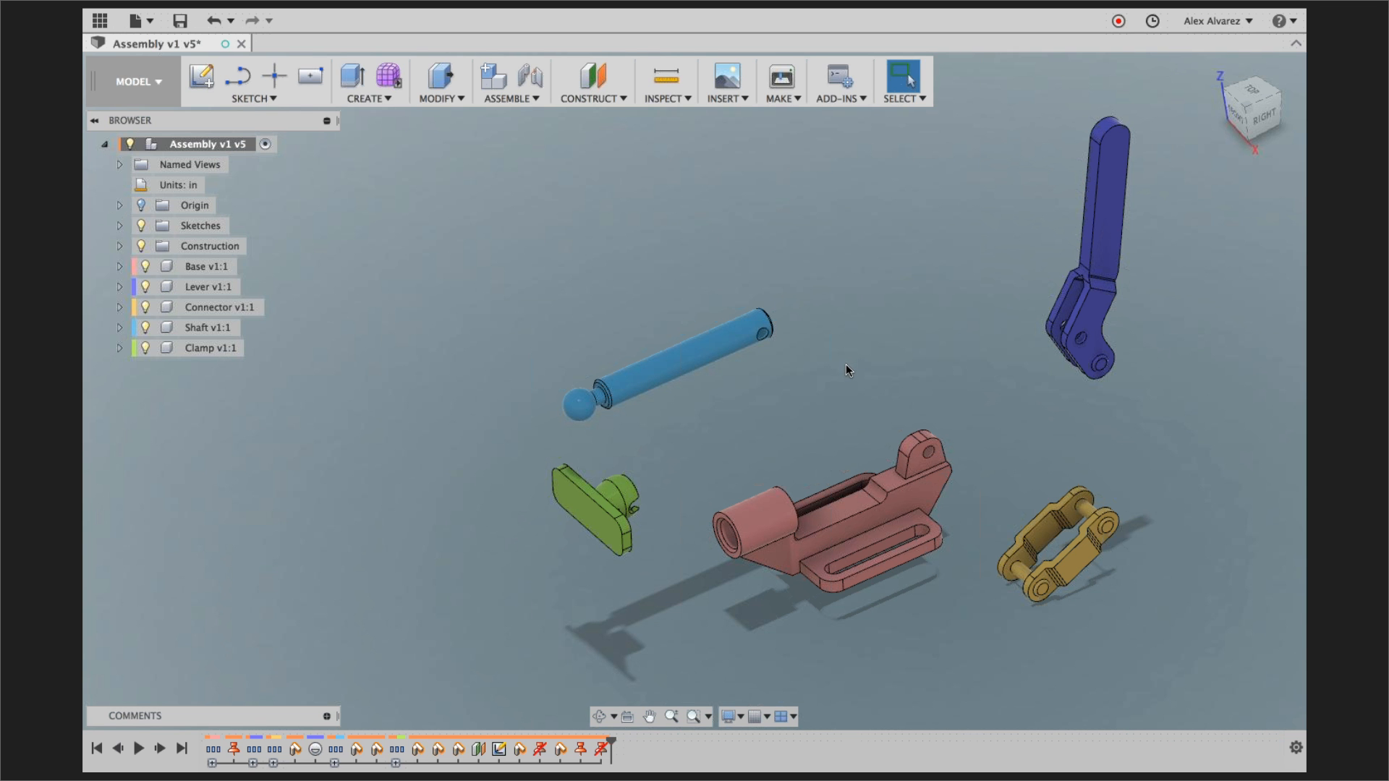
pyautogui.keyDown('shift'); pyautogui.moveTo(845, 363); pyautogui.dragTo(829, 359, button='middle'); pyautogui.keyUp('shift')
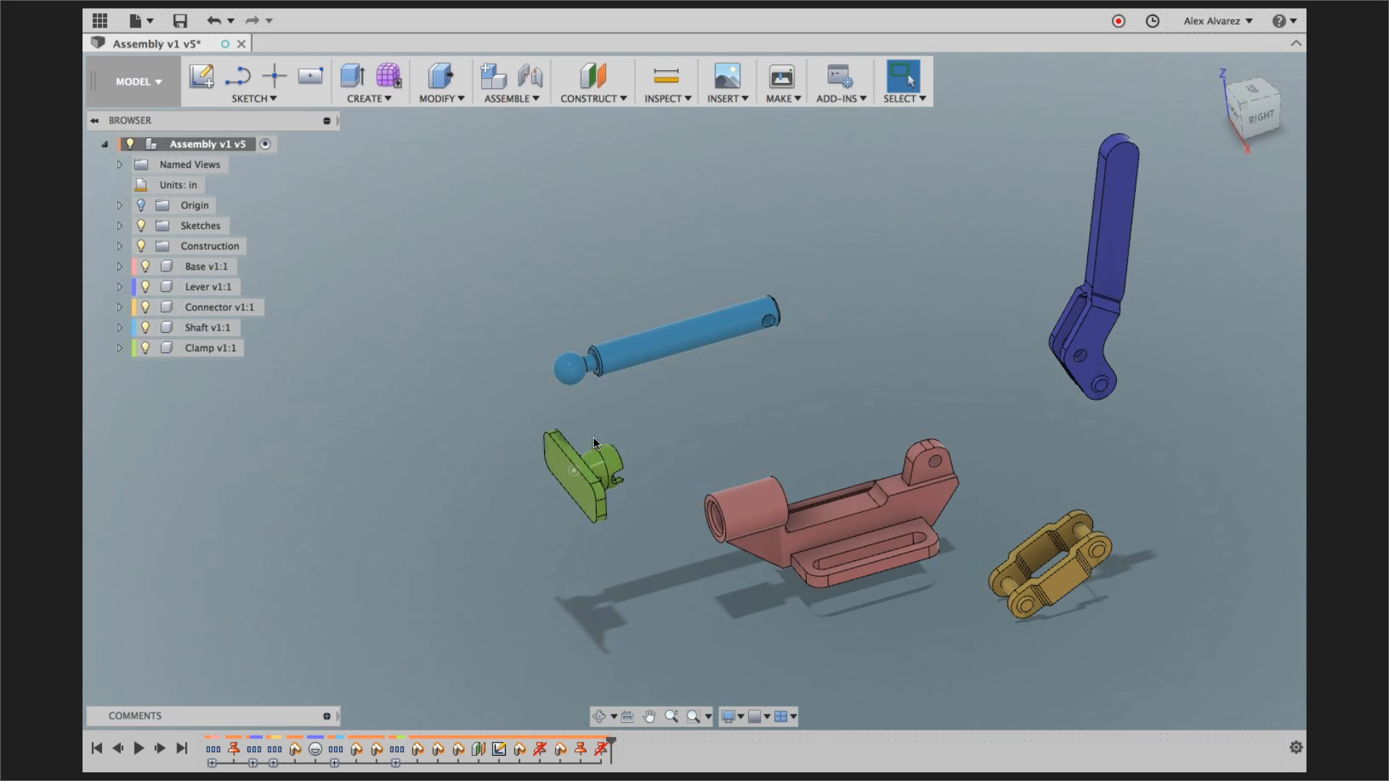
# - Select the side face of the Base and expand the Base component's feature group in the timeline
pyautogui.click(762, 539)
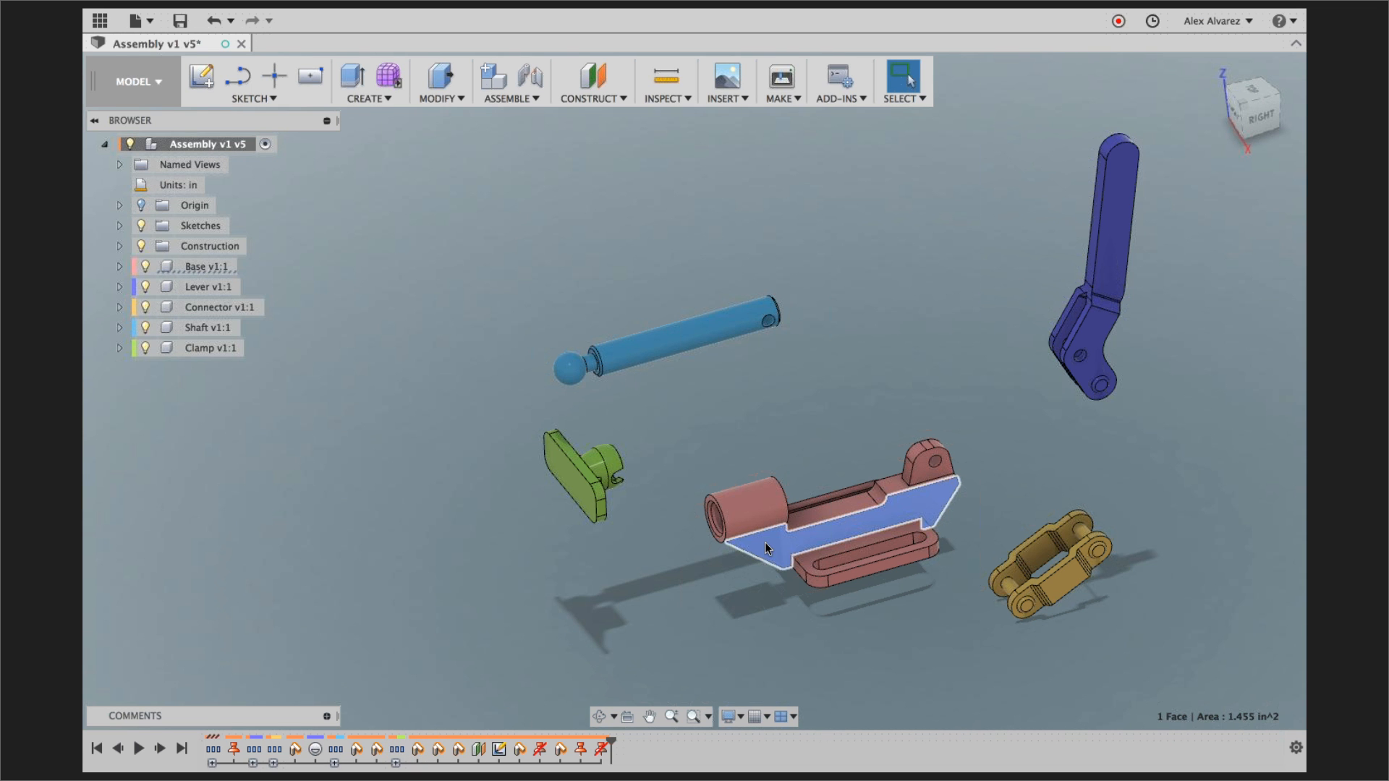
pyautogui.click(212, 763)
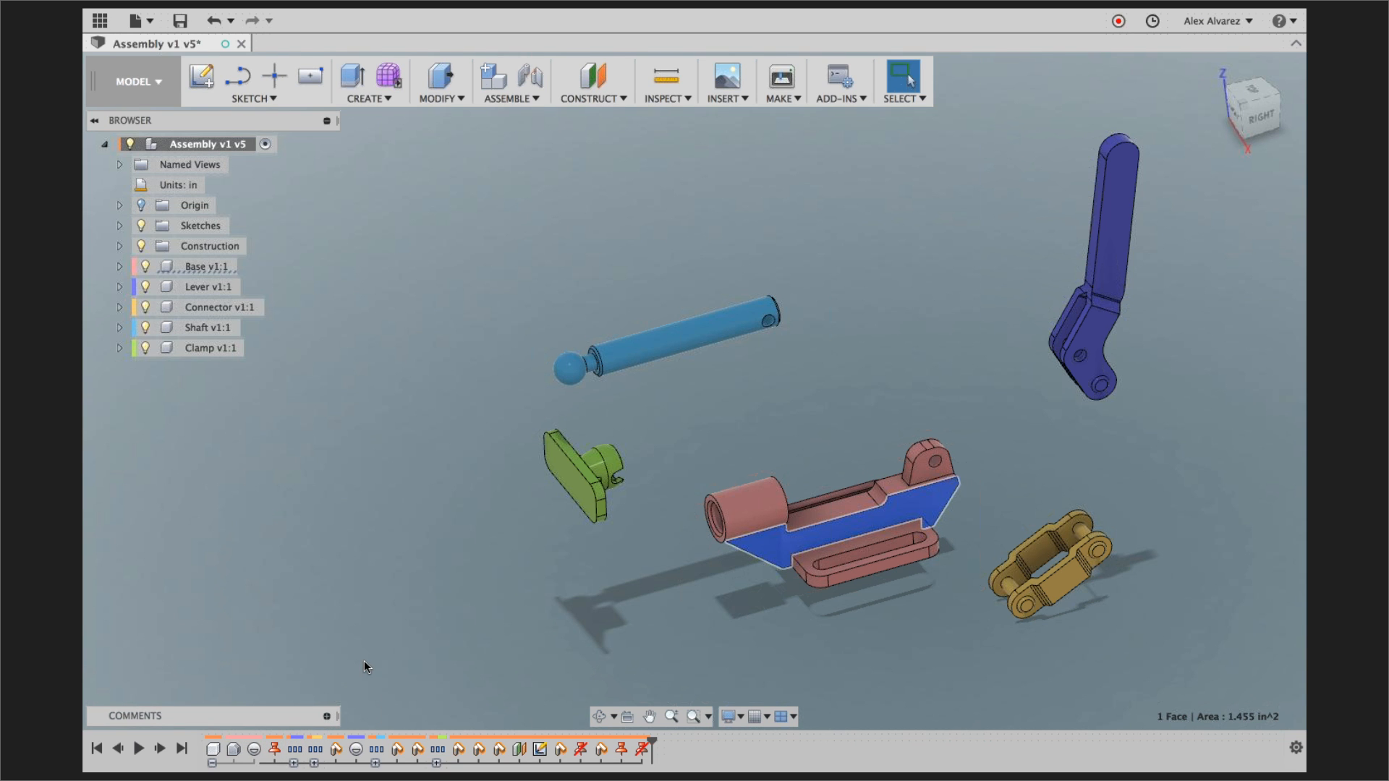
pyautogui.click(532, 627)
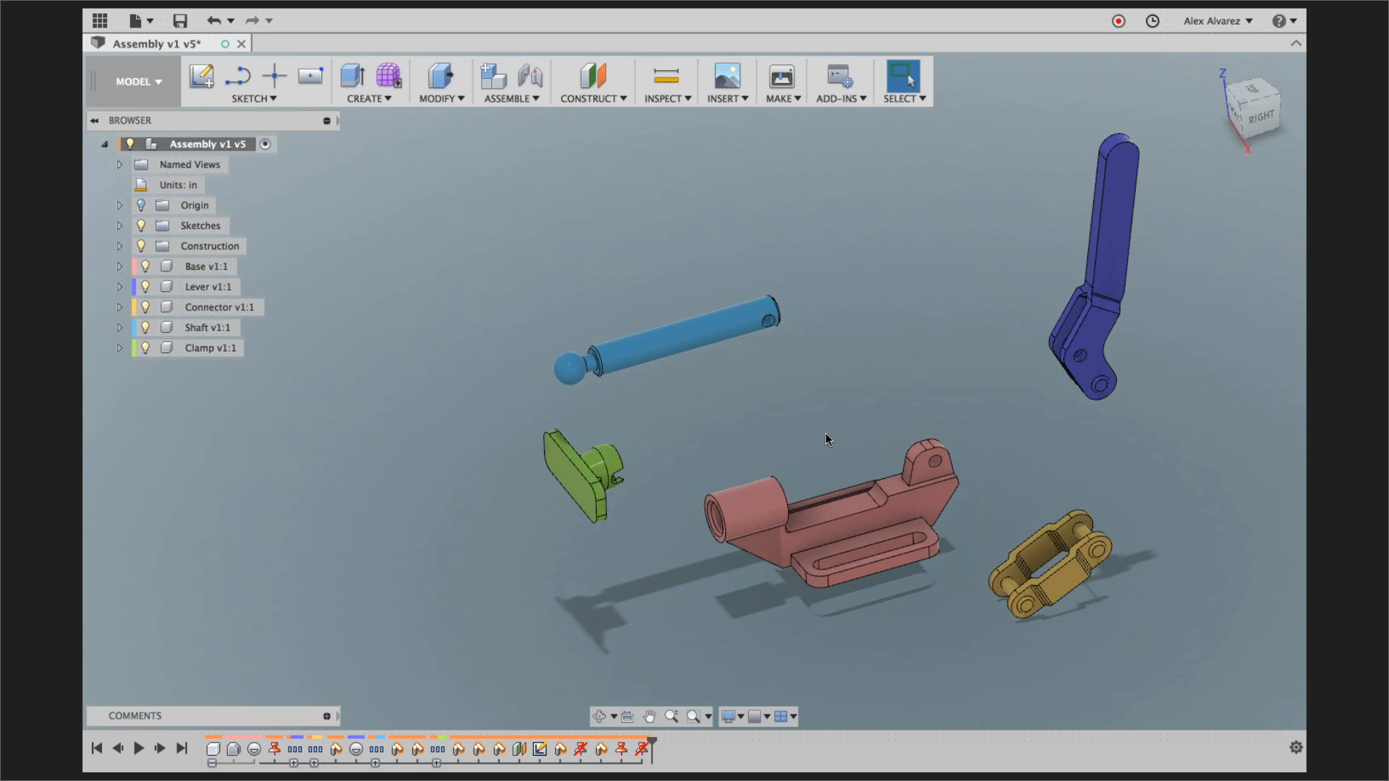
# - Ground the Base component so it stays fixed in the assembly
pyautogui.keyDown('shift'); pyautogui.moveTo(943, 423); pyautogui.dragTo(922, 385, button='middle'); pyautogui.keyUp('shift')
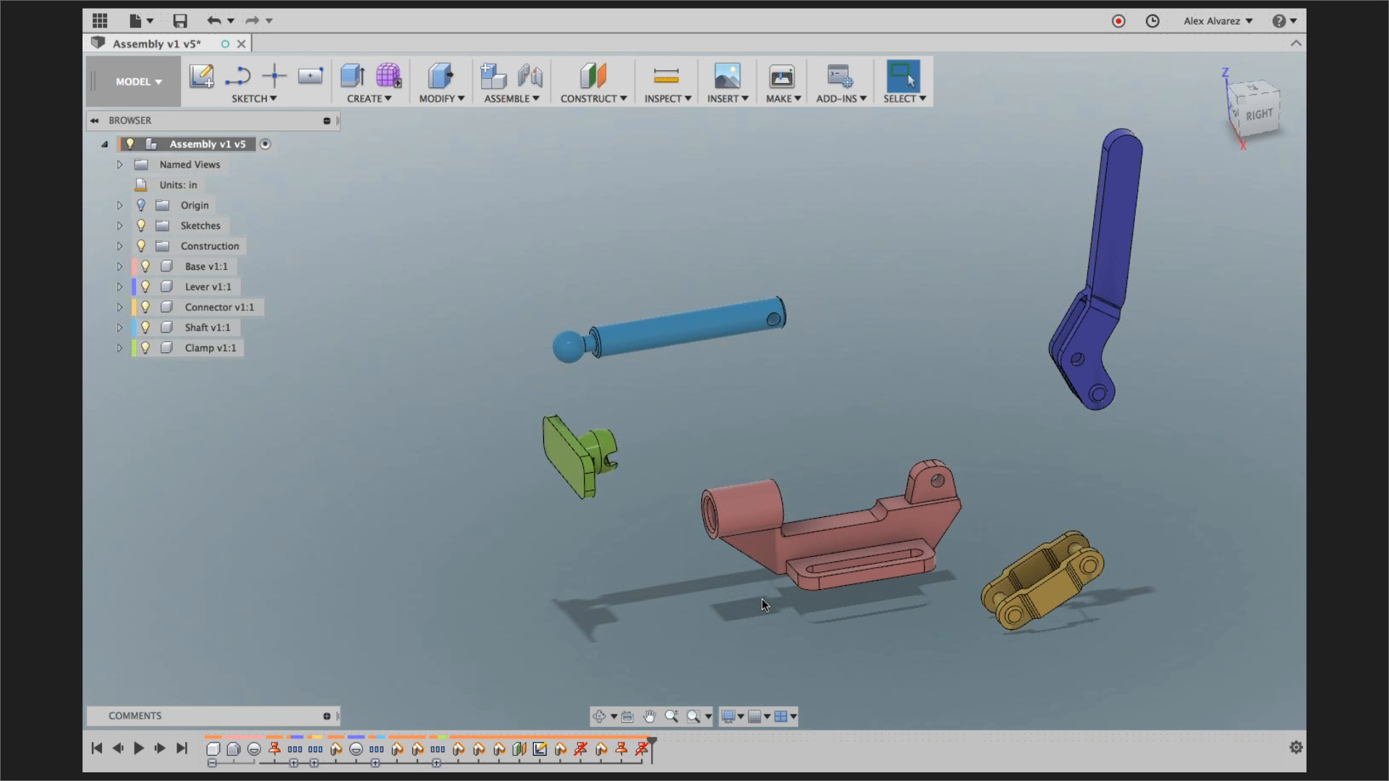
pyautogui.keyDown('shift'); pyautogui.moveTo(762, 600); pyautogui.dragTo(775, 600, button='middle'); pyautogui.keyUp('shift')
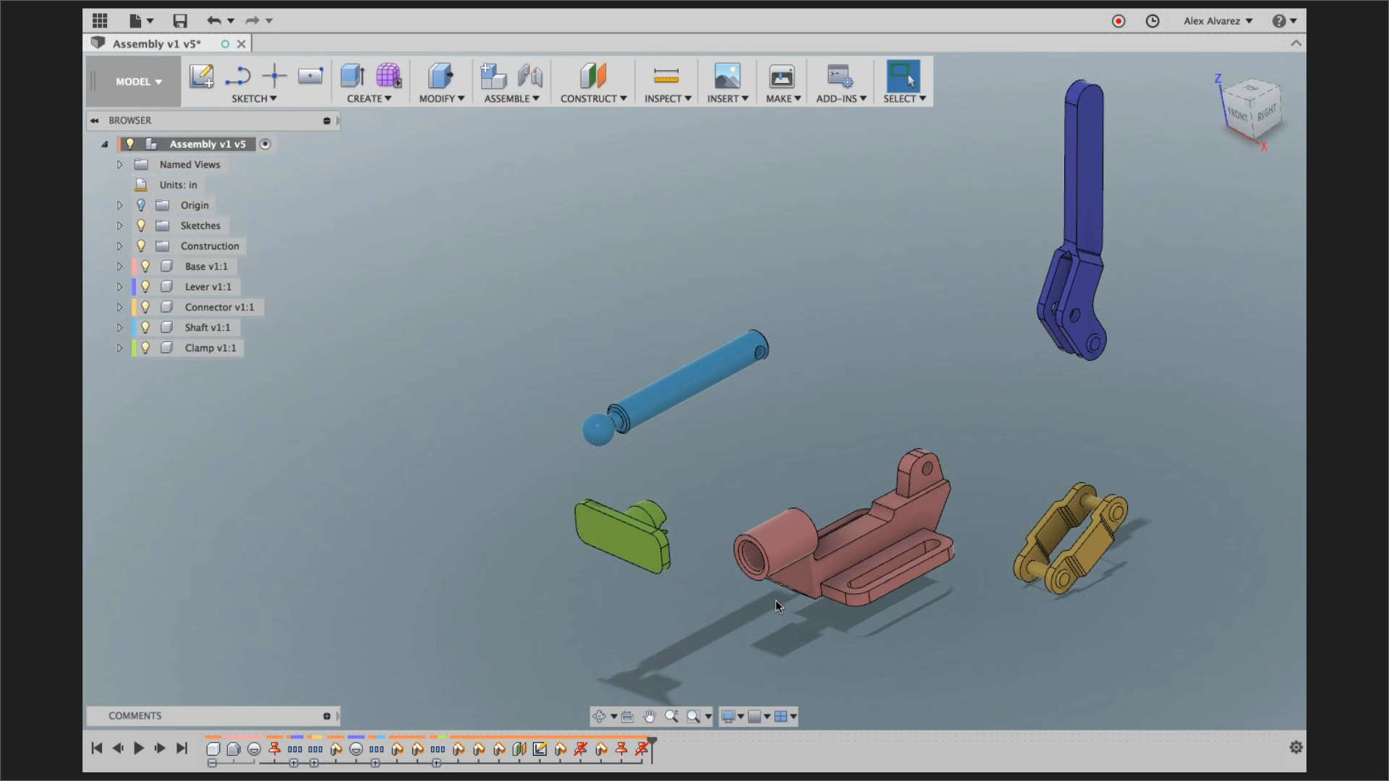
pyautogui.keyDown('shift'); pyautogui.moveTo(822, 475); pyautogui.dragTo(829, 540, button='middle'); pyautogui.keyUp('shift')
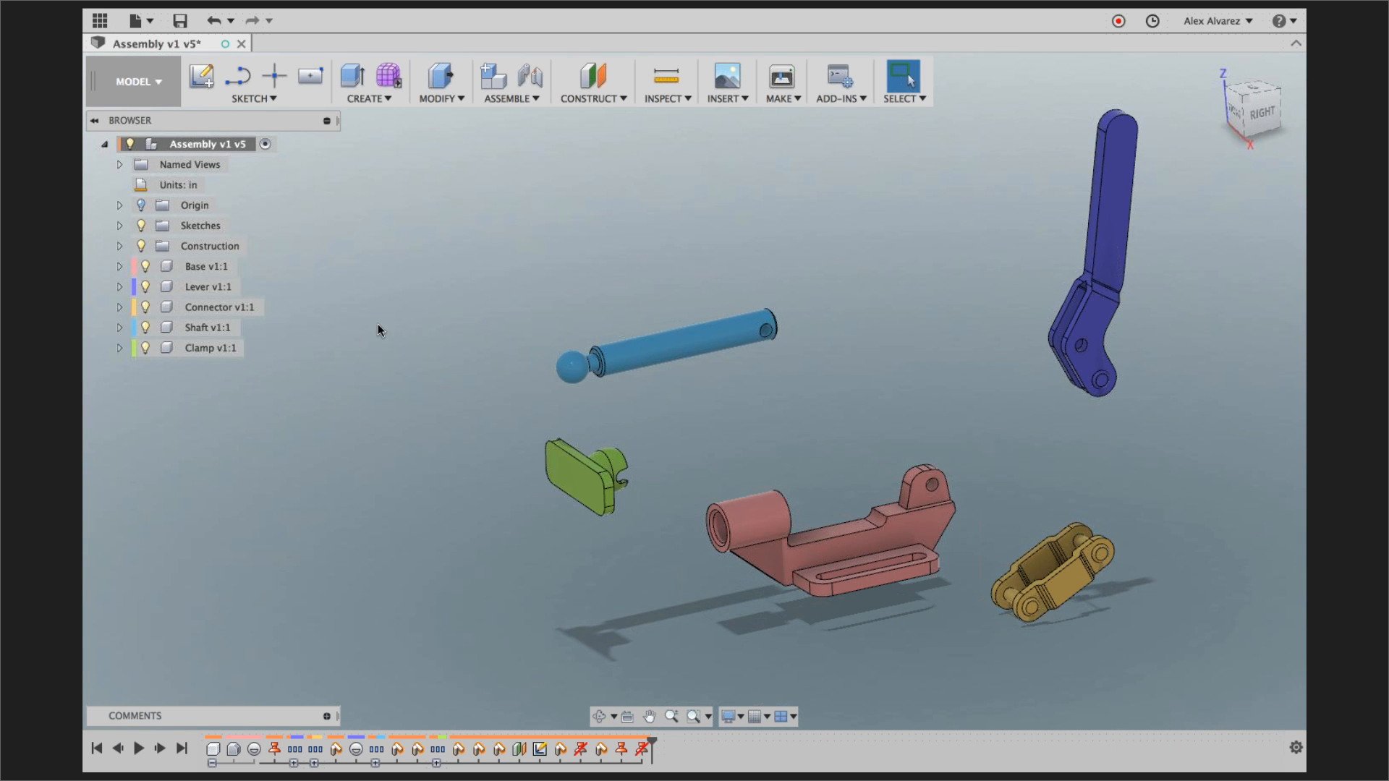
pyautogui.click(218, 267)
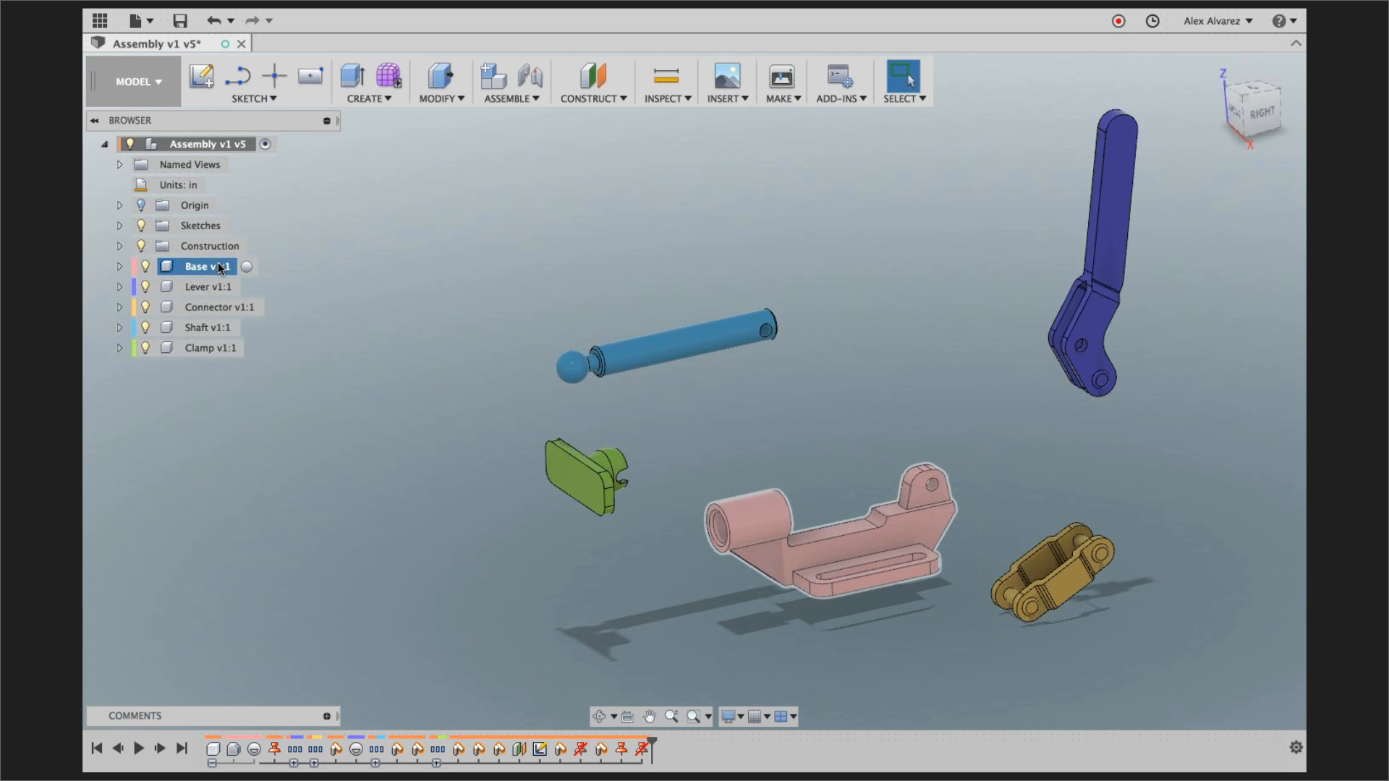
pyautogui.rightClick(219, 266)
pyautogui.click(256, 288)
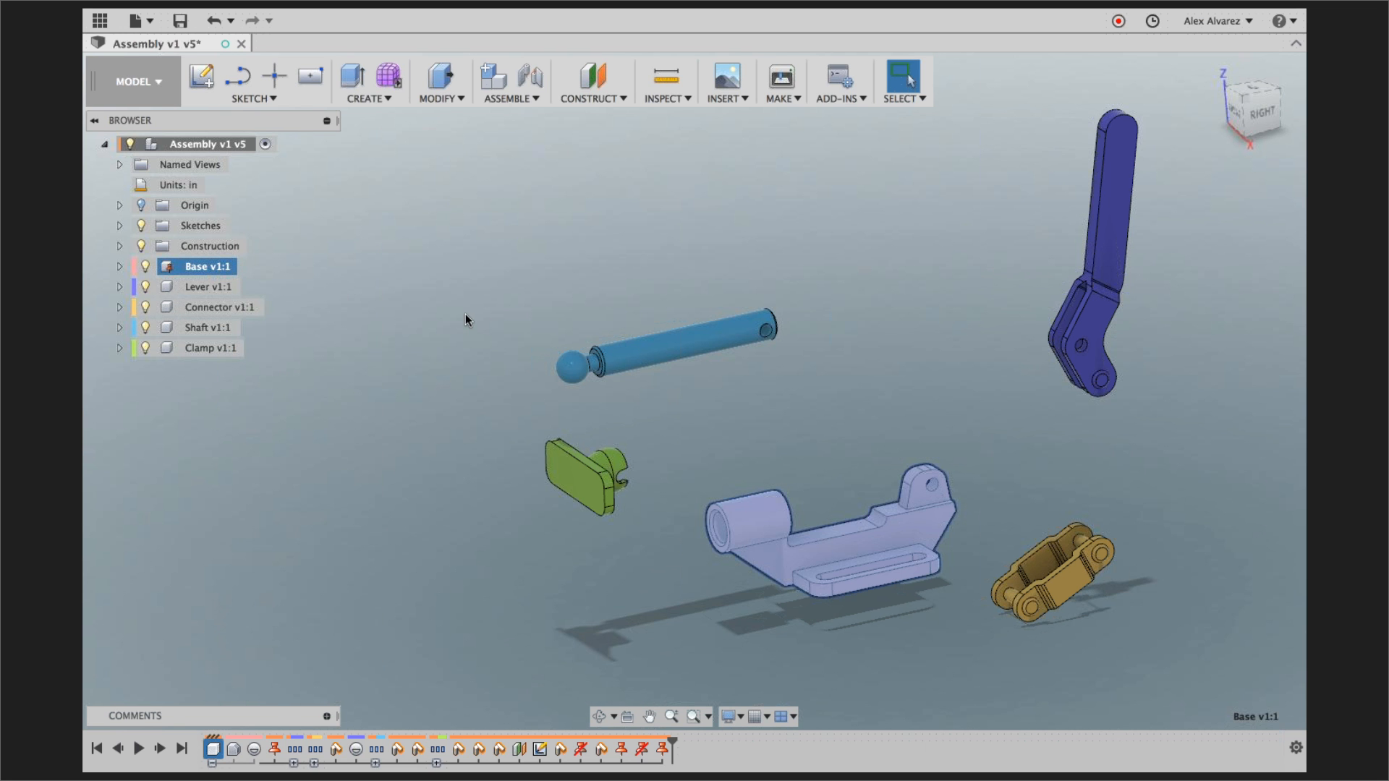
pyautogui.click(466, 314)
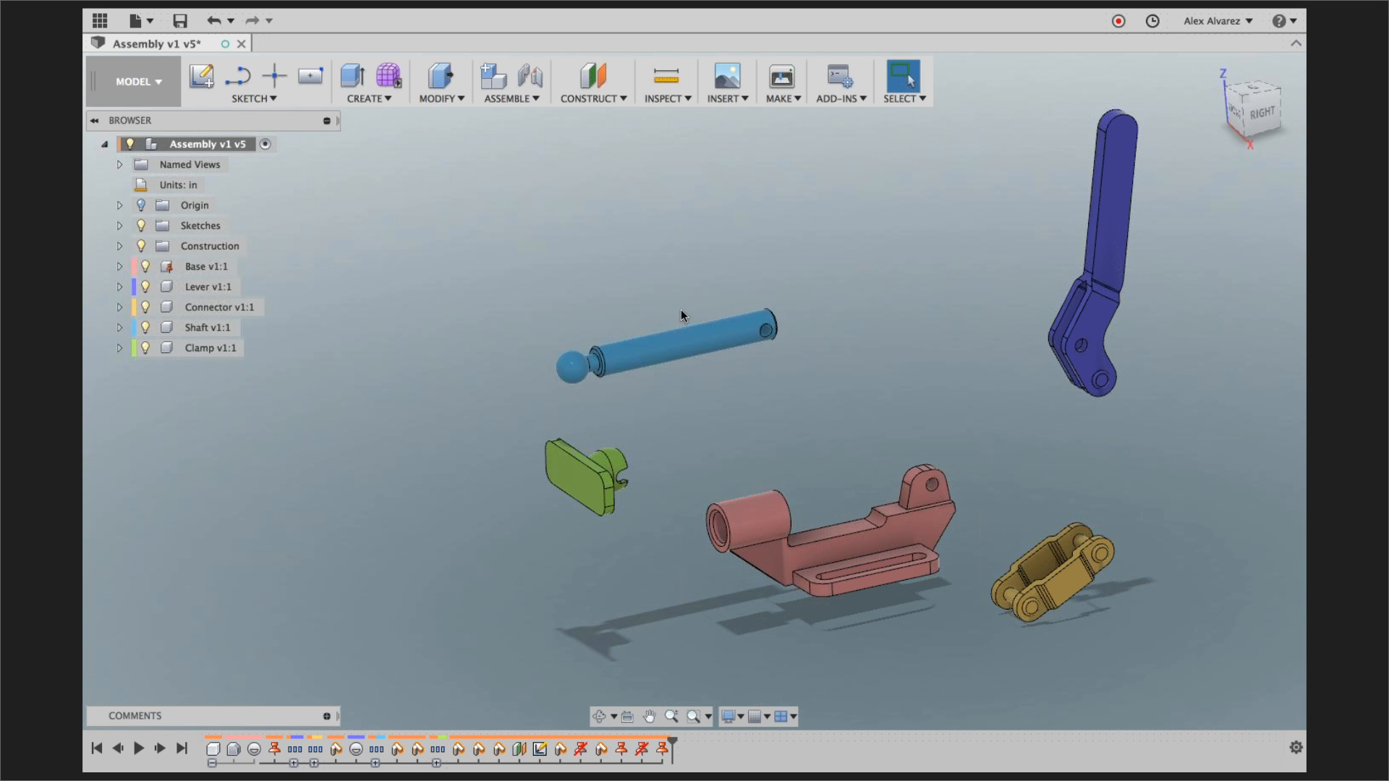
# - Shift the Shaft, Clamp and Connector components slightly away from their original positions
pyautogui.moveTo(680, 337); pyautogui.dragTo(680, 296)
pyautogui.moveTo(581, 476); pyautogui.dragTo(545, 481)
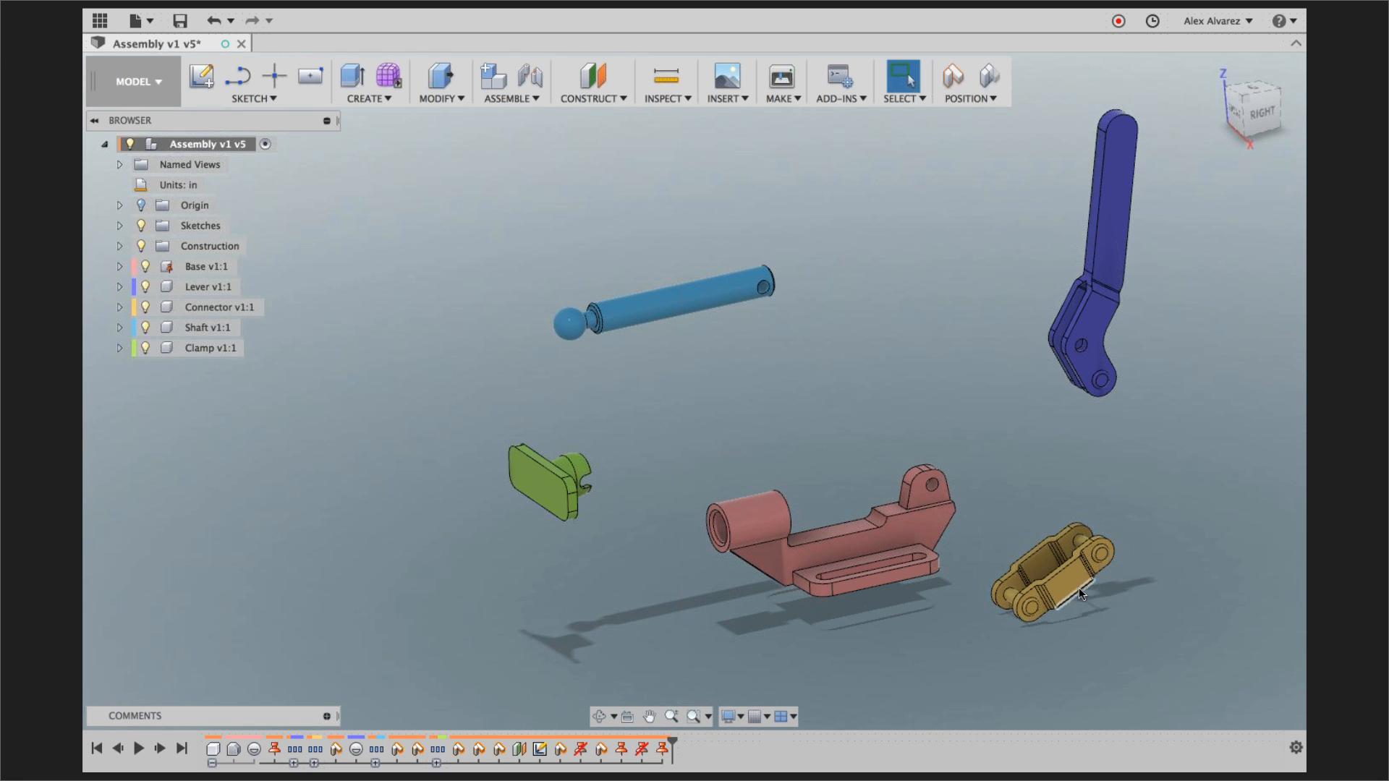
pyautogui.moveTo(1078, 587); pyautogui.dragTo(1073, 571)
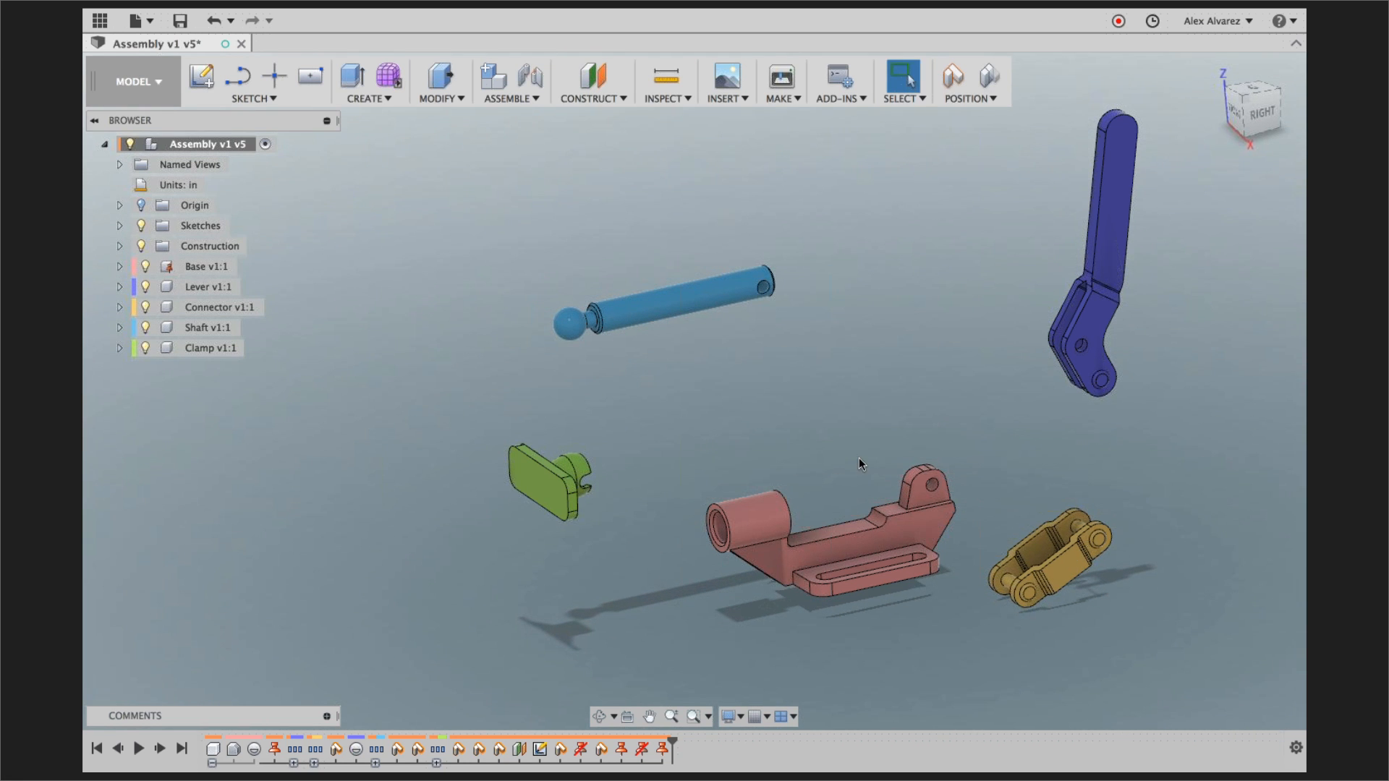
# - Start a new joint and capture the current positions of the moved components
pyautogui.press('F4')
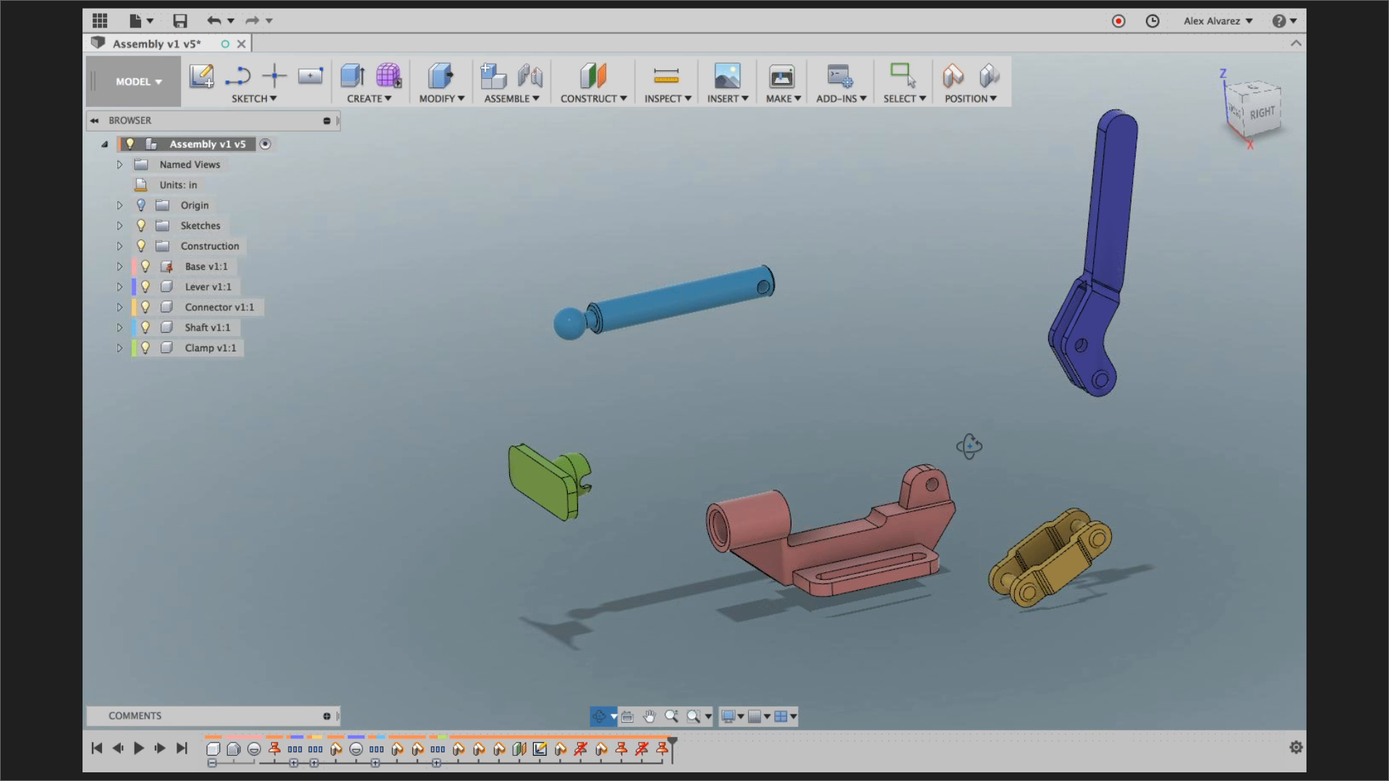
pyautogui.moveTo(970, 447); pyautogui.dragTo(942, 448)
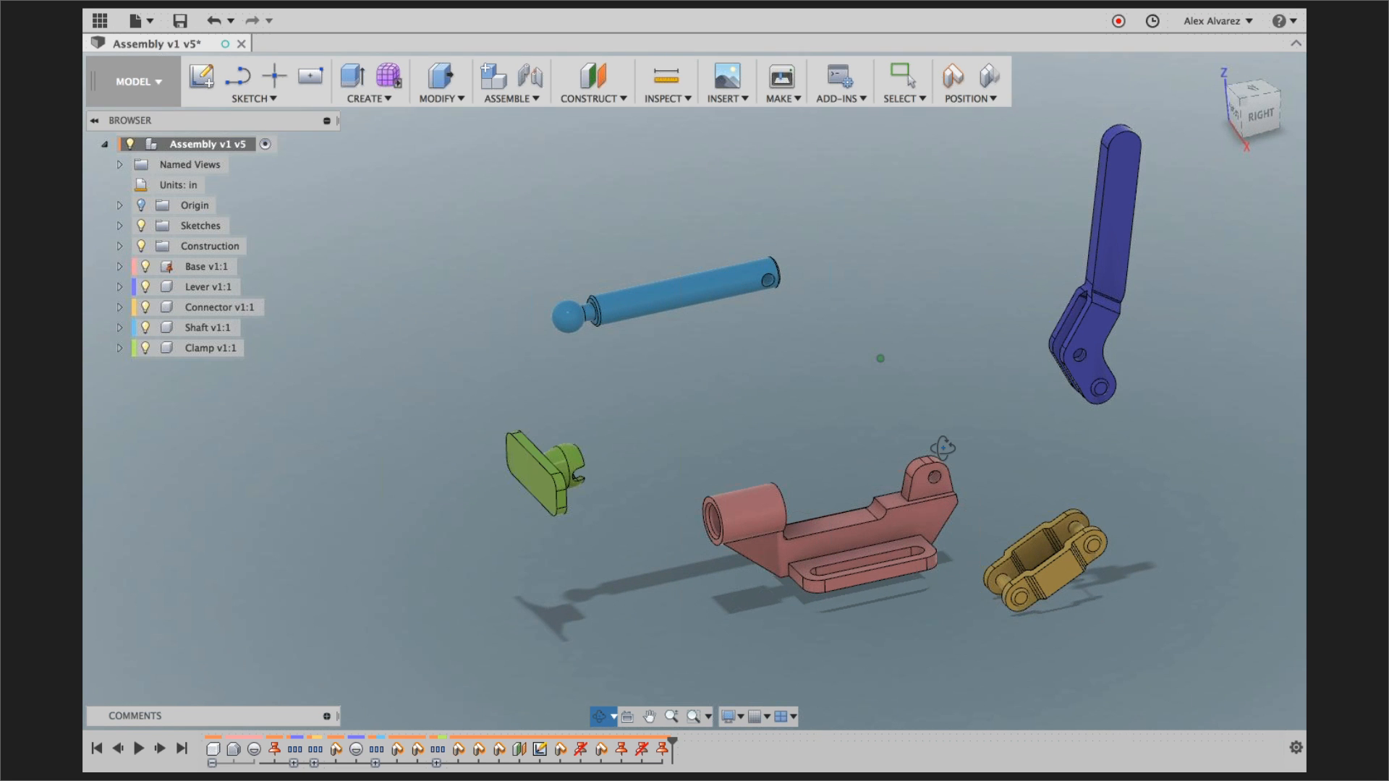
pyautogui.keyDown('shift'); pyautogui.moveTo(943, 448); pyautogui.dragTo(994, 453, button='middle'); pyautogui.keyUp('shift')
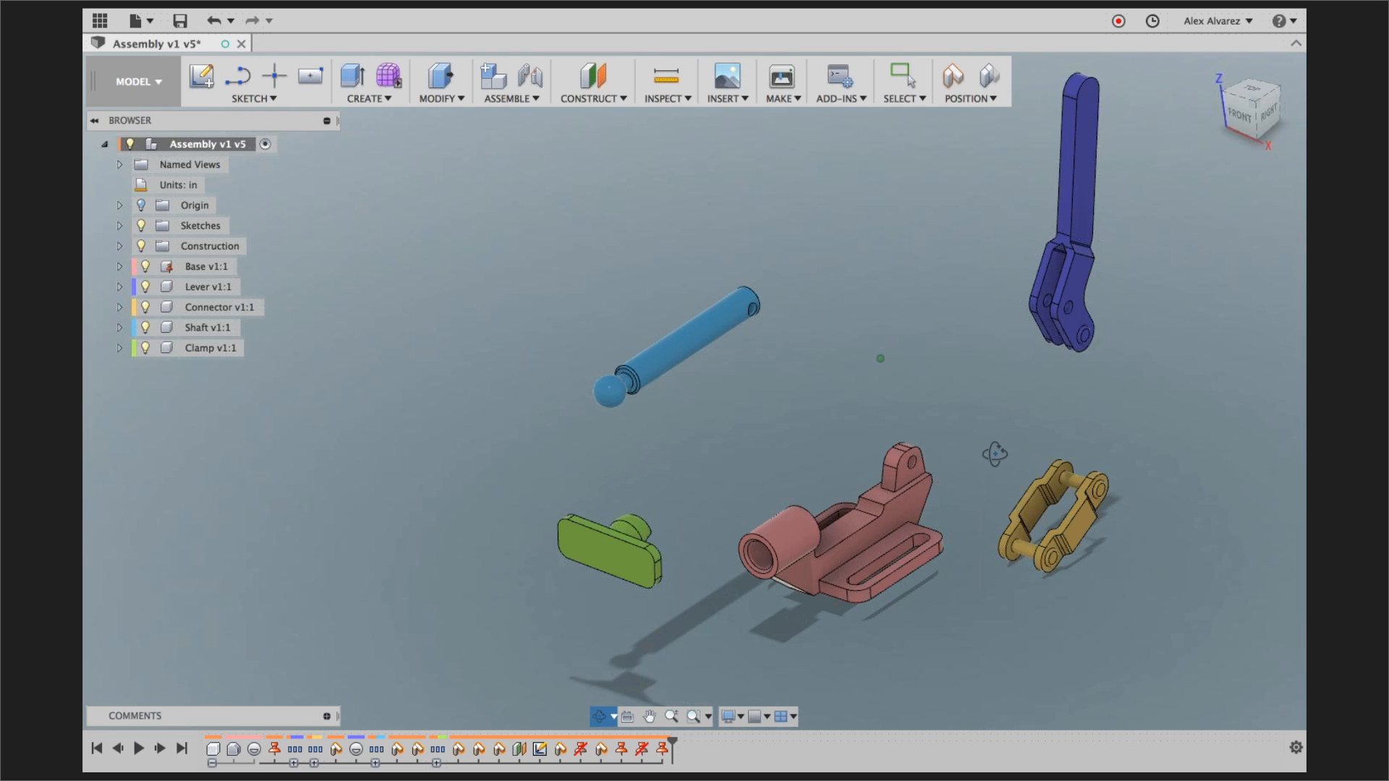
pyautogui.scroll(5, 919, 458)
pyautogui.scroll(-5, 918, 458)
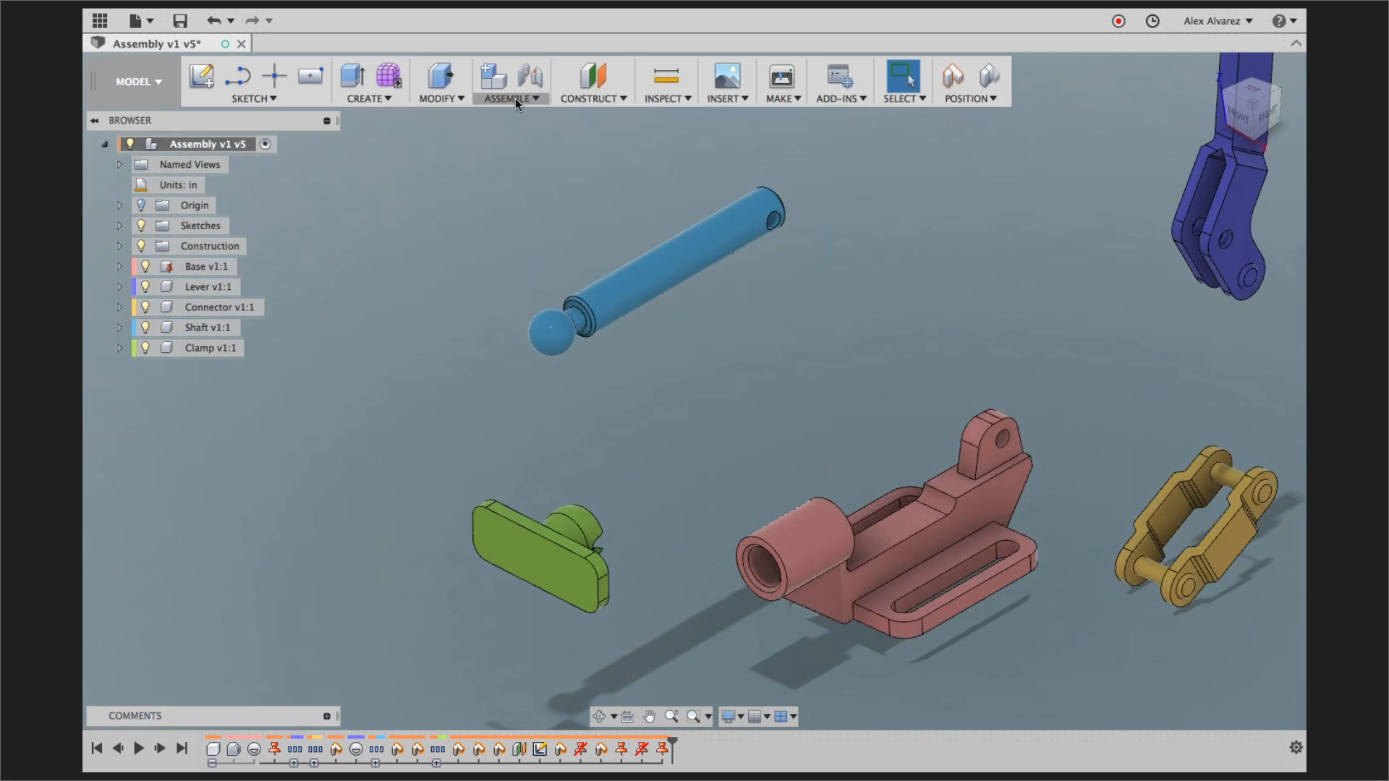
pyautogui.click(517, 98)
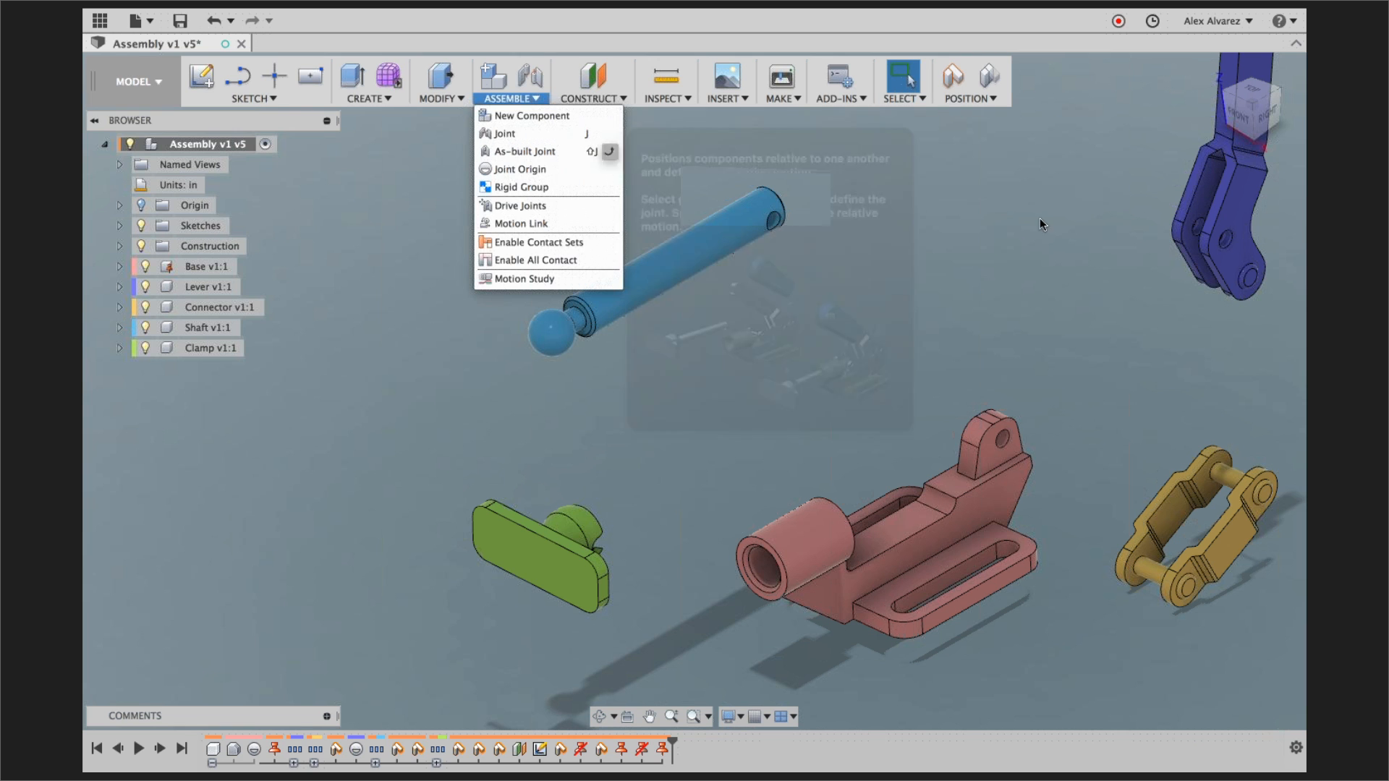
pyautogui.click(952, 246)
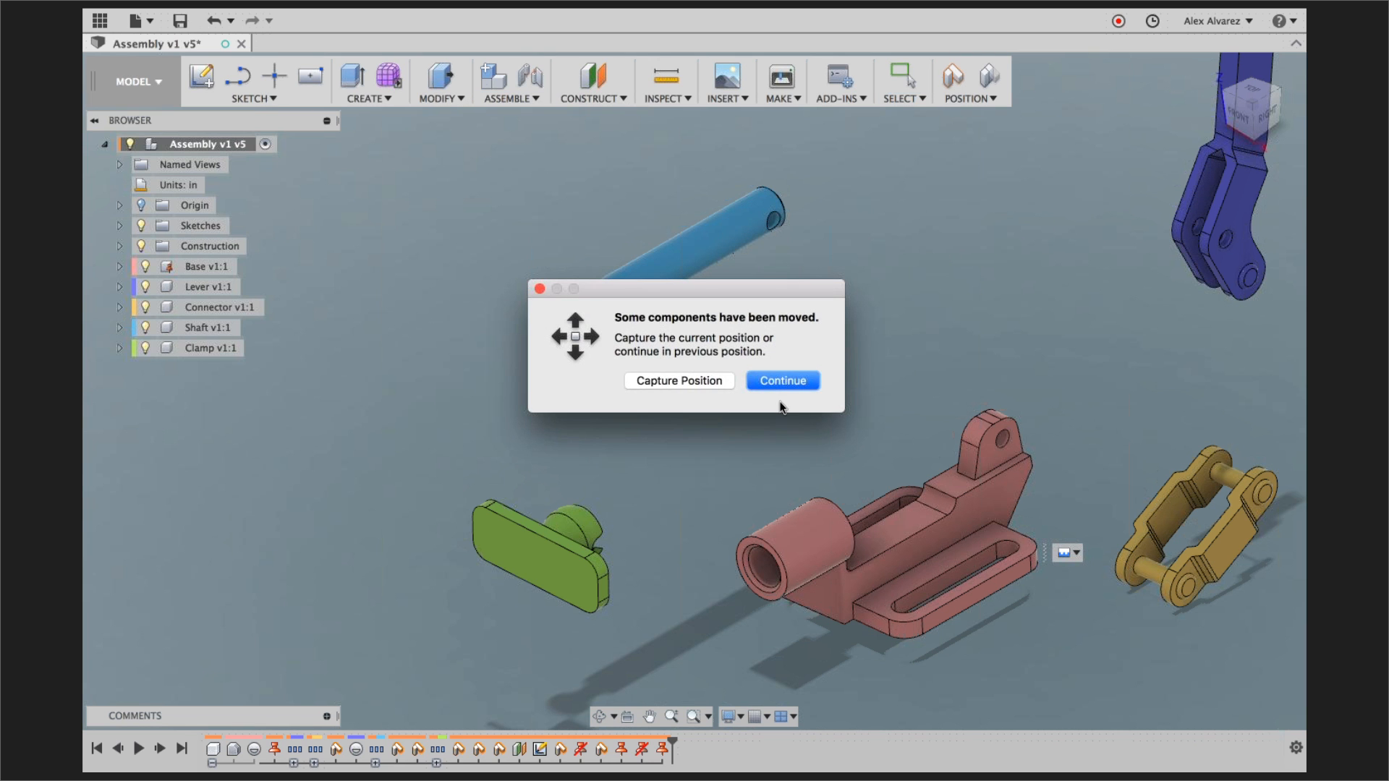
pyautogui.click(719, 381)
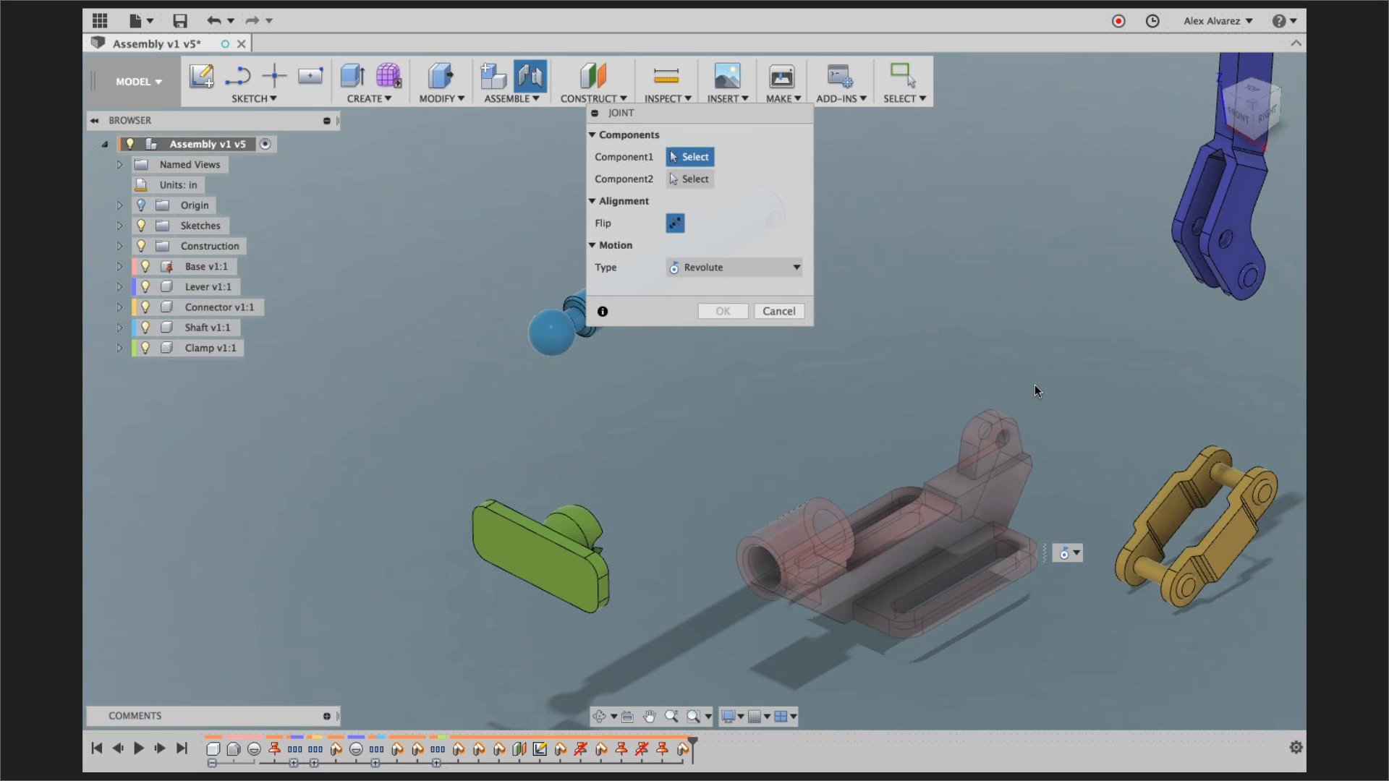
# - Set the first joint location on the cylindrical pin between the two fork arms at the Lever's lower end
pyautogui.scroll(-2, 1034, 384)
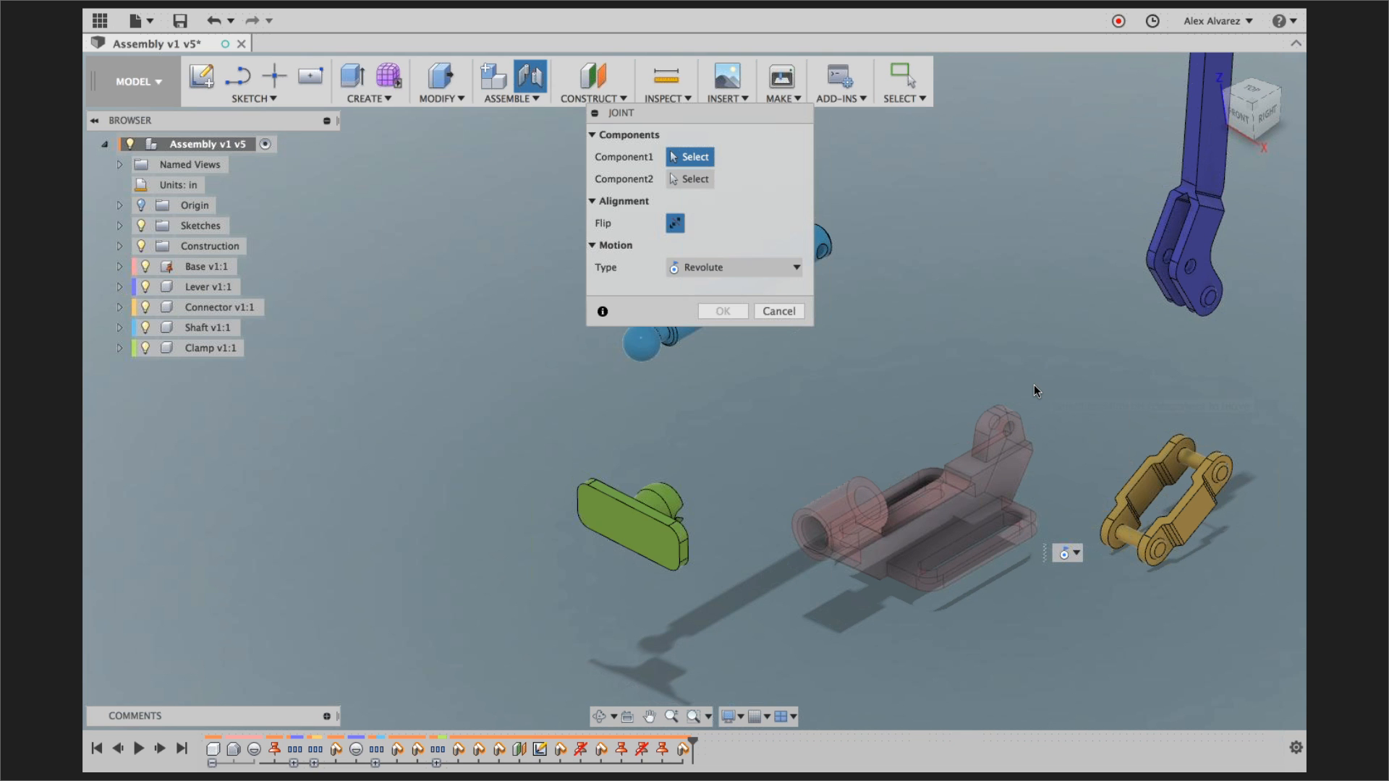
pyautogui.scroll(-2, 1035, 384)
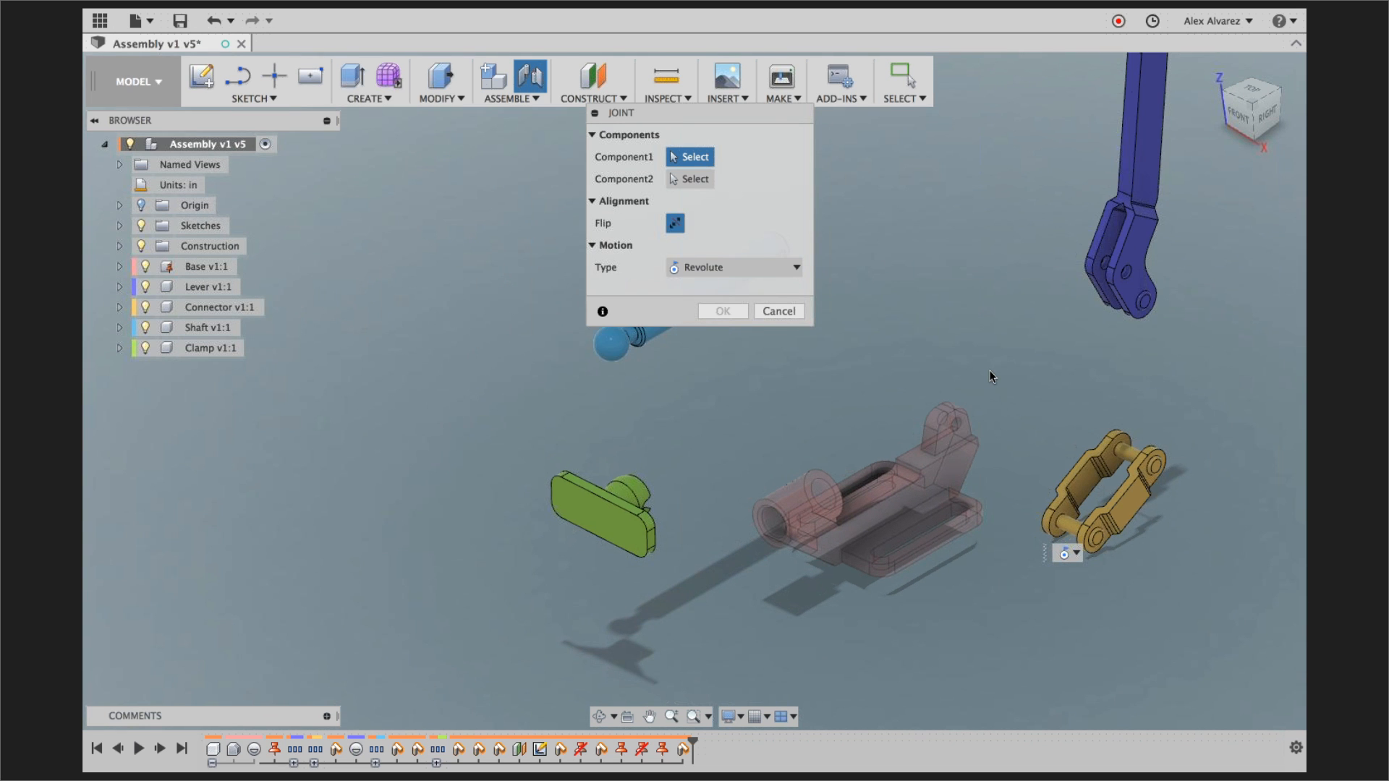
pyautogui.keyDown('shift'); pyautogui.moveTo(988, 370); pyautogui.dragTo(1104, 323, button='middle'); pyautogui.keyUp('shift')
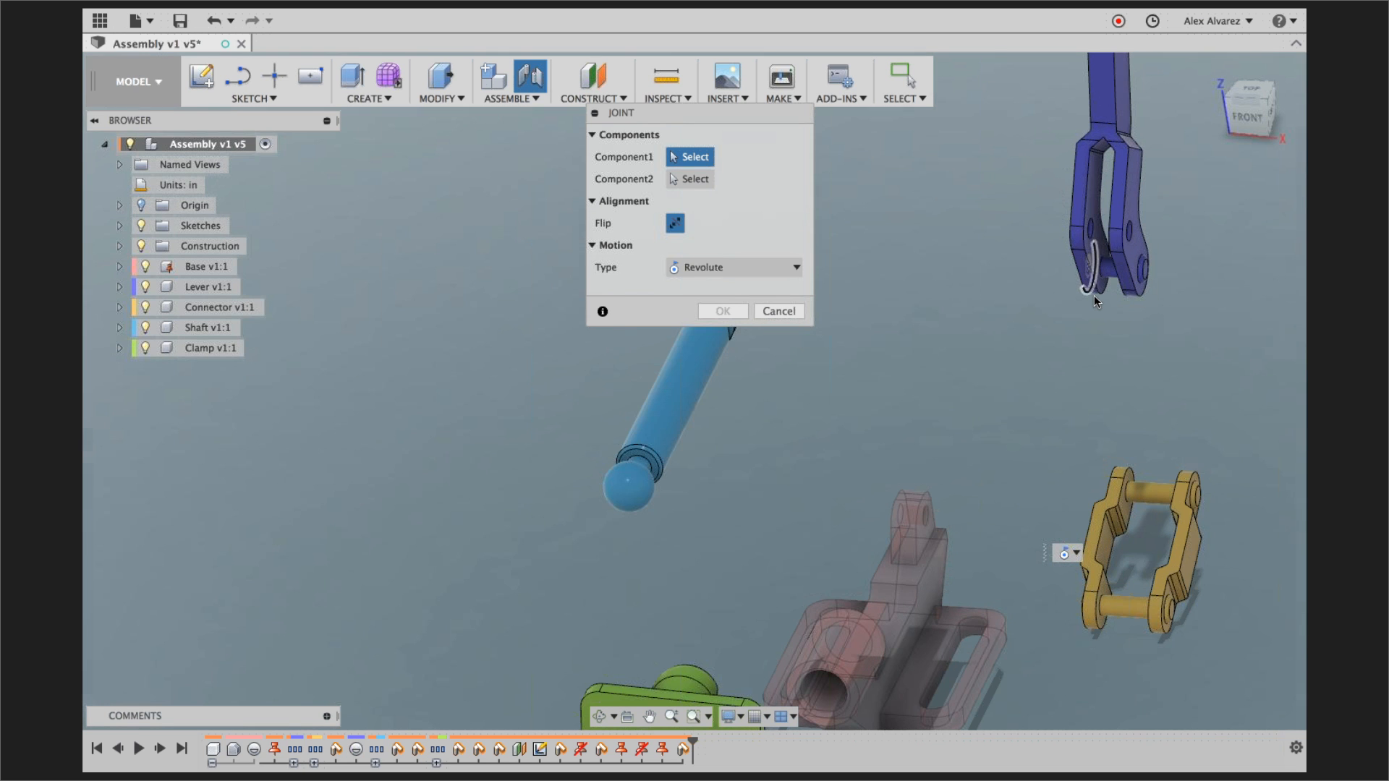
pyautogui.click(1093, 300)
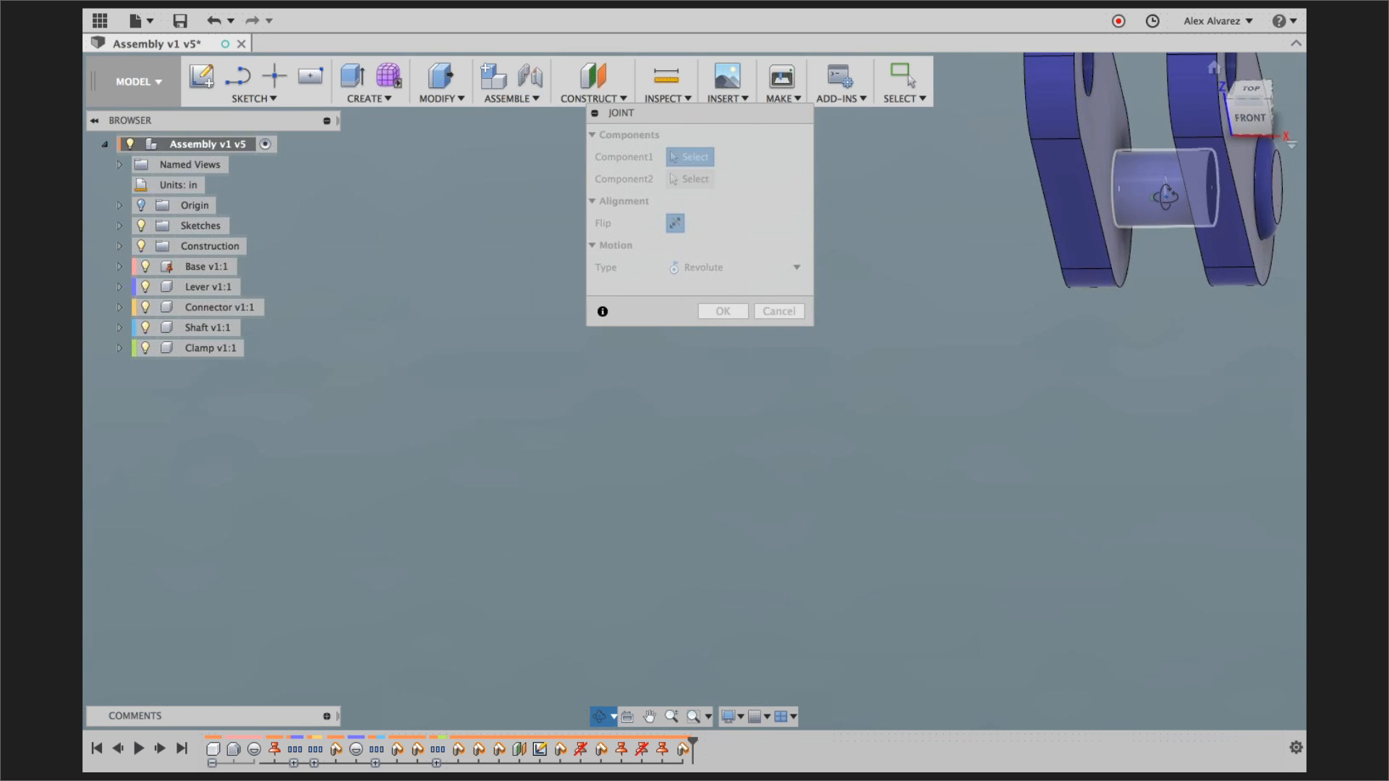
# - Set the second joint location at the midpoint of the hole through the Base's upright lug
pyautogui.scroll(-4, 1052, 481)
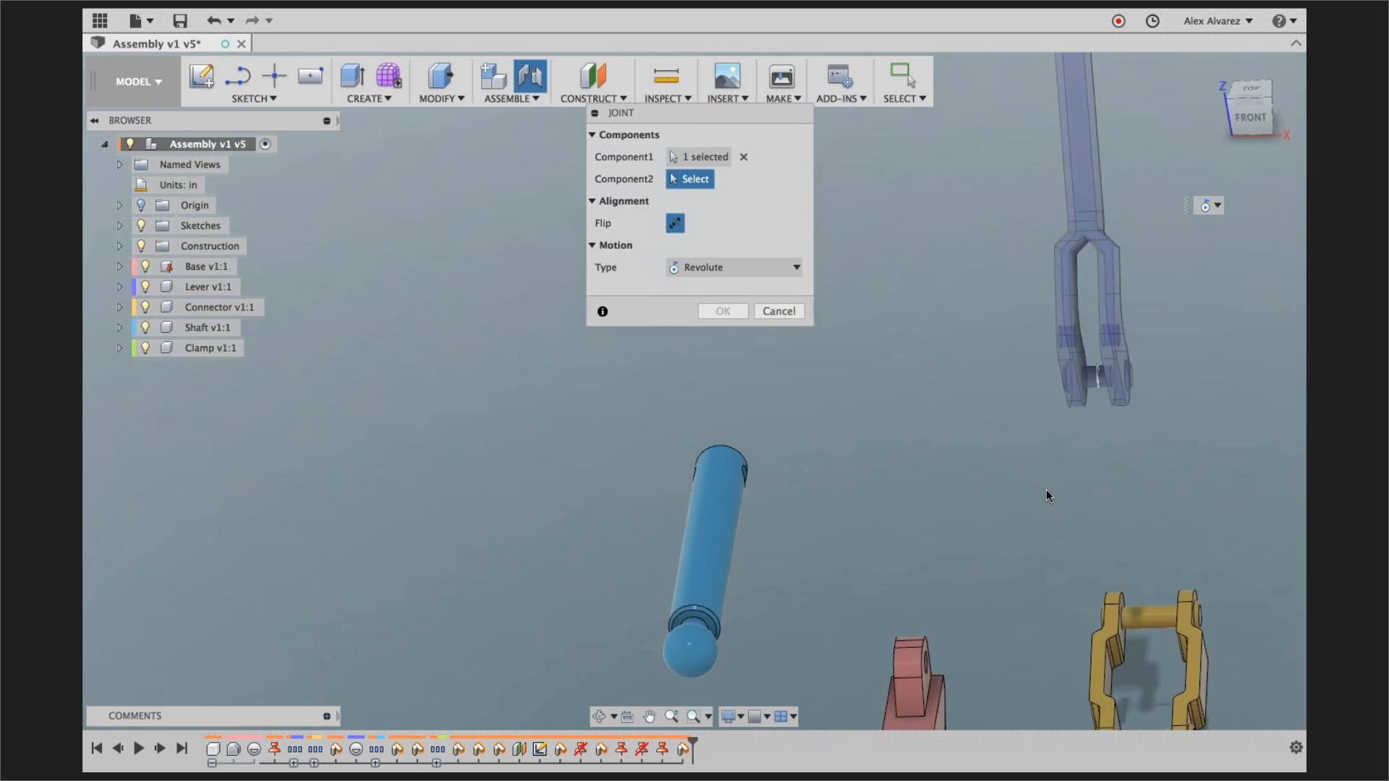
pyautogui.scroll(-2, 1044, 492)
pyautogui.moveTo(1044, 492); pyautogui.dragTo(1049, 326, button='middle')
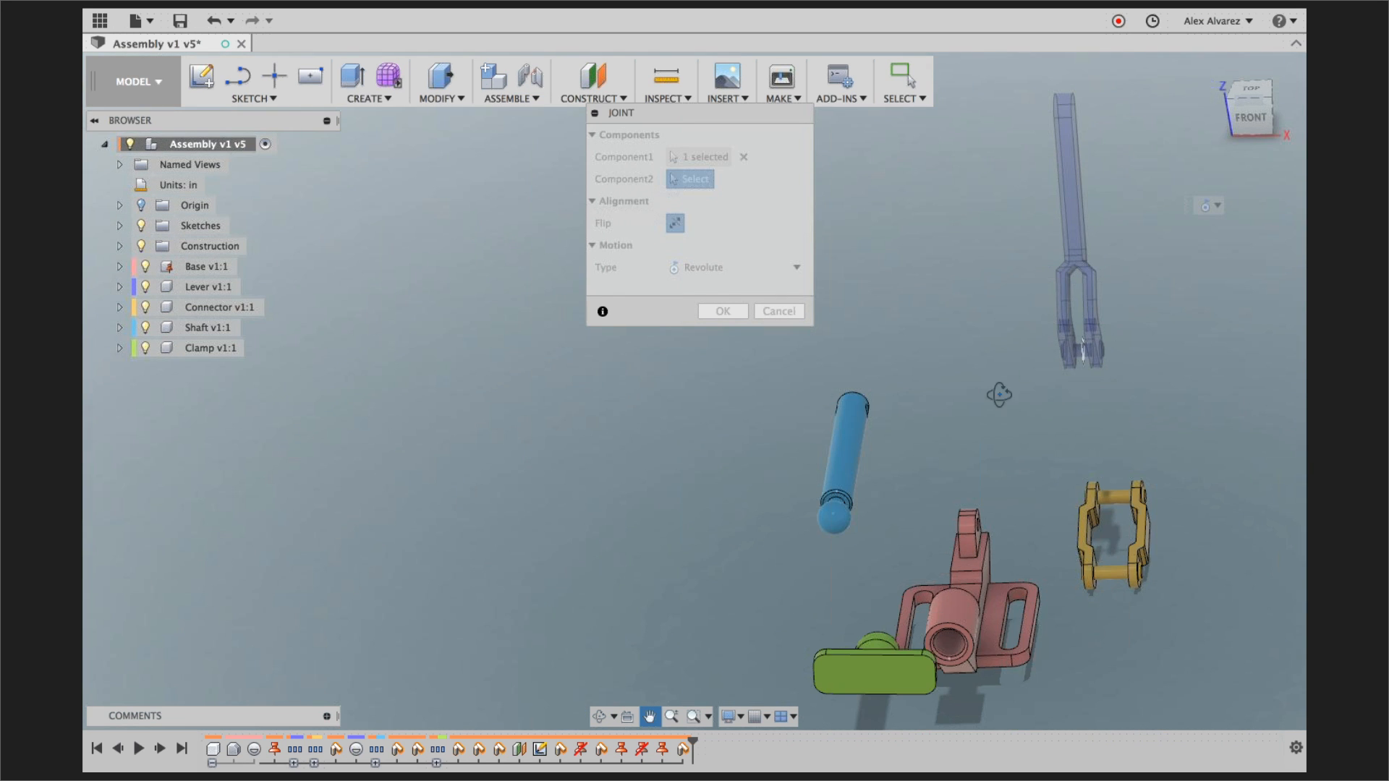
pyautogui.keyDown('shift'); pyautogui.moveTo(998, 394); pyautogui.dragTo(890, 419, button='middle'); pyautogui.keyUp('shift')
pyautogui.scroll(10, 1002, 444)
pyautogui.scroll(5, 1006, 448)
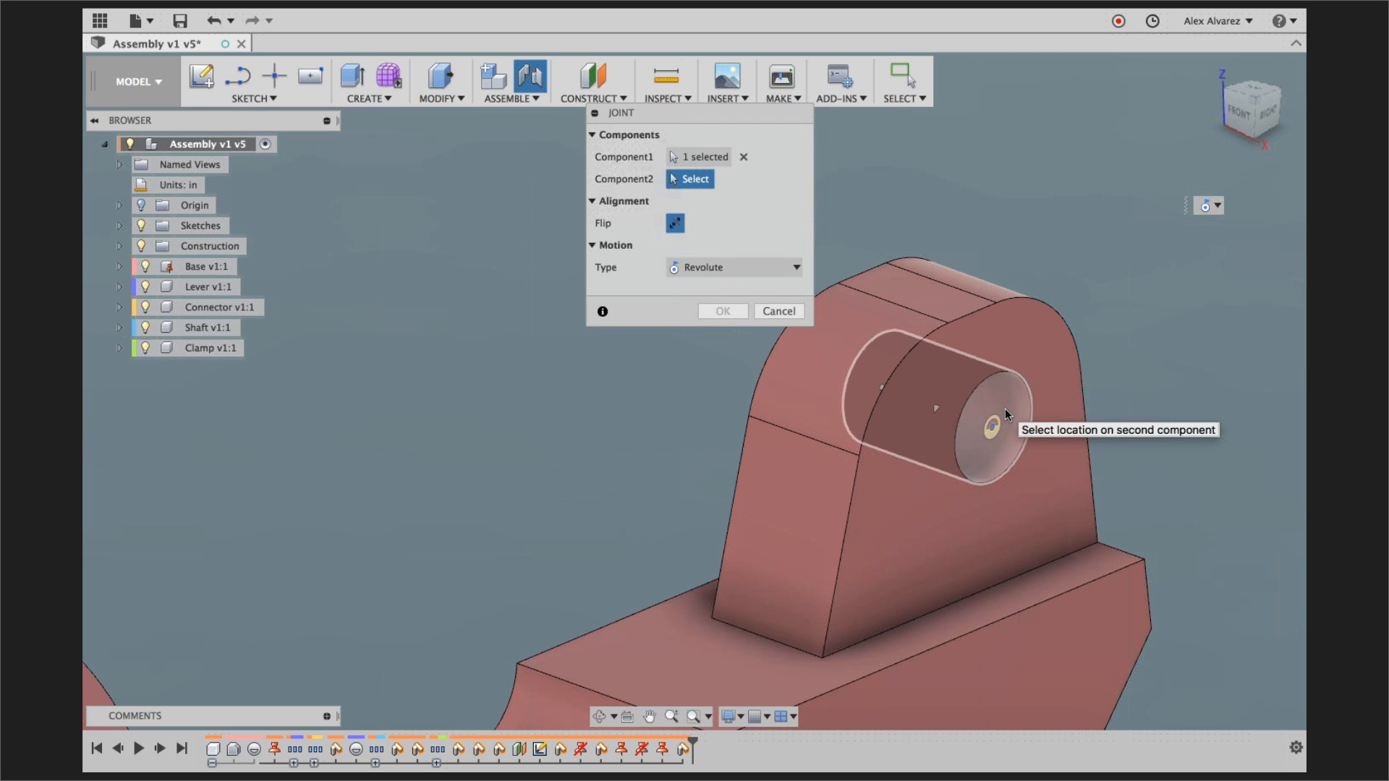
pyautogui.click(937, 407)
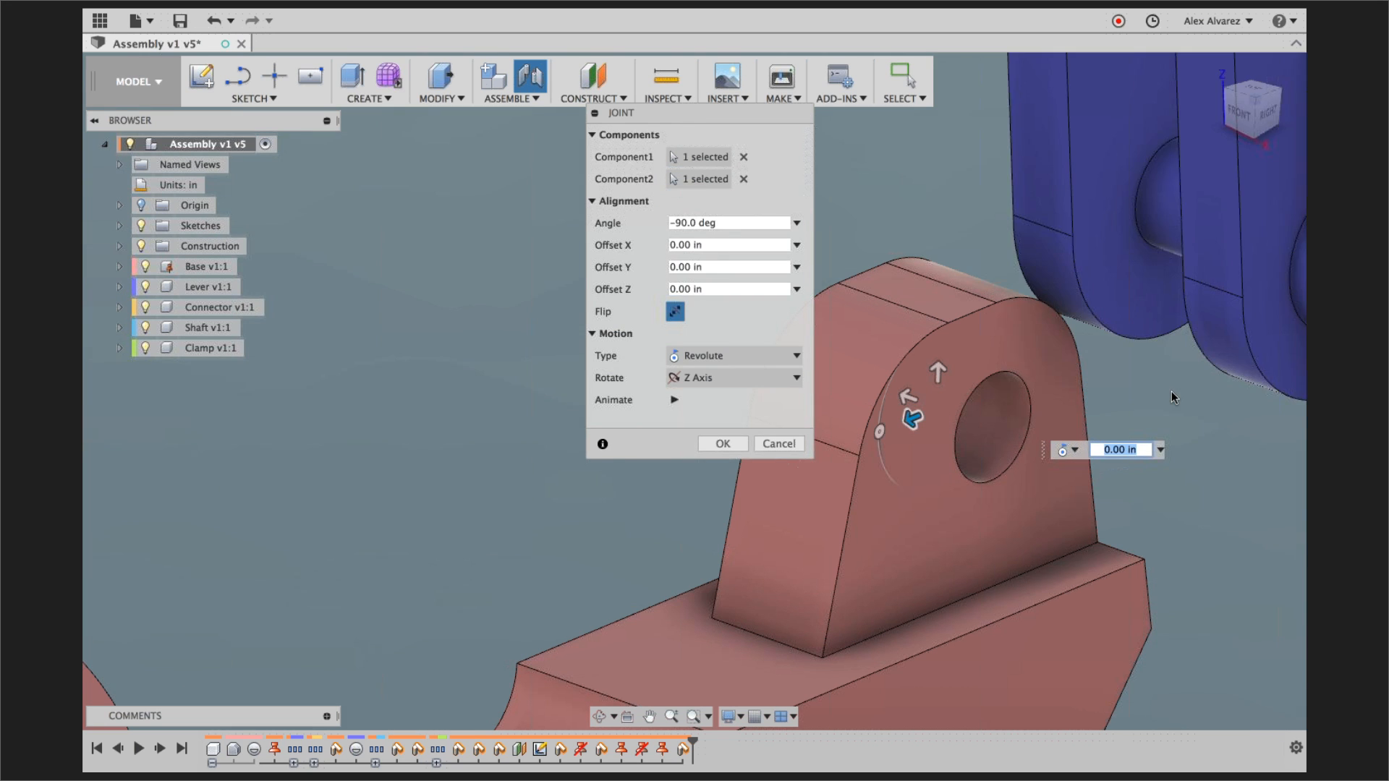
# - Choose Revolute motion about the Z axis and create the joint between the Lever and the Base
pyautogui.scroll(-10, 1171, 391)
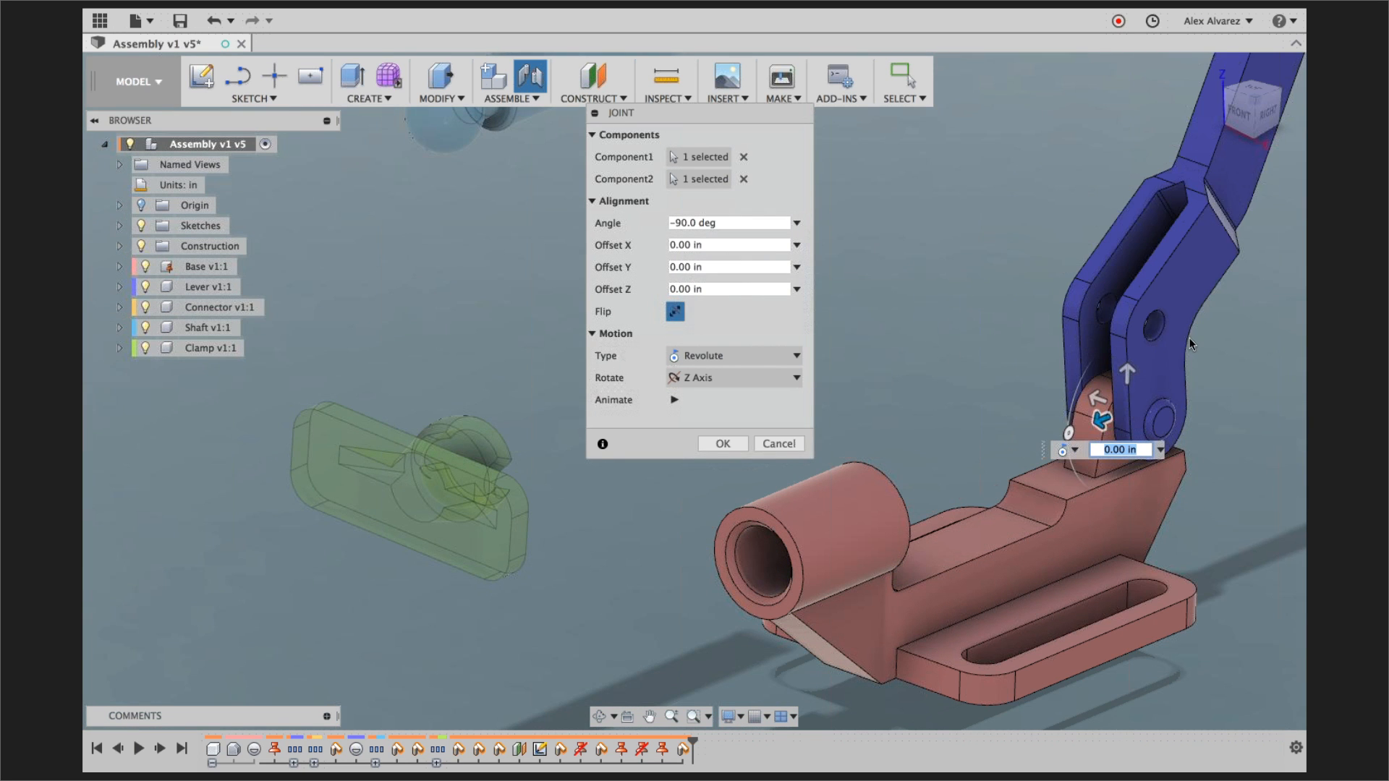
pyautogui.click(711, 357)
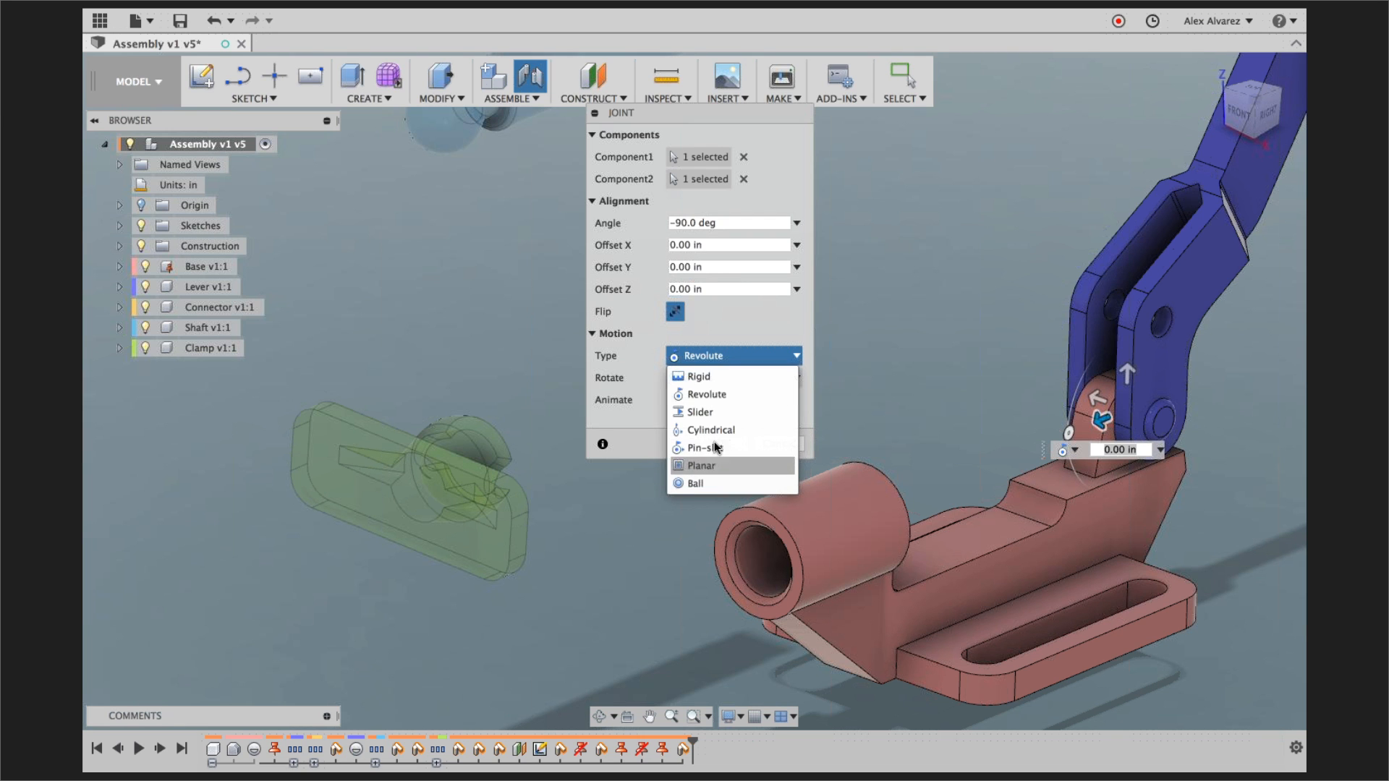
pyautogui.click(720, 396)
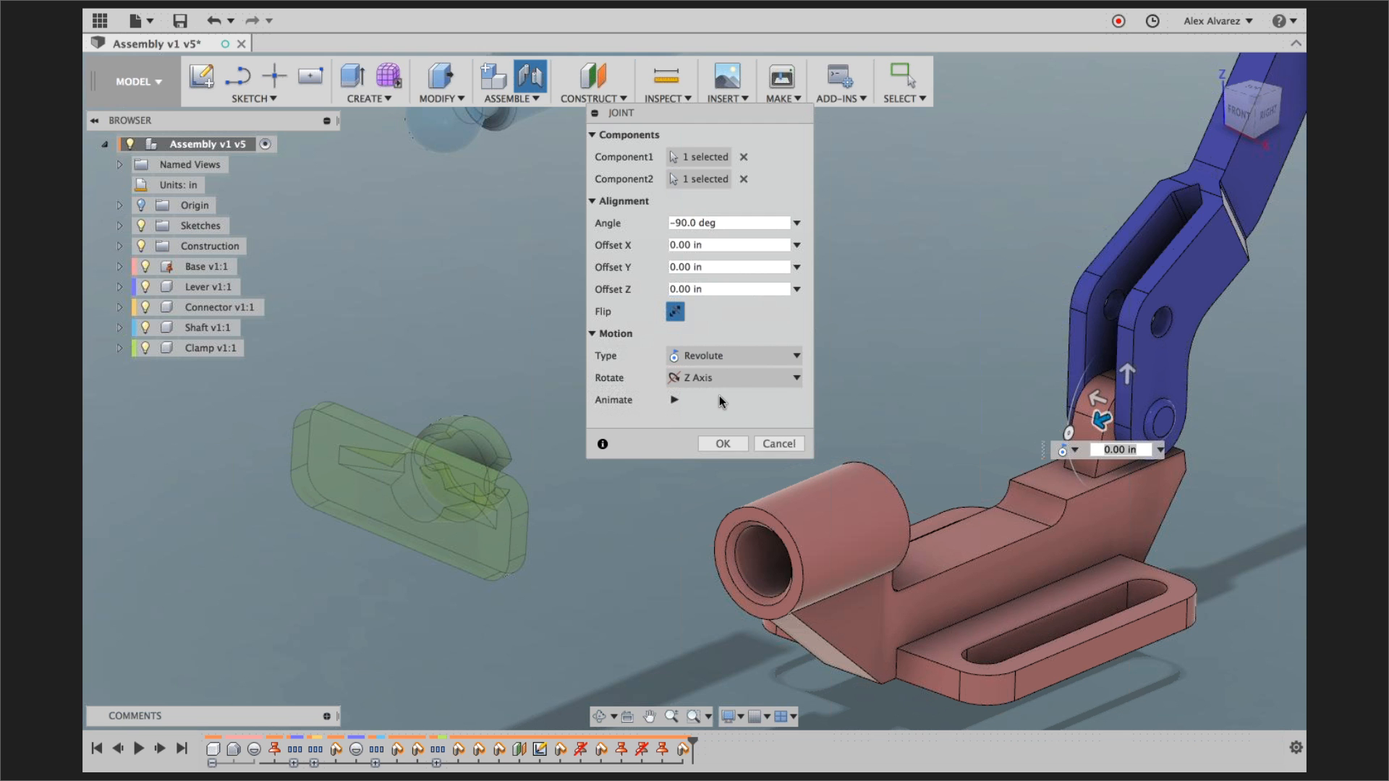
pyautogui.press('Return')
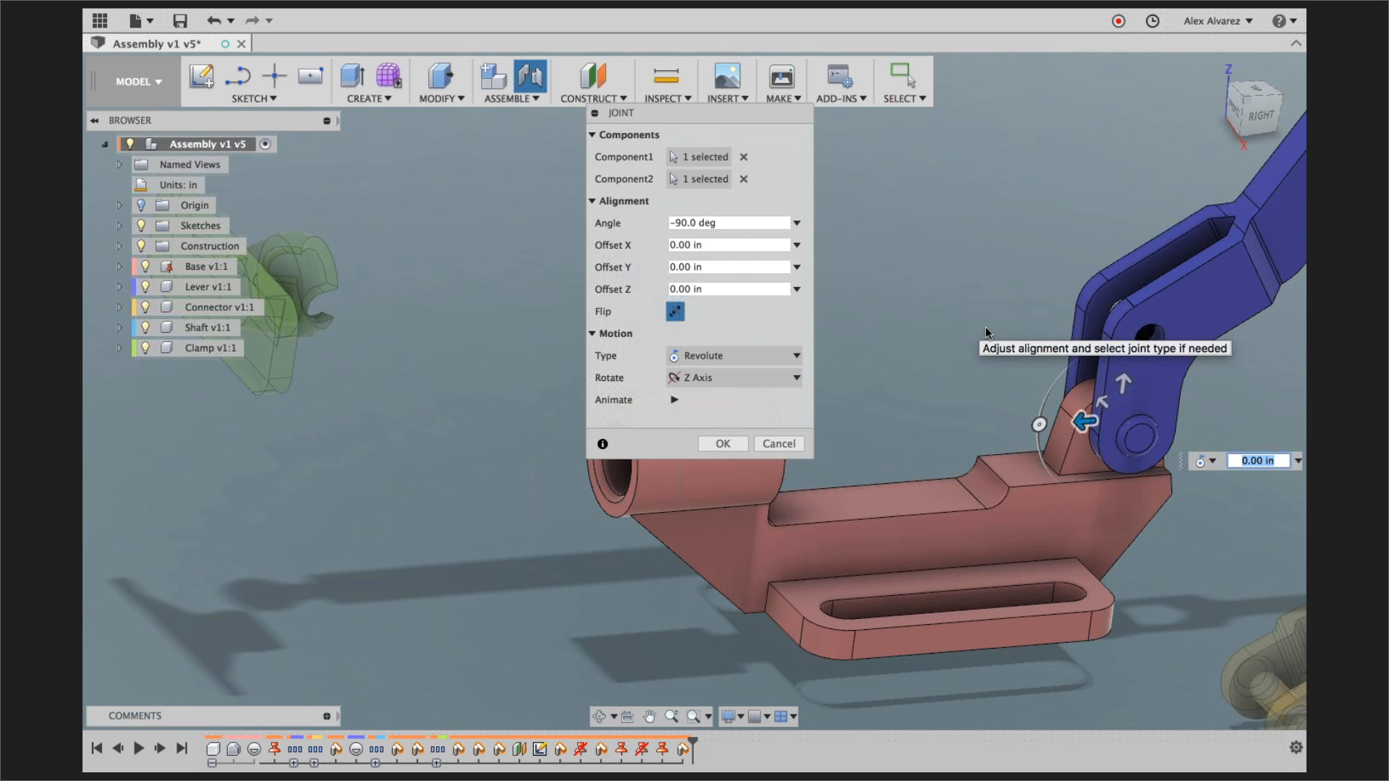
pyautogui.keyDown('shift'); pyautogui.moveTo(1040, 349); pyautogui.dragTo(1067, 359, button='middle'); pyautogui.keyUp('shift')
pyautogui.scroll(3, 1086, 412)
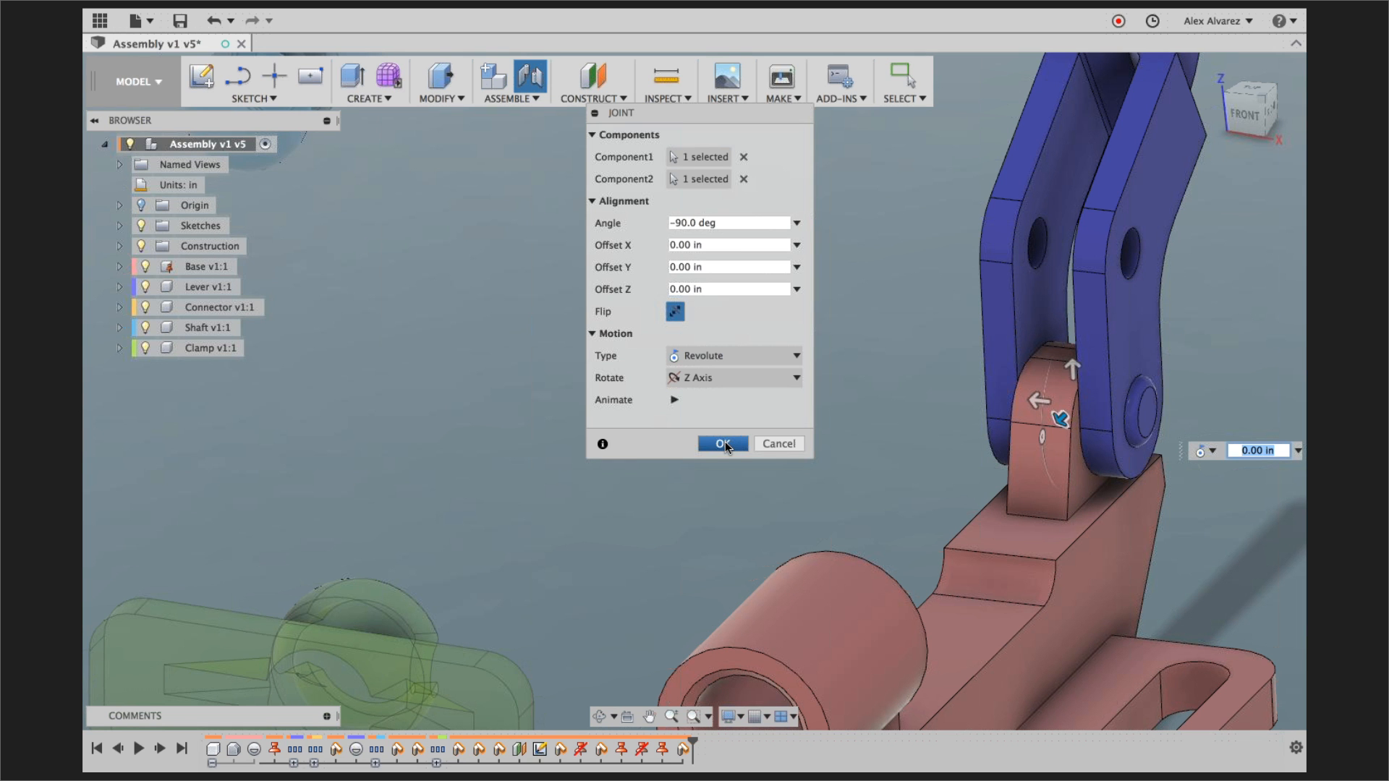
pyautogui.click(723, 443)
pyautogui.scroll(-3, 752, 434)
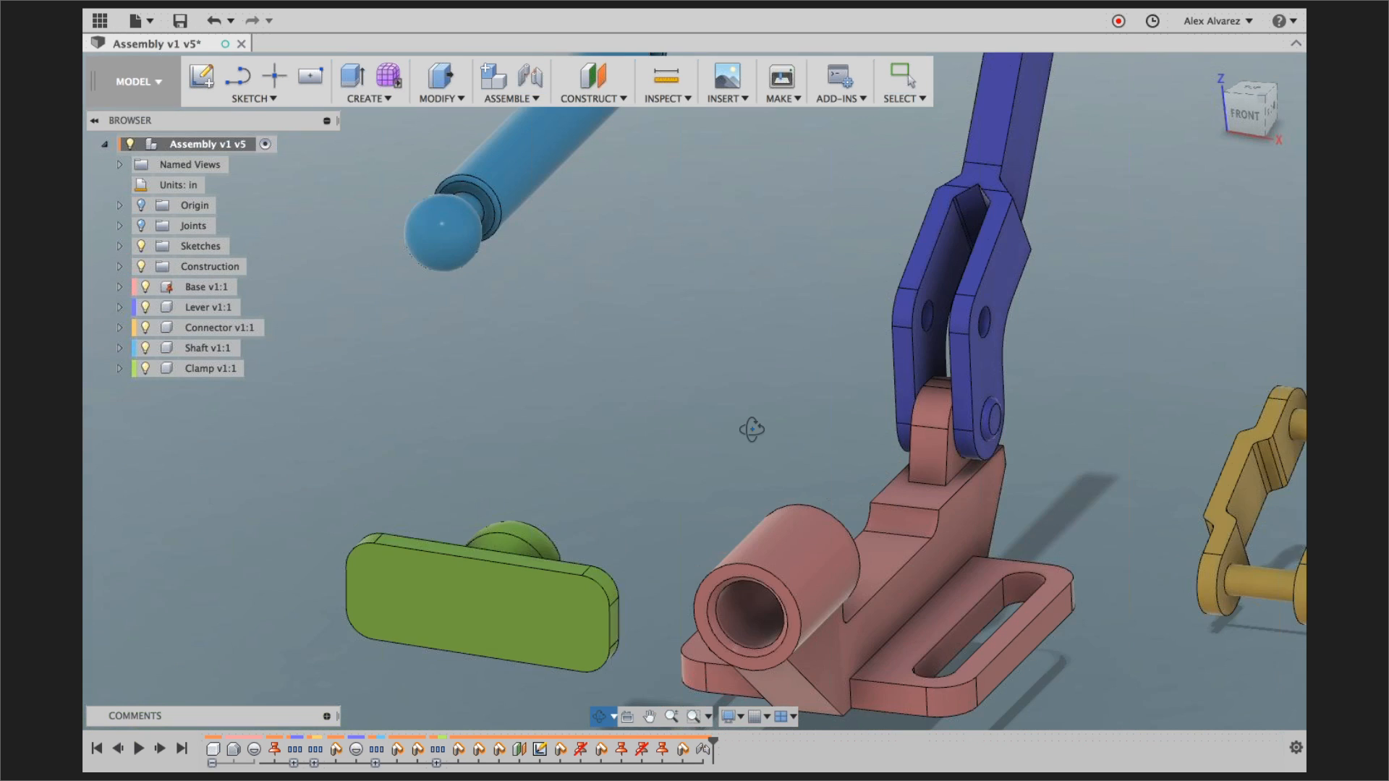
# - Swing the Lever about its joint so its handle leans over the Base toward the cylindrical sleeve
pyautogui.keyDown('shift'); pyautogui.moveTo(747, 427); pyautogui.dragTo(689, 410, button='middle'); pyautogui.keyUp('shift')
pyautogui.scroll(-3, 767, 411)
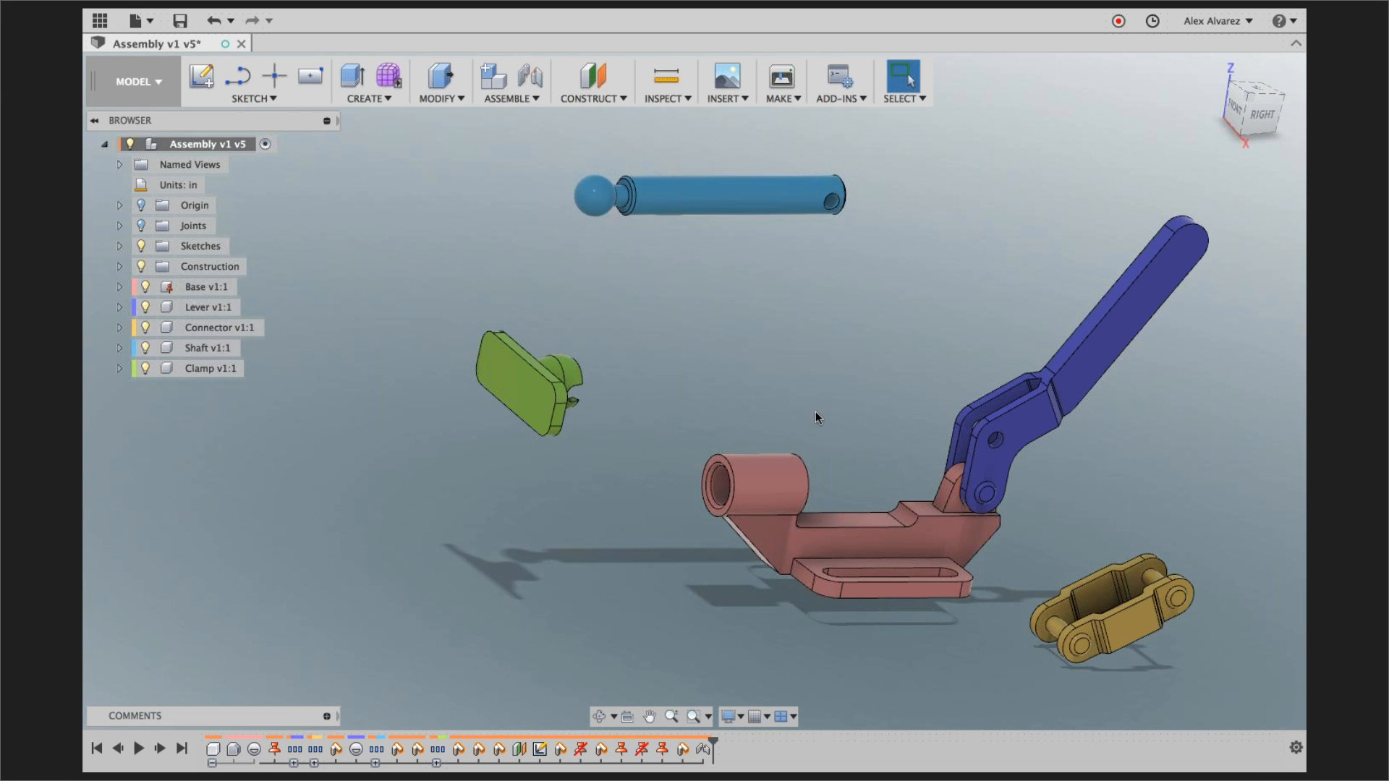
pyautogui.keyDown('shift'); pyautogui.moveTo(815, 411); pyautogui.dragTo(861, 405, button='middle'); pyautogui.keyUp('shift')
pyautogui.moveTo(1090, 262); pyautogui.dragTo(886, 340)
pyautogui.moveTo(1104, 342)
pyautogui.keyDown('shift'); pyautogui.mouseDown(button='middle')
pyautogui.moveTo(1120, 363)
pyautogui.moveTo(1100, 360)
pyautogui.moveTo(1113, 360)
pyautogui.mouseUp(button='middle'); pyautogui.keyUp('shift')
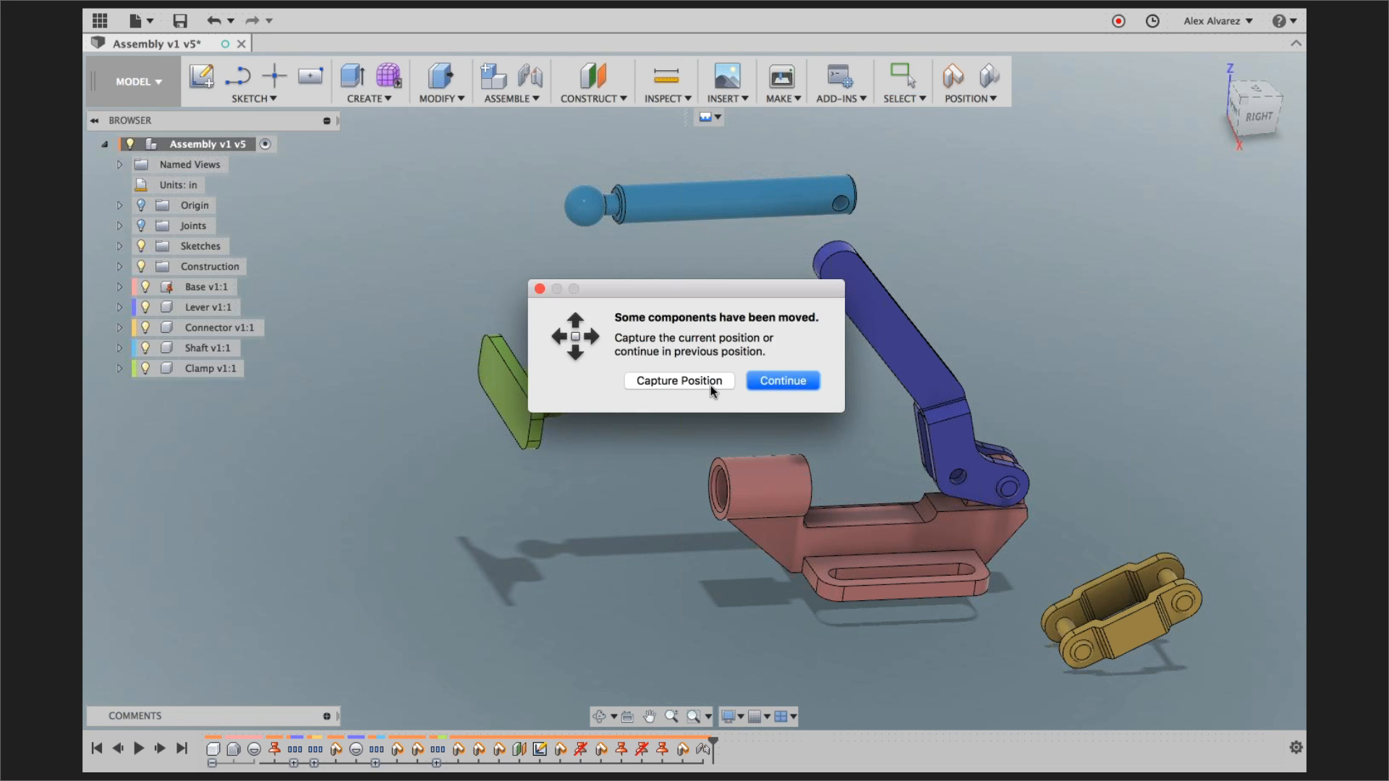
# - Capture the moved position, start a new joint, and set its first location at the middle of the Shaft's cylindrical body
pyautogui.click(710, 385)
pyautogui.press('j')
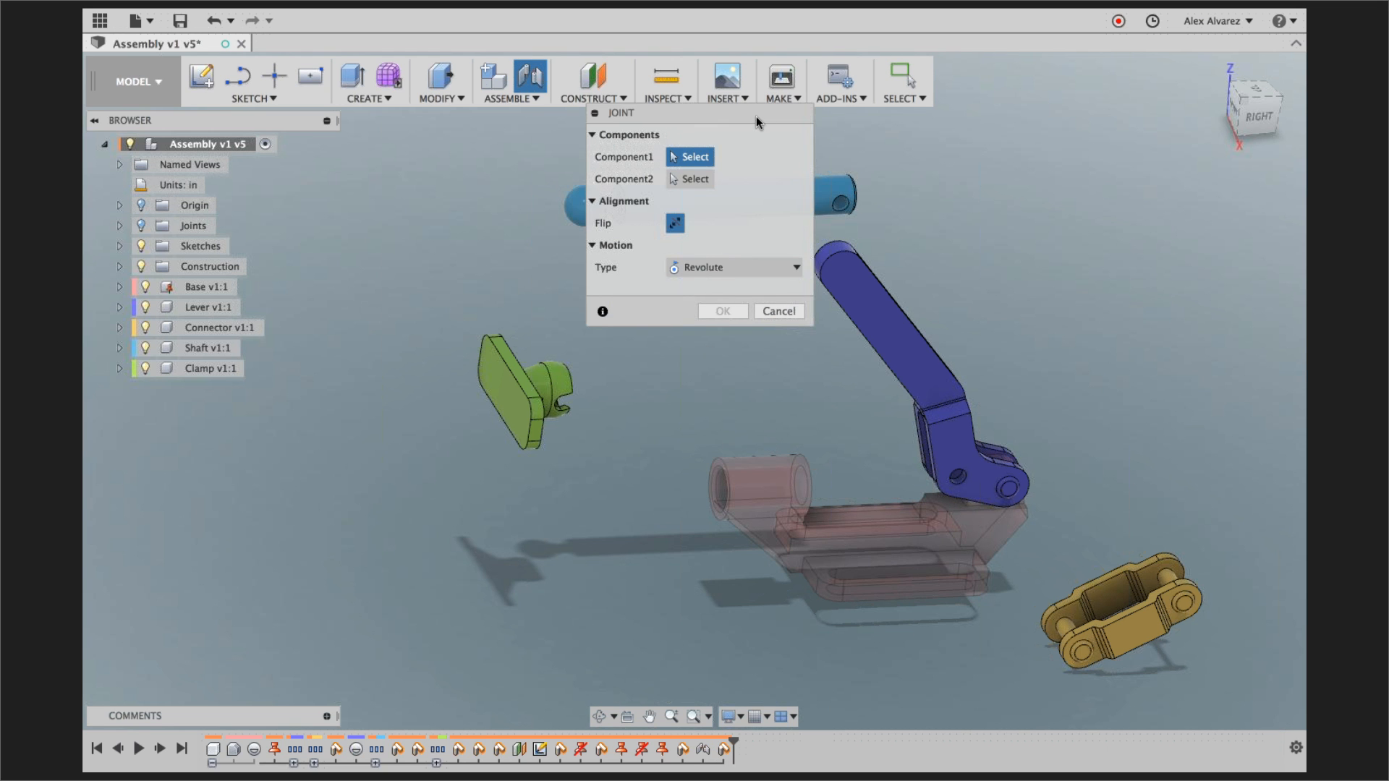
pyautogui.moveTo(757, 116); pyautogui.dragTo(525, 119)
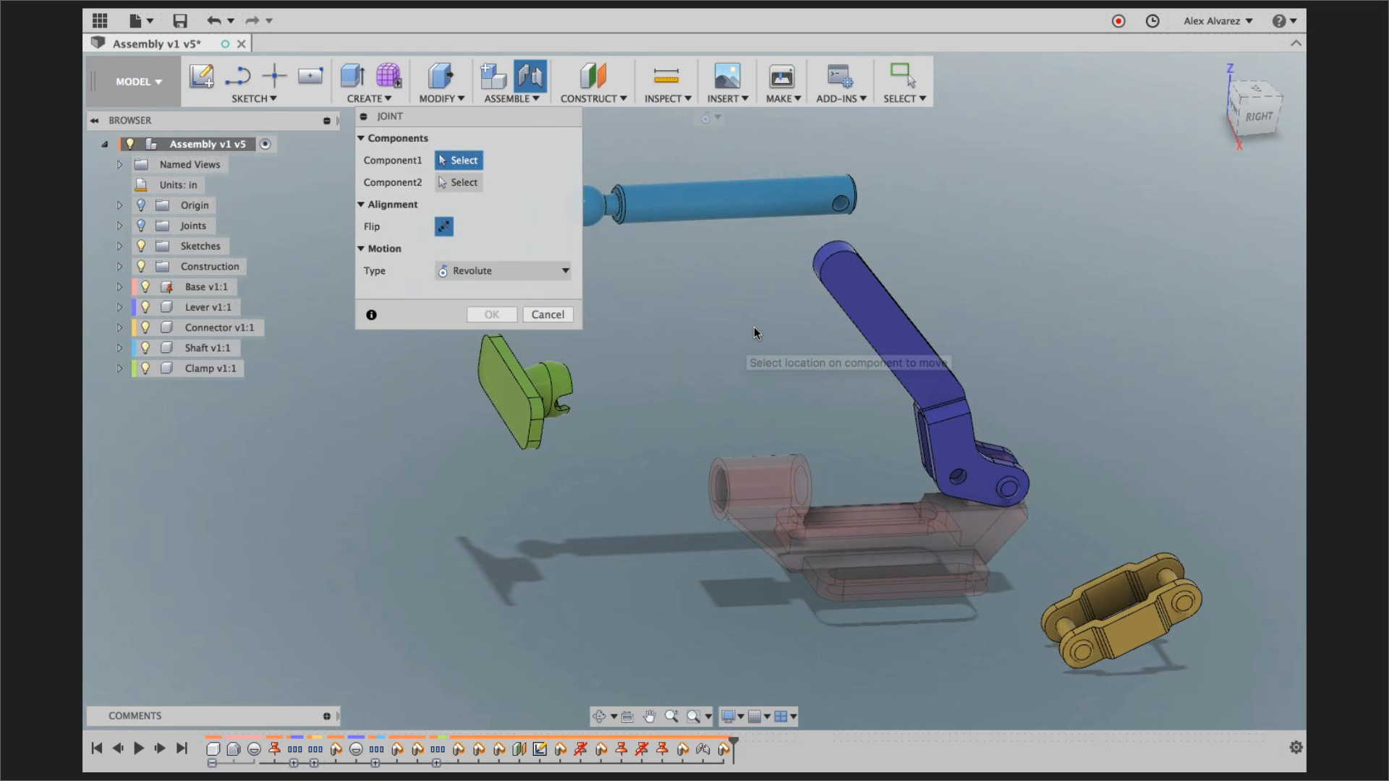
pyautogui.moveTo(754, 333)
pyautogui.keyDown('shift'); pyautogui.mouseDown(button='middle')
pyautogui.moveTo(750, 347)
pyautogui.moveTo(774, 346)
pyautogui.mouseUp(button='middle'); pyautogui.keyUp('shift')
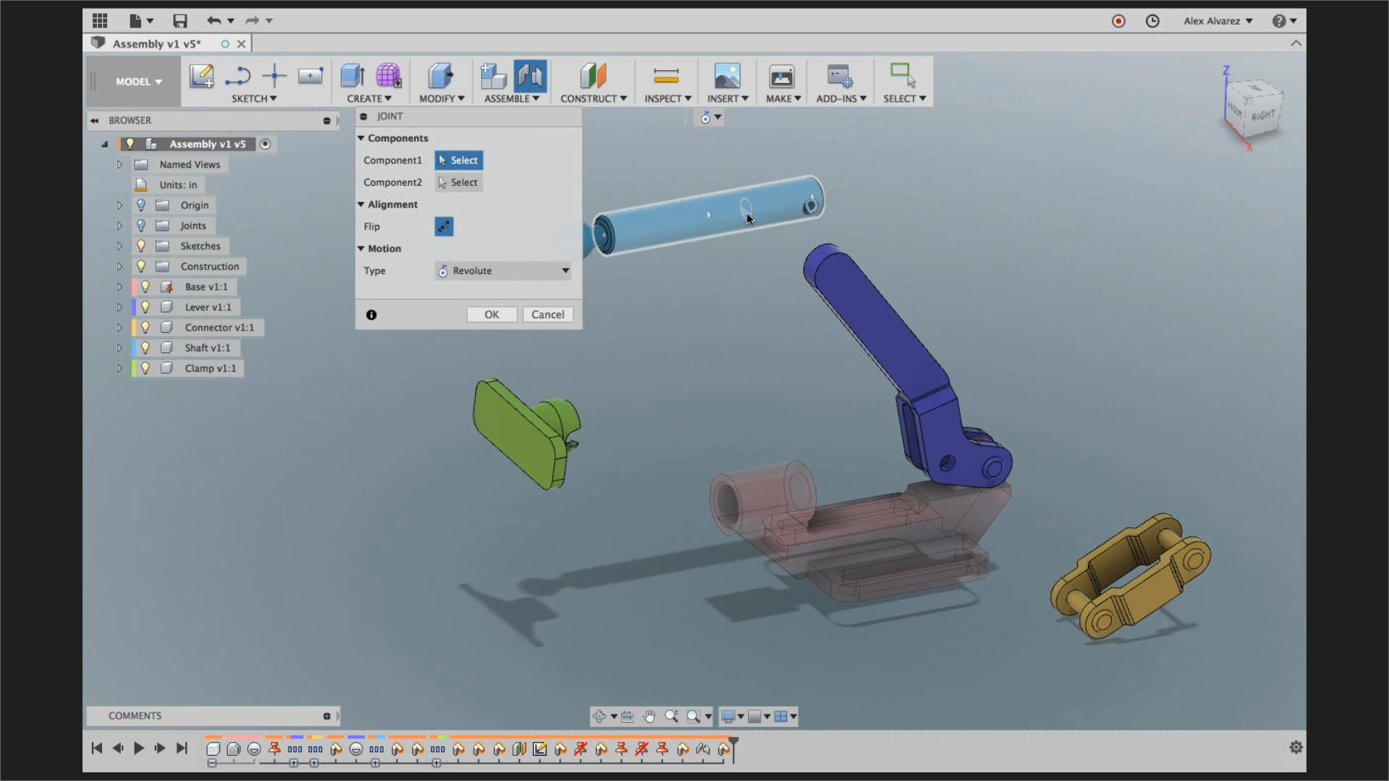
pyautogui.click(647, 227)
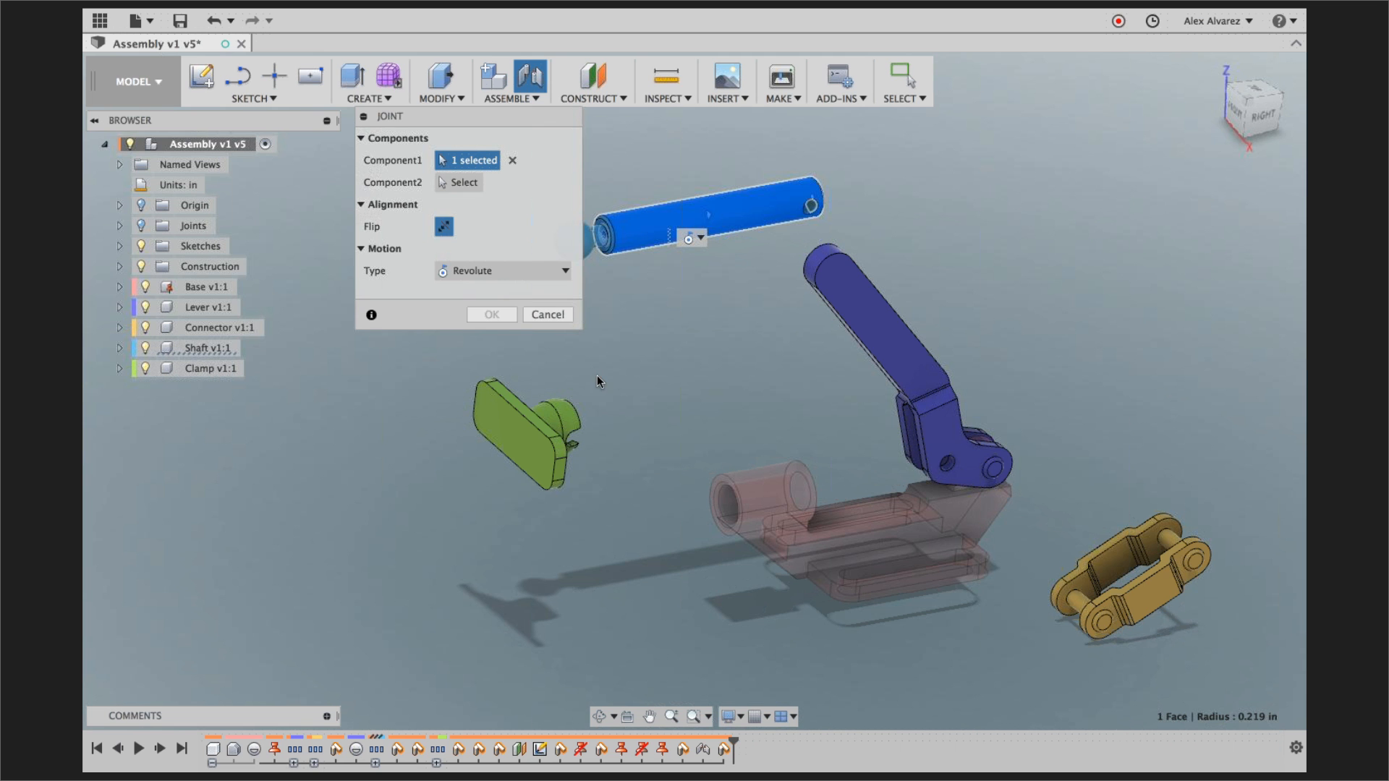
# - Set the second joint location on the bore of the Base's cylindrical sleeve, at its front opening
pyautogui.click(463, 182)
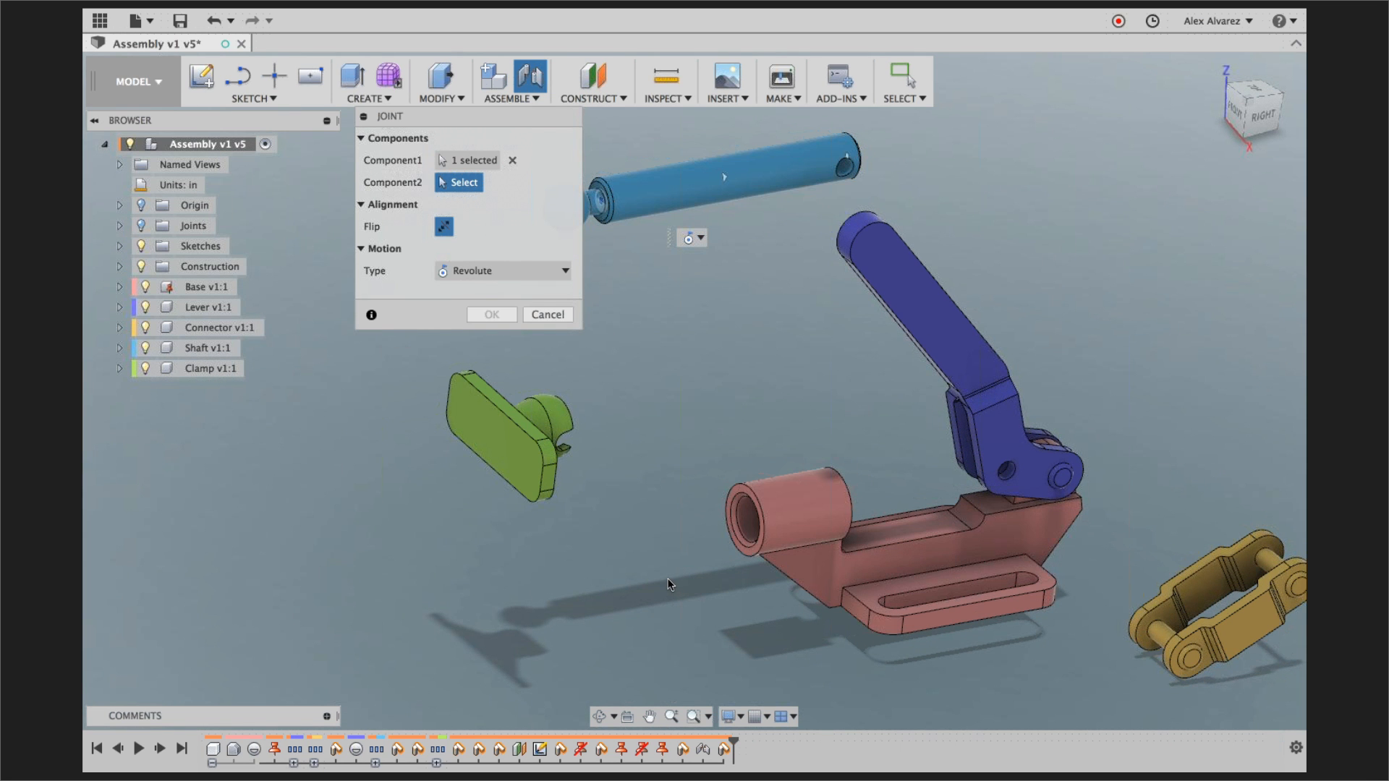
pyautogui.scroll(5, 680, 567)
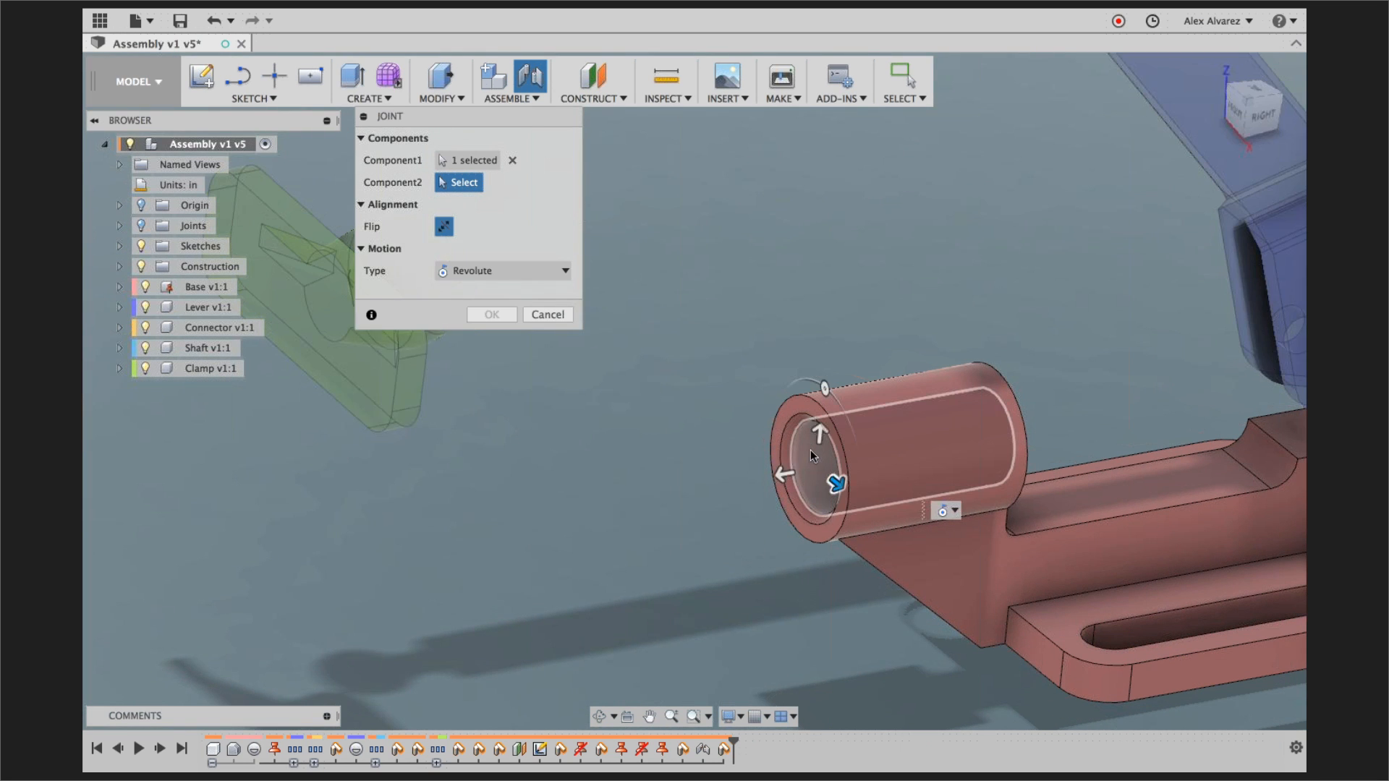
pyautogui.click(811, 452)
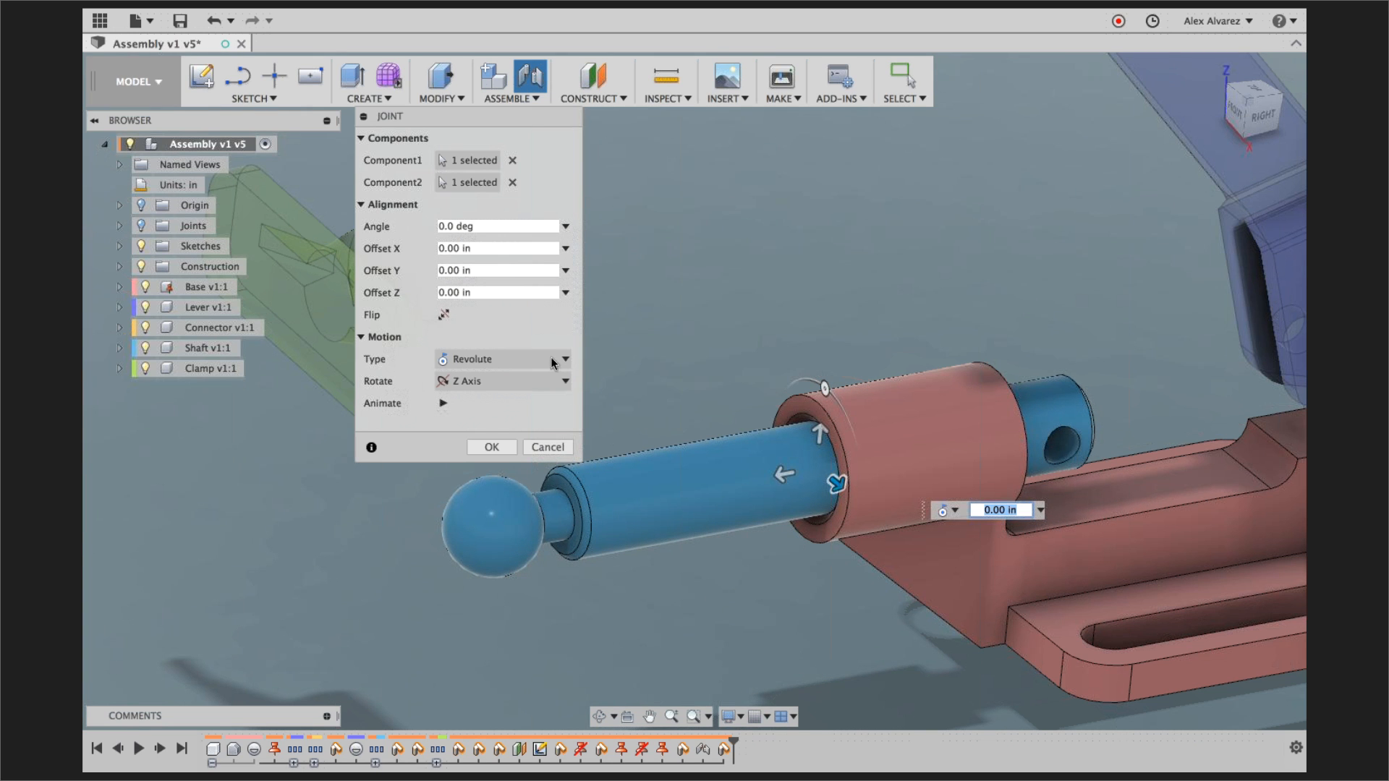
# - Choose Cylindrical motion about the Z axis and create the joint between the Shaft and the Base
pyautogui.click(525, 359)
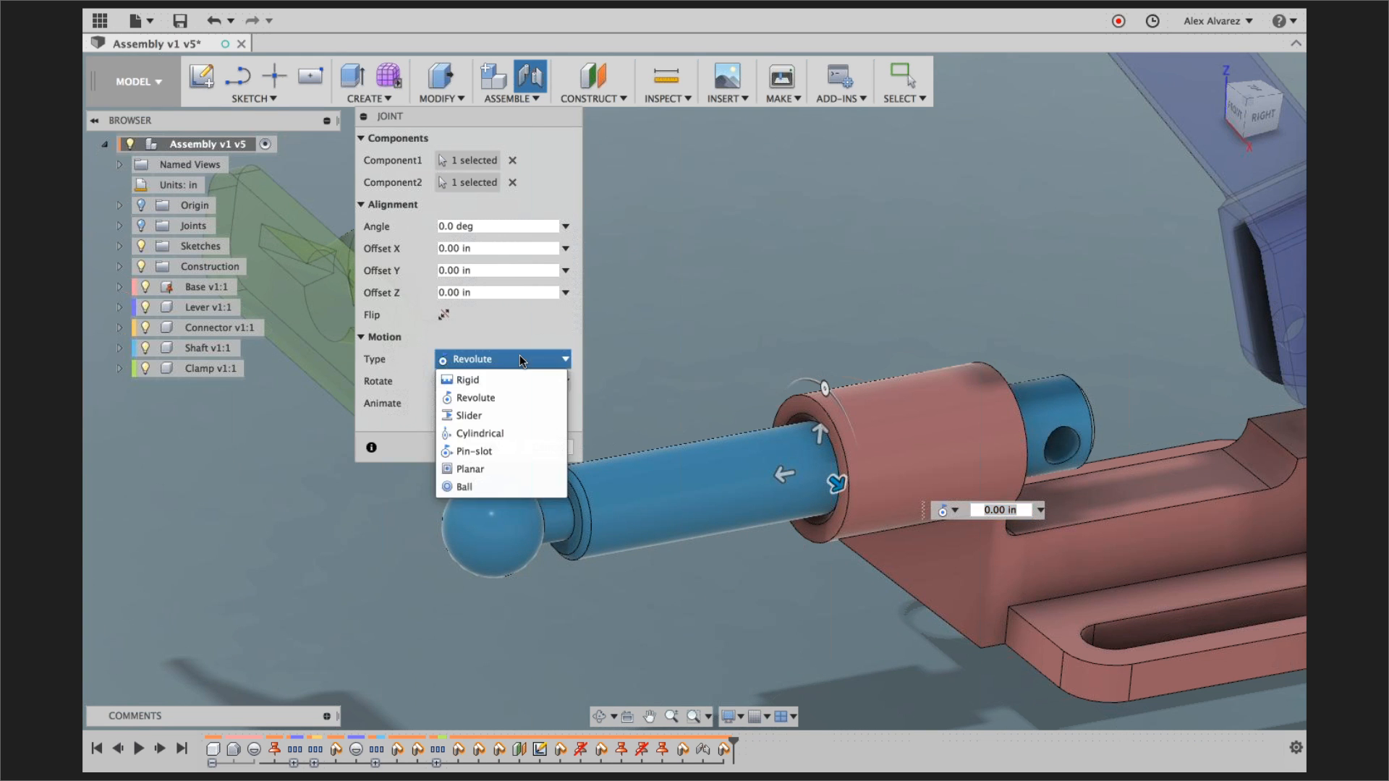
pyautogui.click(510, 431)
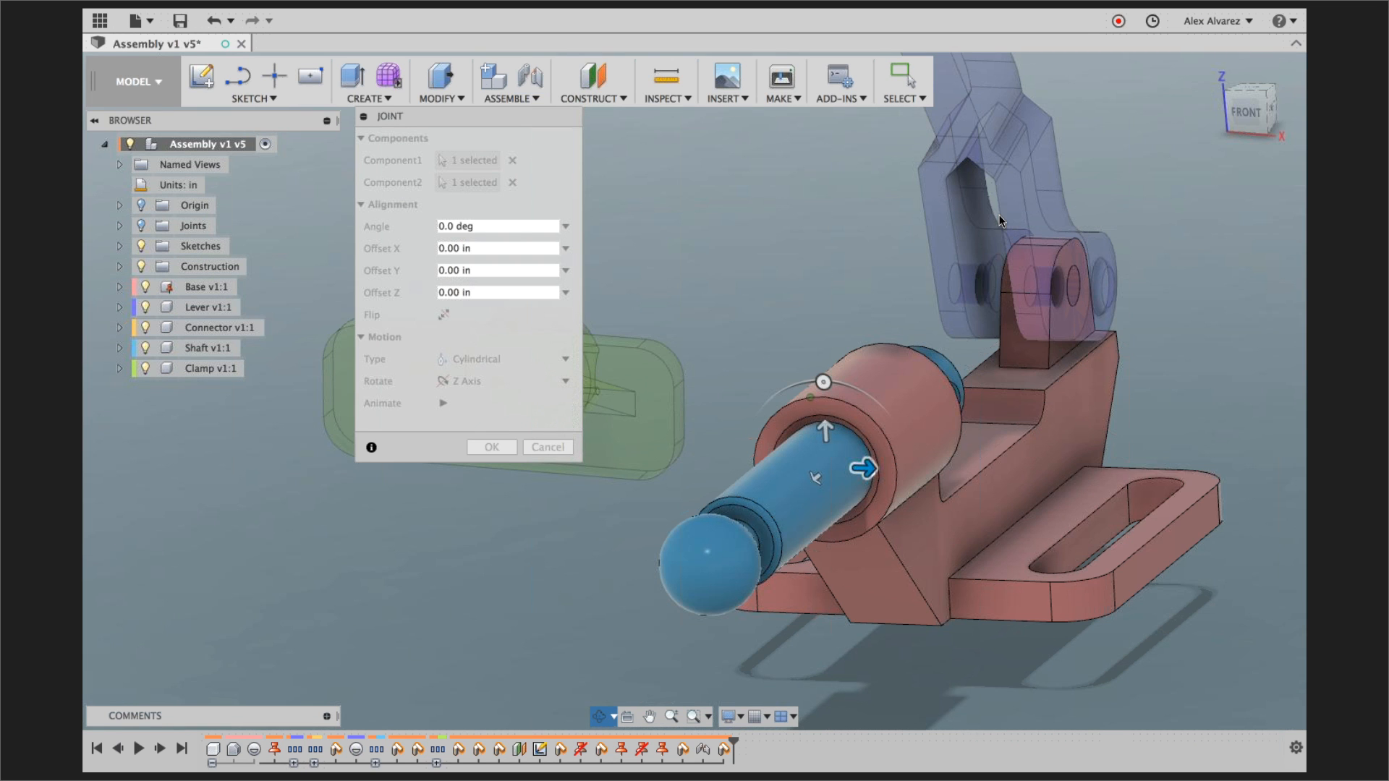
pyautogui.keyDown('shift'); pyautogui.moveTo(997, 216); pyautogui.dragTo(608, 368, button='middle'); pyautogui.keyUp('shift')
pyautogui.press('Return')
# - Tilt the Lever further toward the Base's sleeve and start a new joint with the moved position captured
pyautogui.keyDown('shift'); pyautogui.moveTo(877, 220); pyautogui.dragTo(858, 142, button='middle'); pyautogui.keyUp('shift')
pyautogui.scroll(-5, 844, 207)
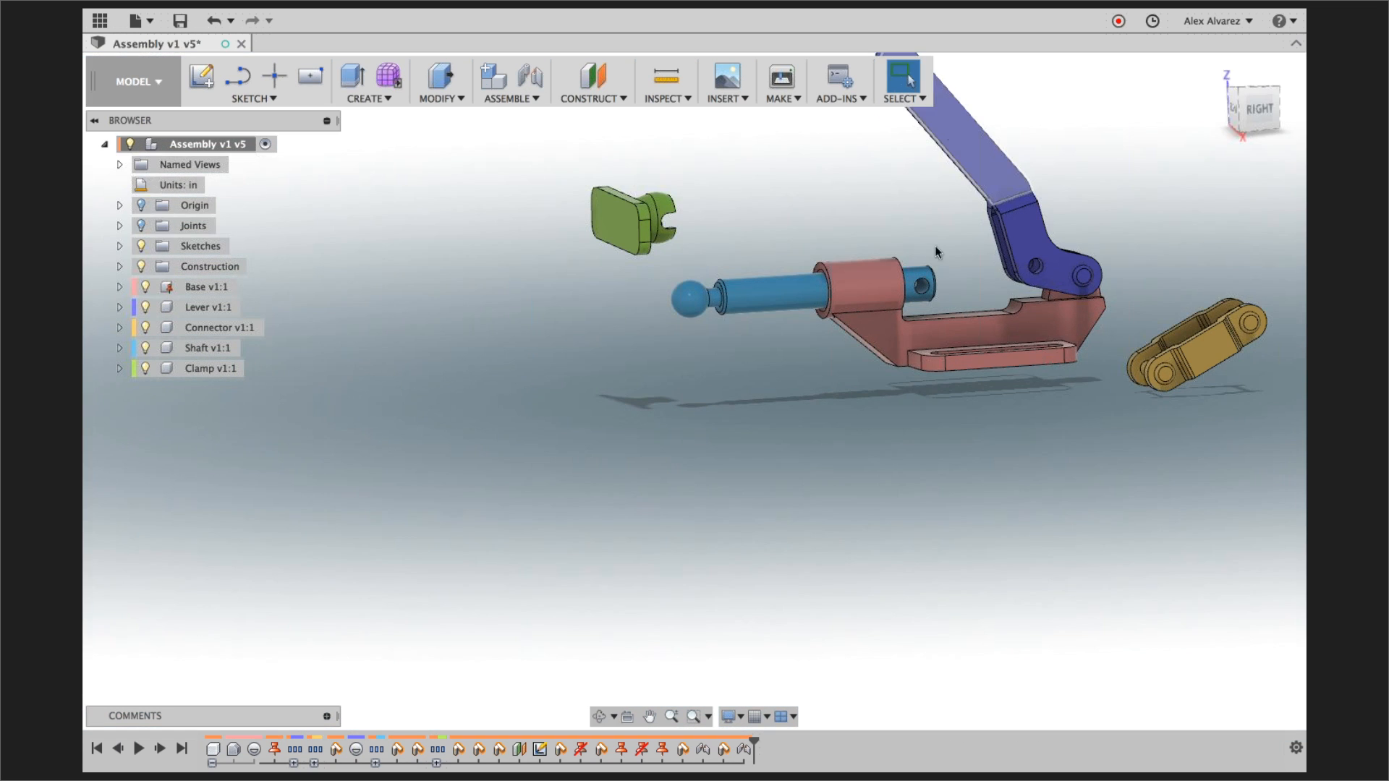
pyautogui.moveTo(934, 245); pyautogui.dragTo(935, 245)
pyautogui.keyDown('shift'); pyautogui.moveTo(935, 245); pyautogui.dragTo(794, 275, button='middle'); pyautogui.keyUp('shift')
pyautogui.press('j')
pyautogui.click(783, 381)
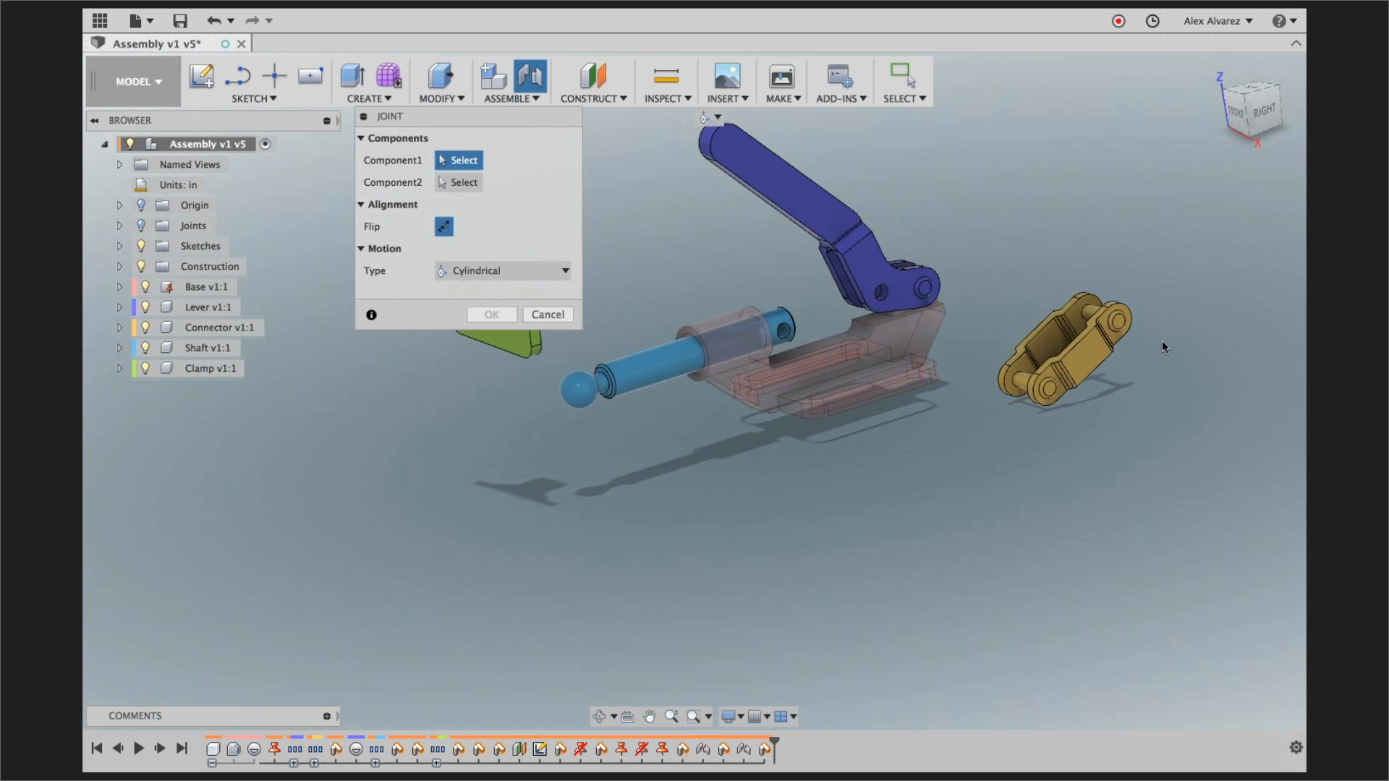
# - Set the first joint location at the midpoint of the Connector's upper pin
pyautogui.scroll(3, 1162, 340)
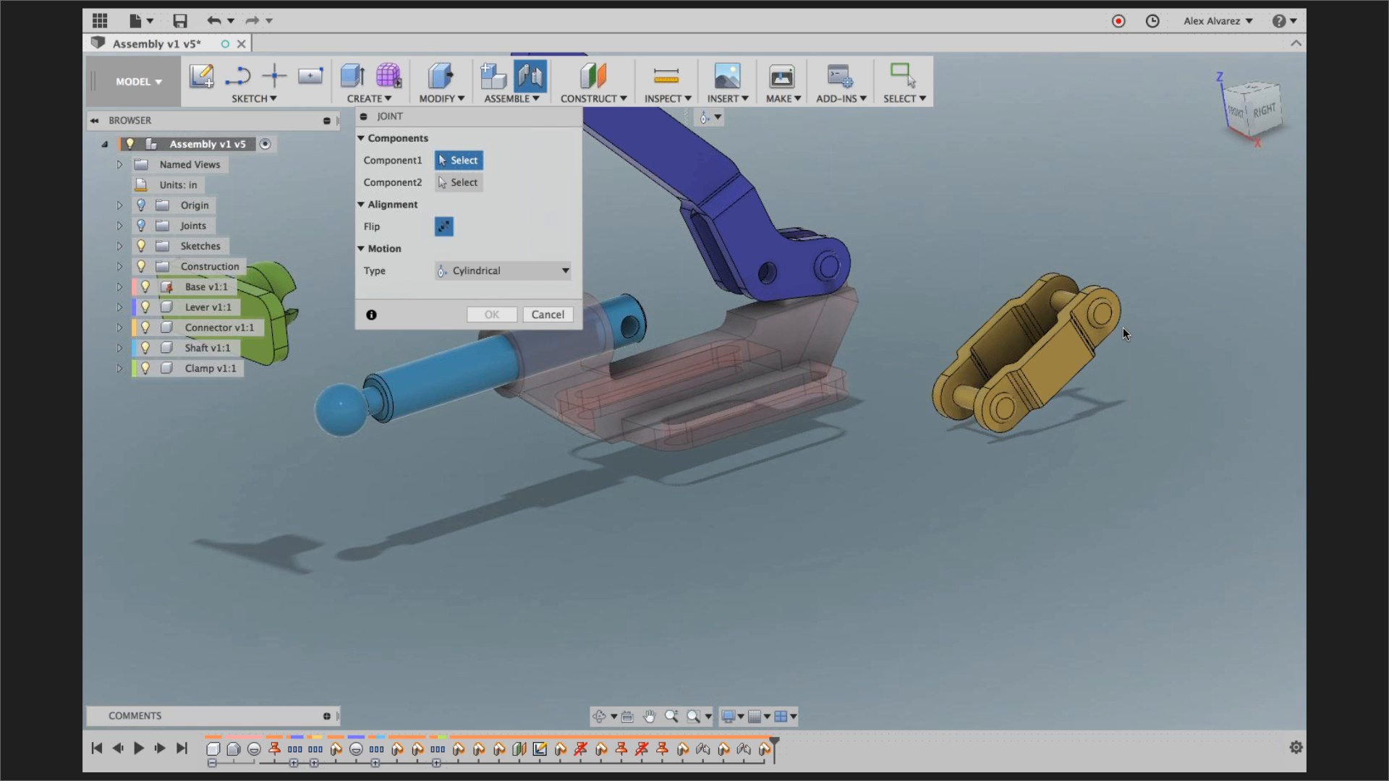
pyautogui.scroll(3, 1100, 315)
pyautogui.keyDown('shift'); pyautogui.moveTo(1099, 315); pyautogui.dragTo(1149, 371, button='middle'); pyautogui.keyUp('shift')
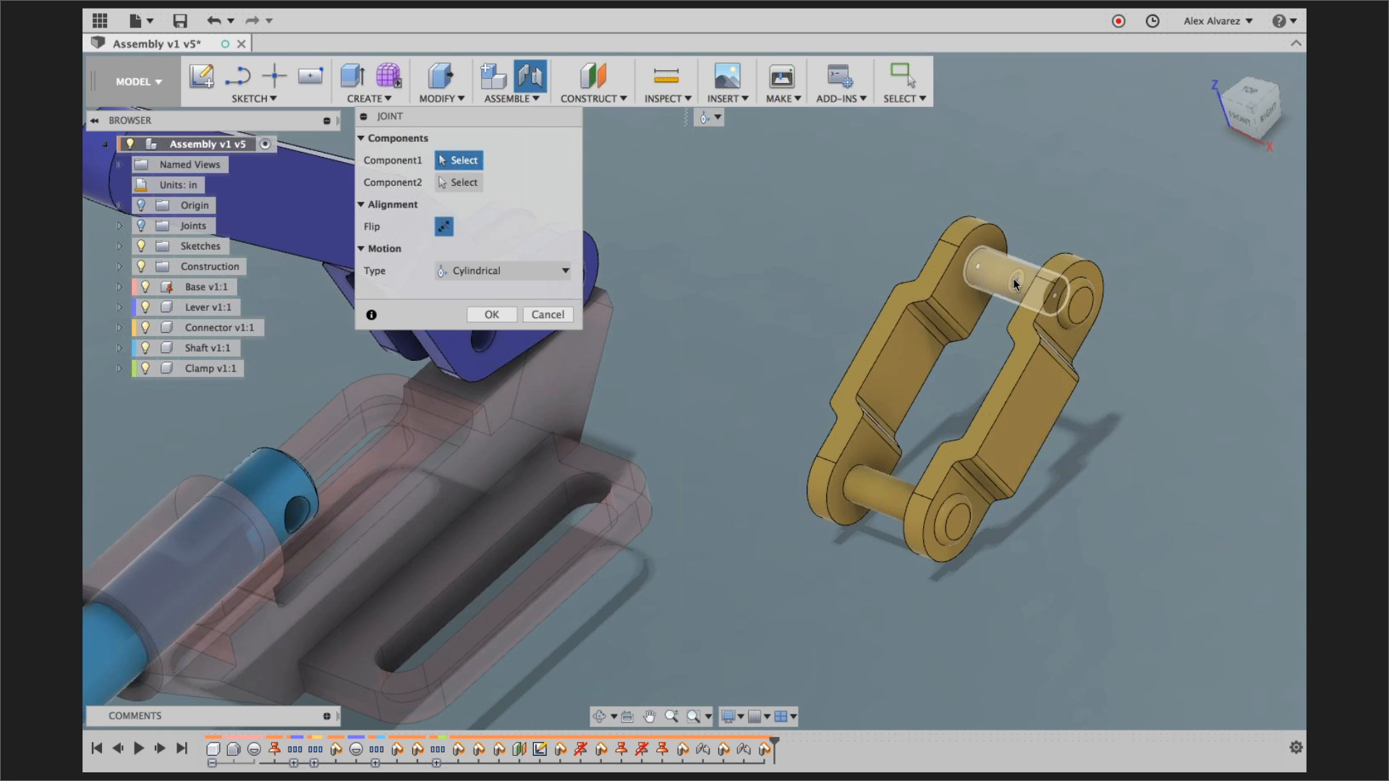
pyautogui.keyDown('shift'); pyautogui.moveTo(1010, 281); pyautogui.dragTo(1063, 311, button='middle'); pyautogui.keyUp('shift')
pyautogui.click(1010, 281)
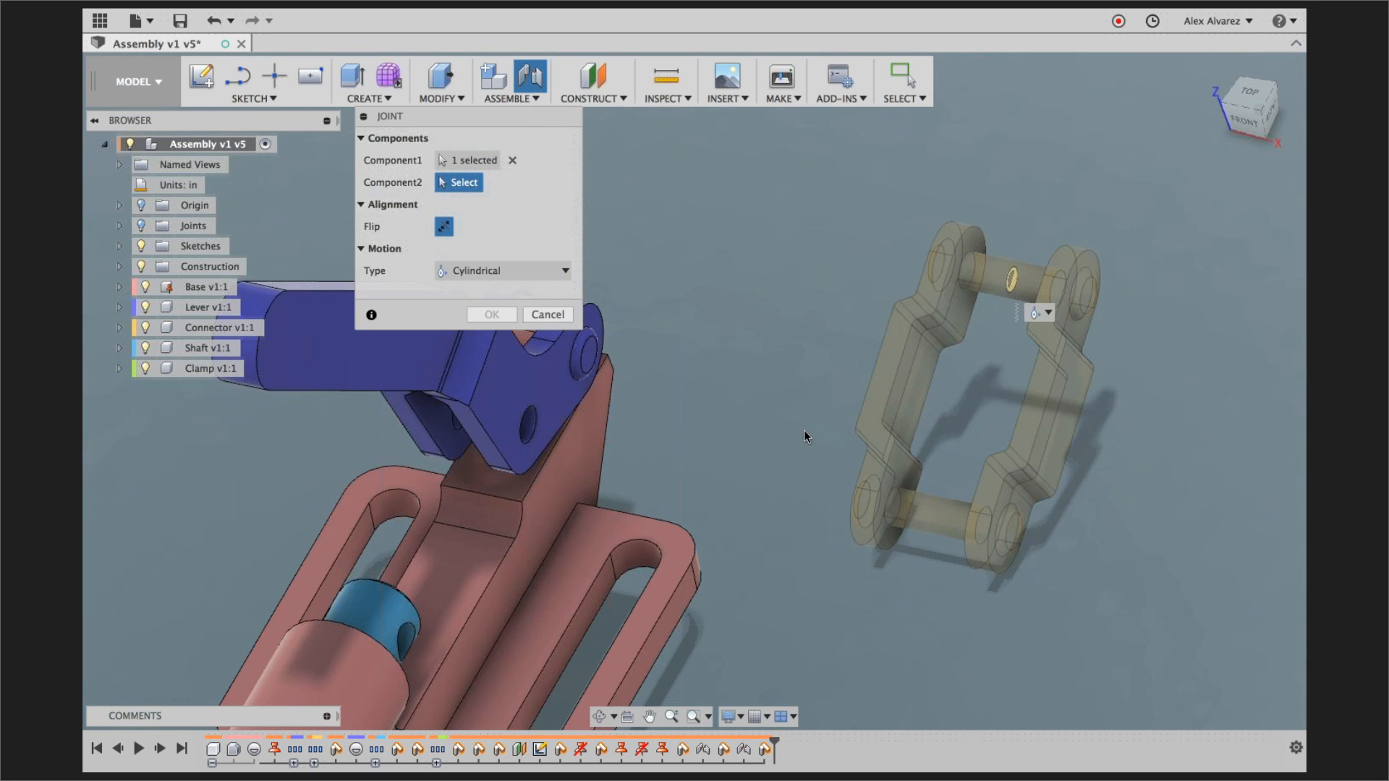
# - Define the second joint location between two faces, starting with the inner face of one Lever fork arm
pyautogui.scroll(-3, 804, 430)
pyautogui.keyDown('shift'); pyautogui.moveTo(782, 431); pyautogui.dragTo(640, 391, button='middle'); pyautogui.keyUp('shift')
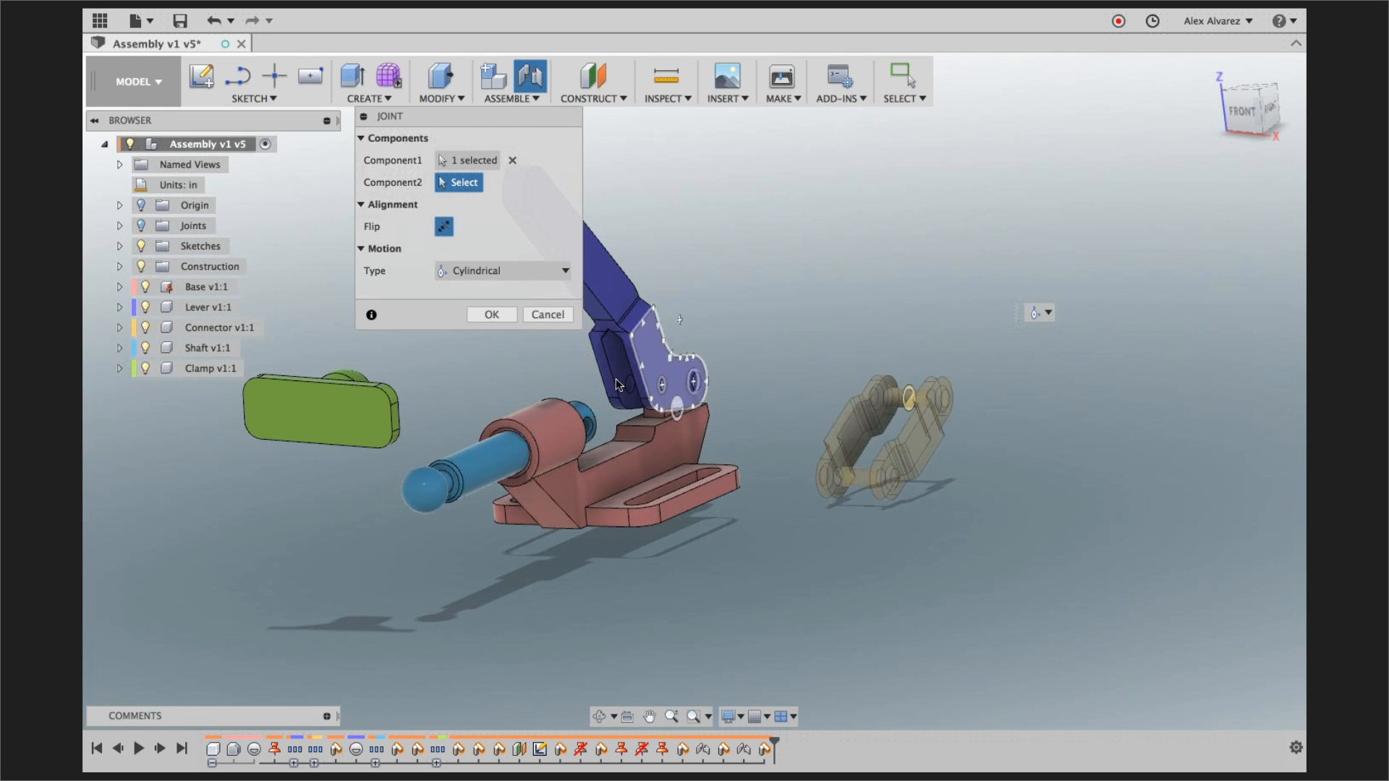
pyautogui.scroll(2, 615, 379)
pyautogui.scroll(1, 615, 379)
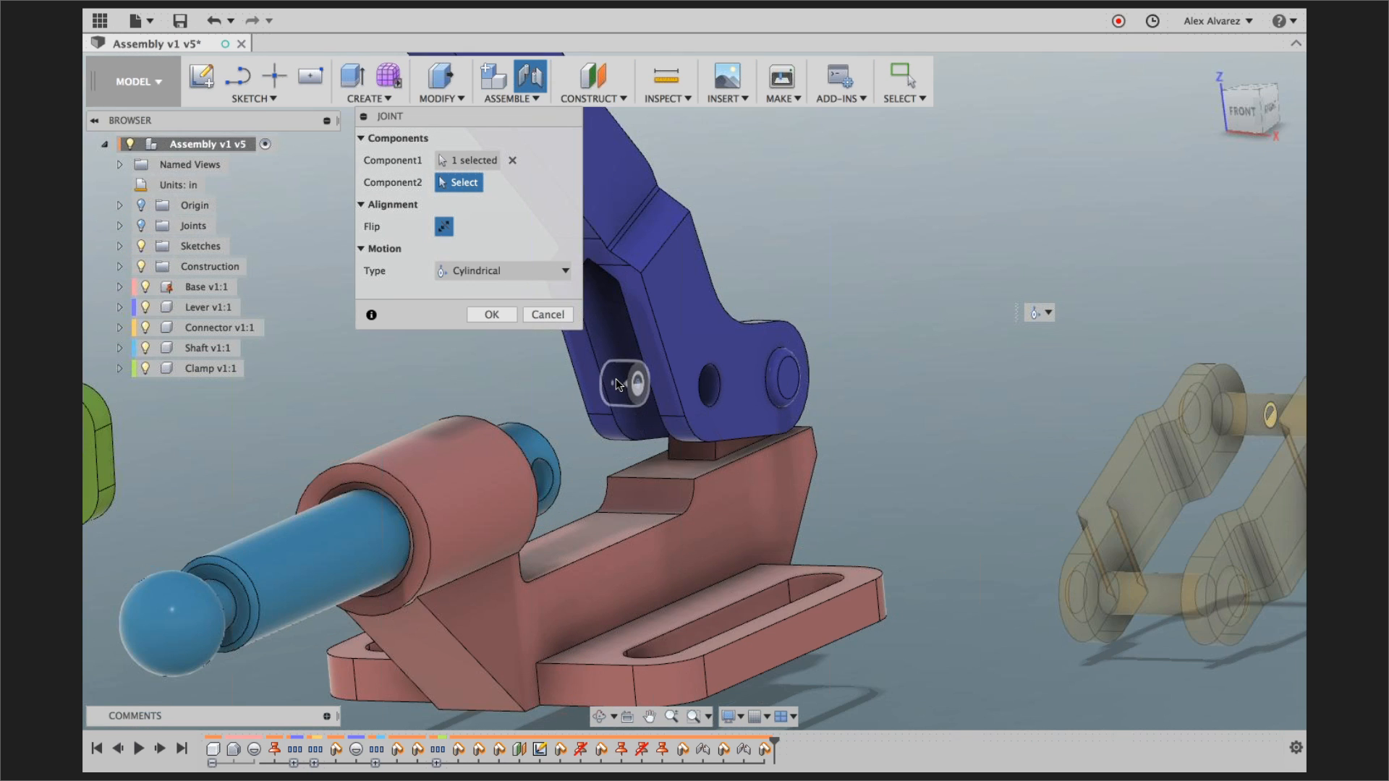
pyautogui.scroll(5, 615, 379)
pyautogui.keyDown('shift'); pyautogui.moveTo(651, 395); pyautogui.dragTo(792, 401, button='middle'); pyautogui.keyUp('shift')
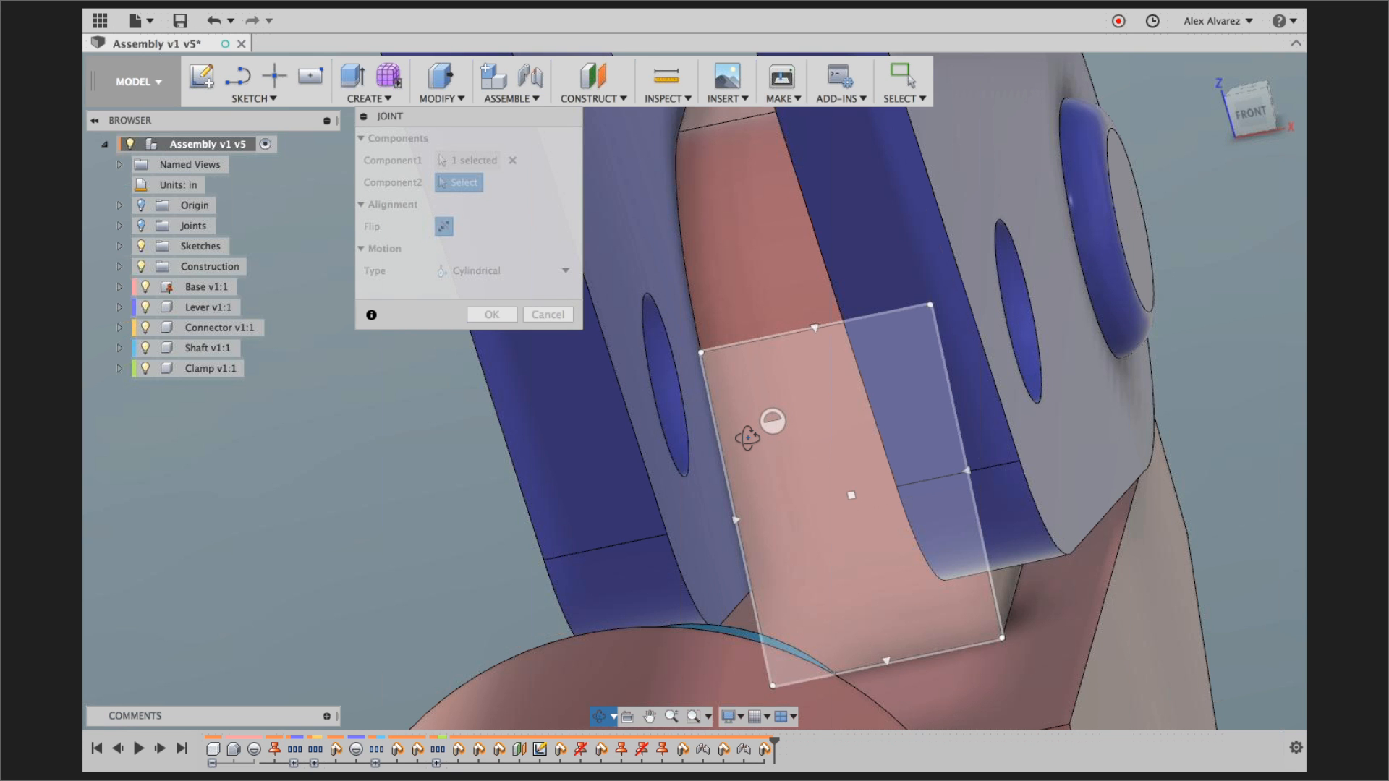
pyautogui.keyDown('shift'); pyautogui.moveTo(747, 437); pyautogui.dragTo(727, 445, button='middle'); pyautogui.keyUp('shift')
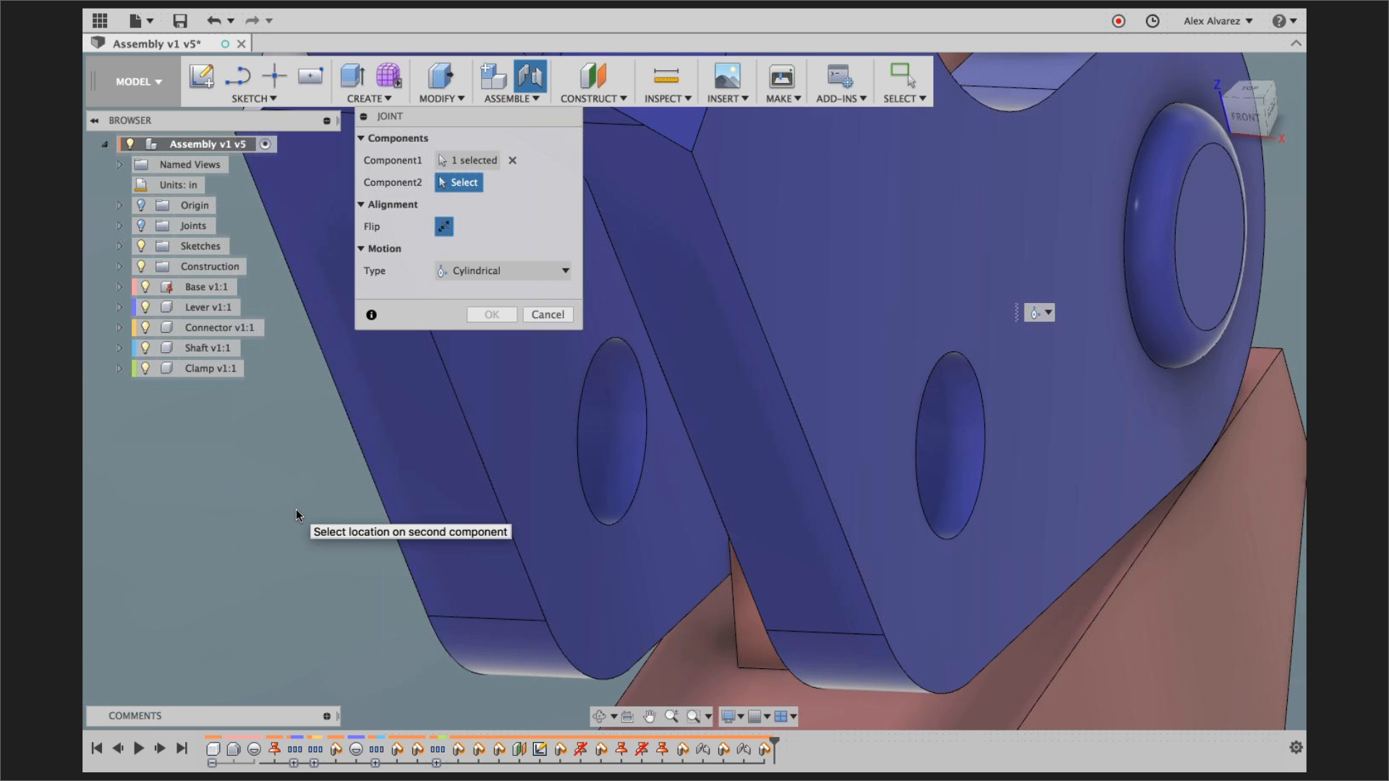
pyautogui.rightClick(296, 511)
pyautogui.click(300, 586)
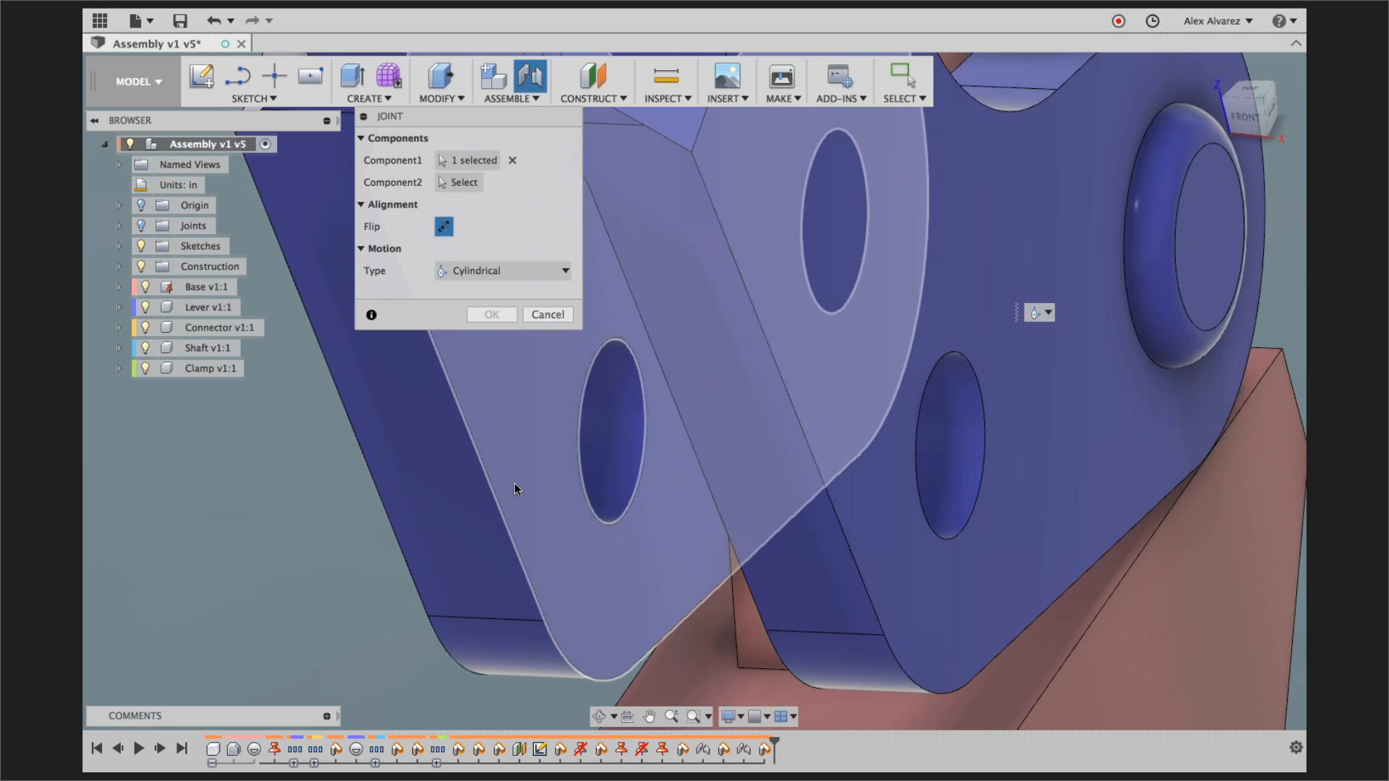
pyautogui.click(514, 484)
# - Centre the second location between the fork arms at the Lever's empty hole and create the Connector joint with Revolute motion
pyautogui.scroll(-8, 264, 583)
pyautogui.keyDown('shift'); pyautogui.moveTo(263, 582); pyautogui.dragTo(441, 528, button='middle'); pyautogui.keyUp('shift')
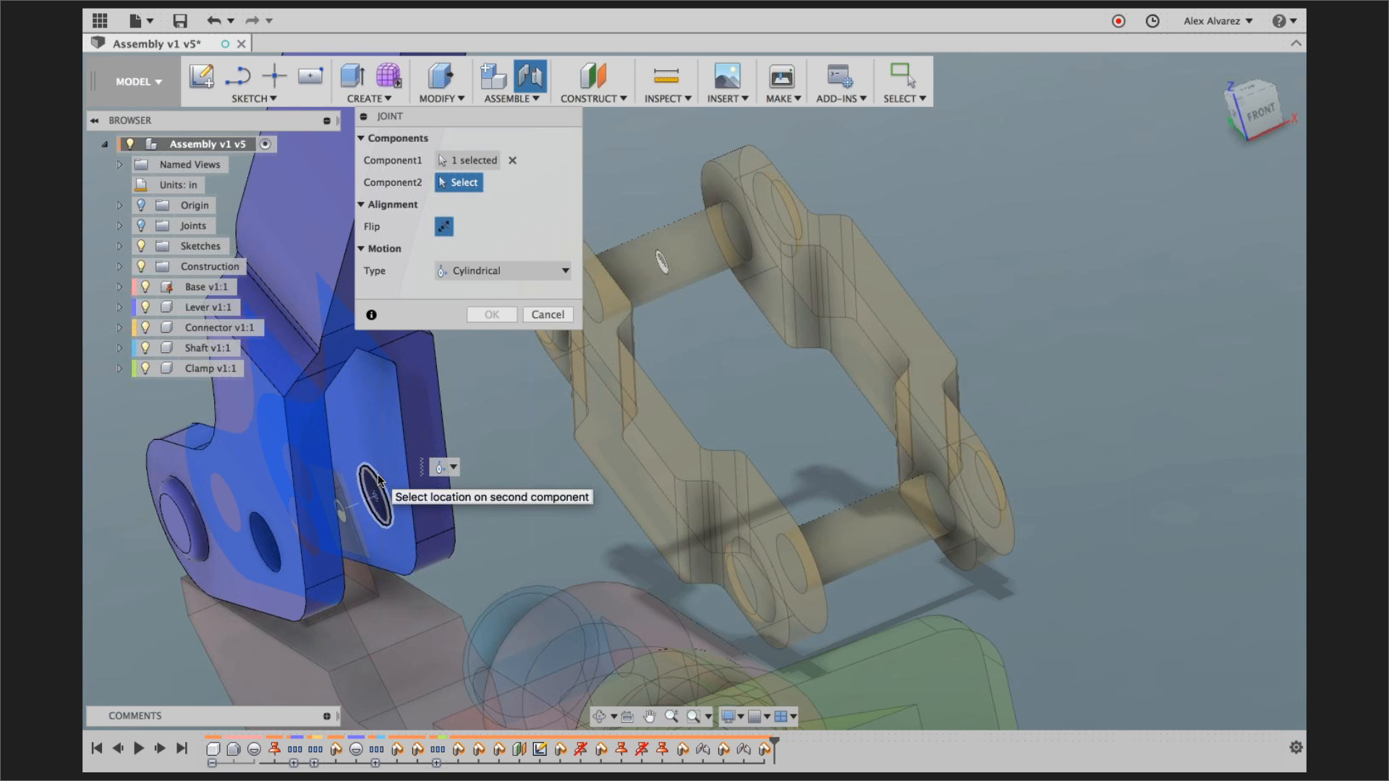
pyautogui.click(342, 513)
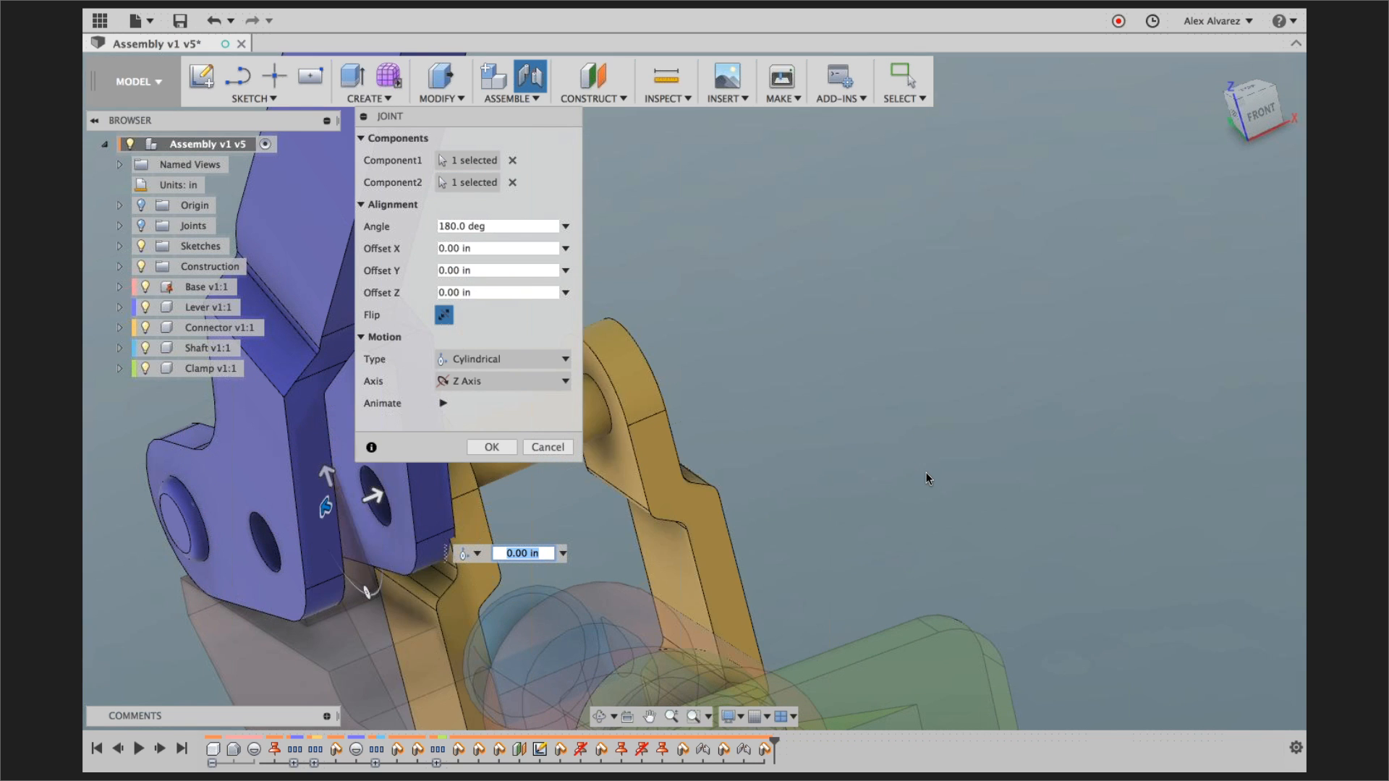
pyautogui.click(518, 360)
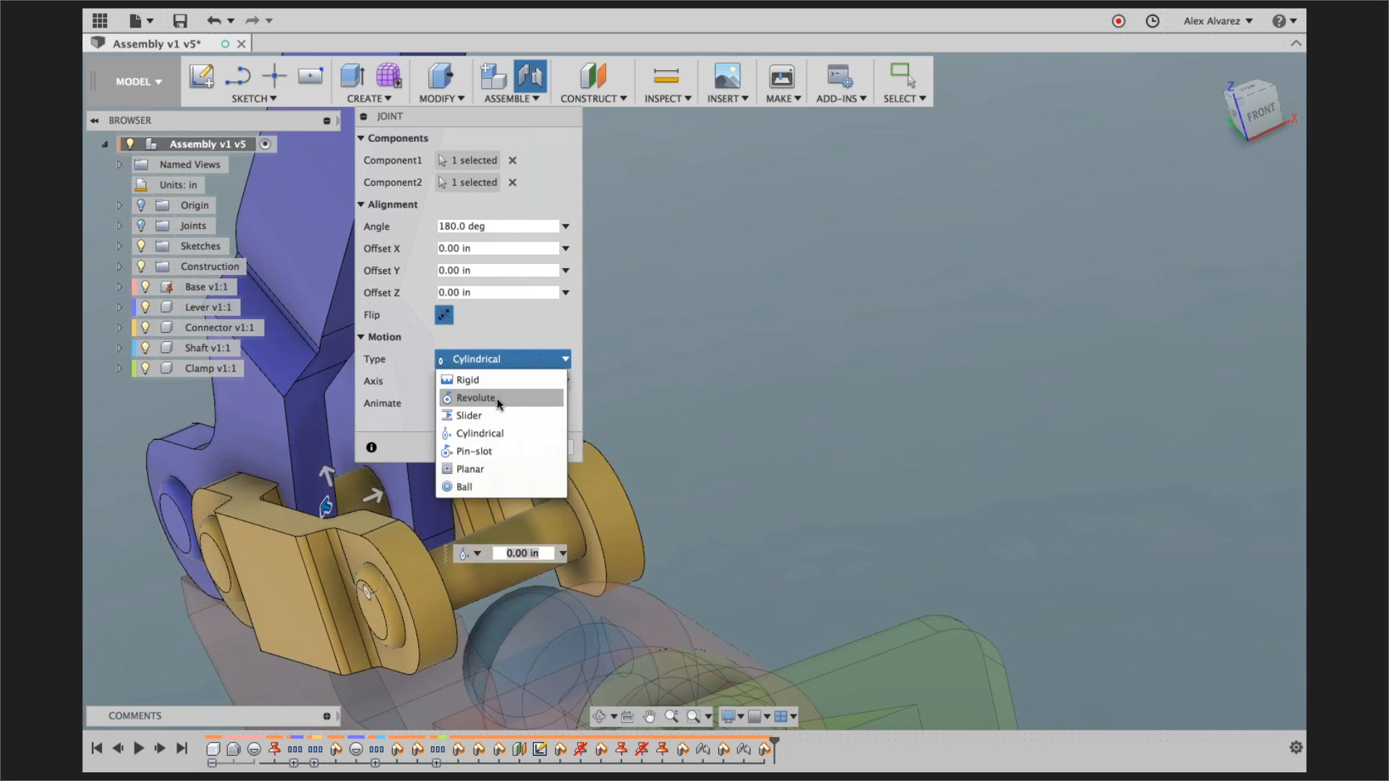
pyautogui.click(477, 398)
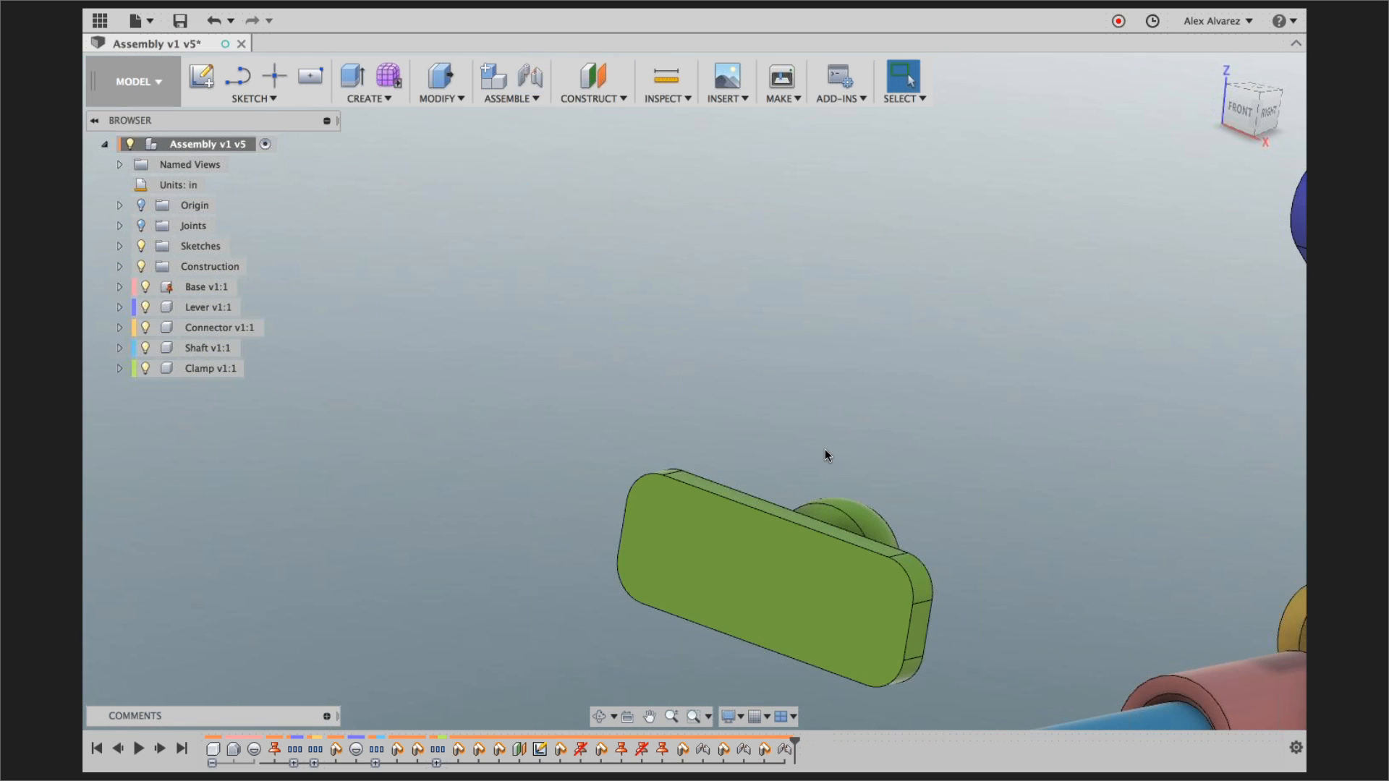
# - Start a joint with its first location at the midpoint of the Connector's free pin near the Shaft
pyautogui.scroll(-8, 837, 449)
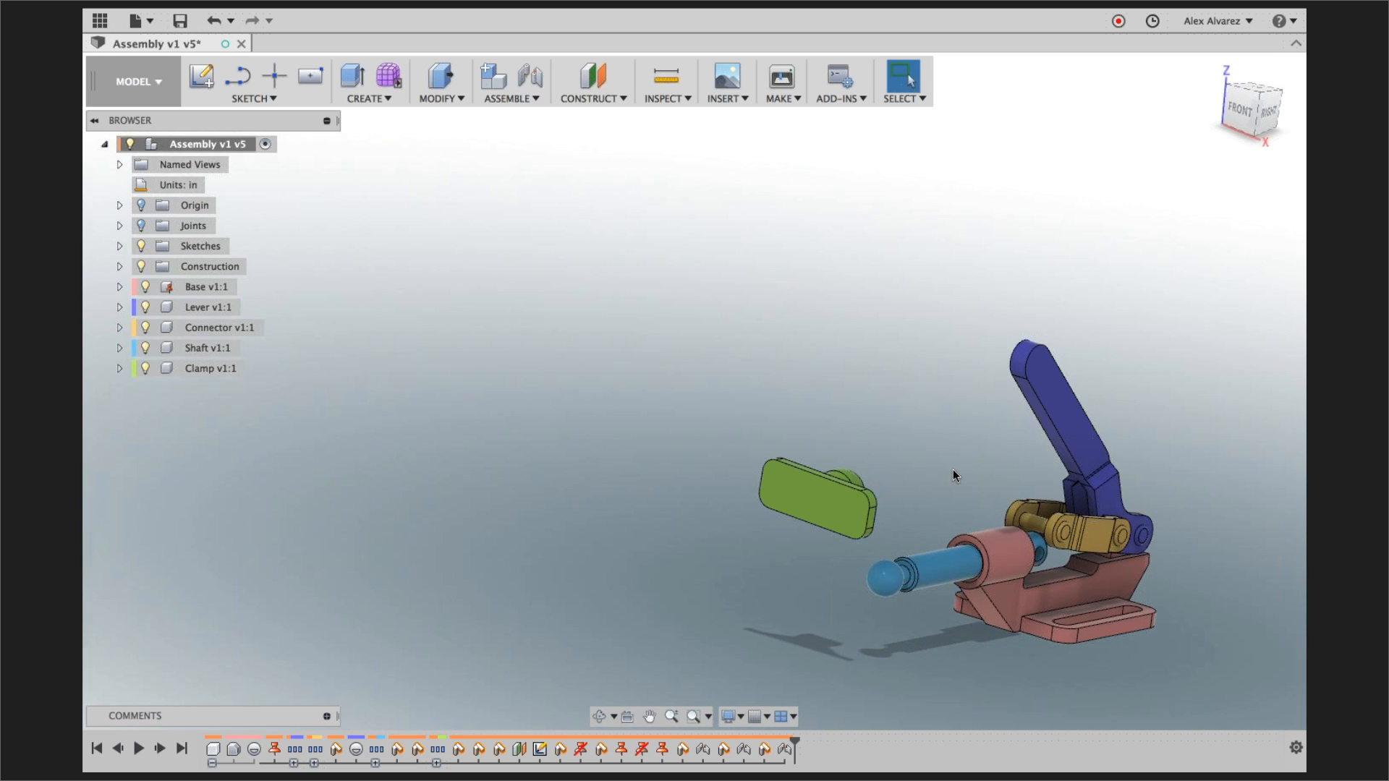
pyautogui.moveTo(953, 468); pyautogui.dragTo(818, 443, button='middle')
pyautogui.scroll(10, 692, 495)
pyautogui.scroll(-2, 689, 493)
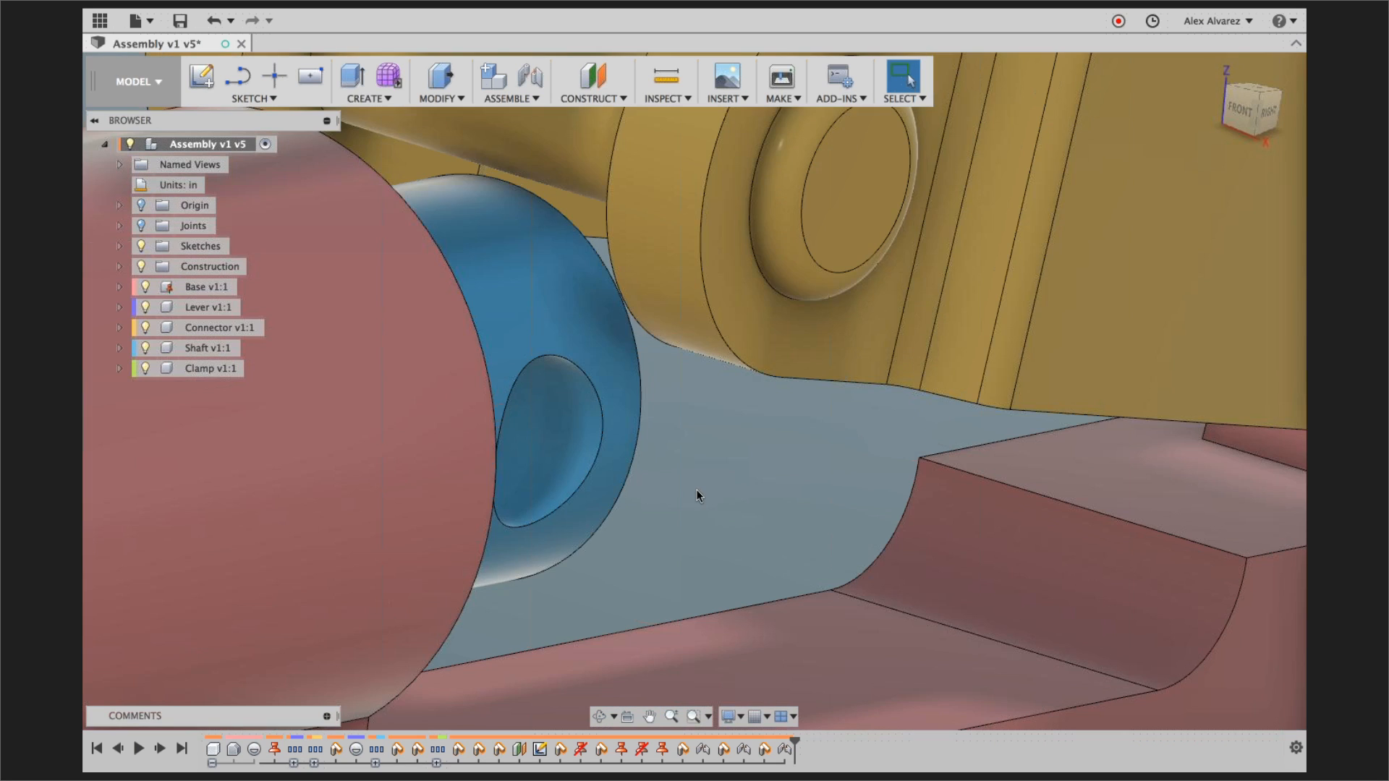
pyautogui.scroll(-5, 697, 489)
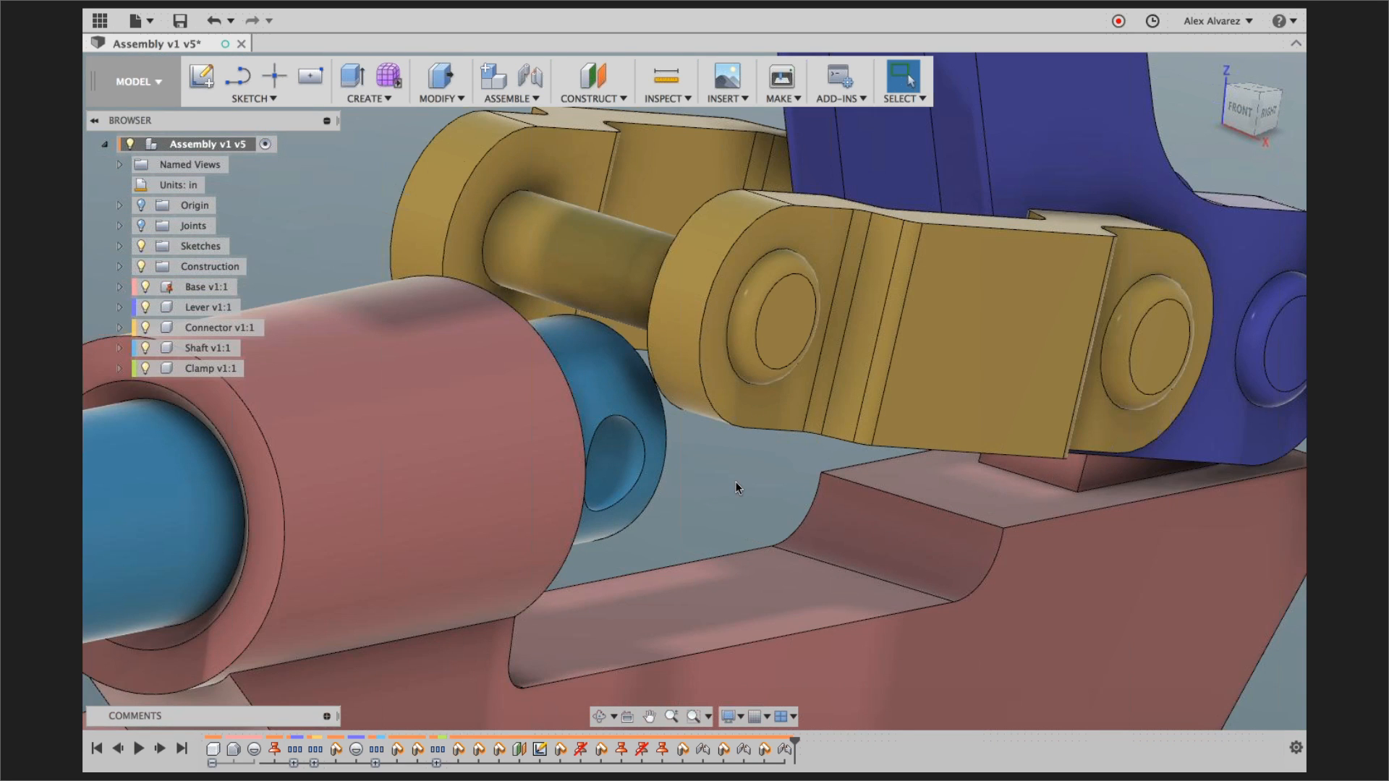
pyautogui.press('j')
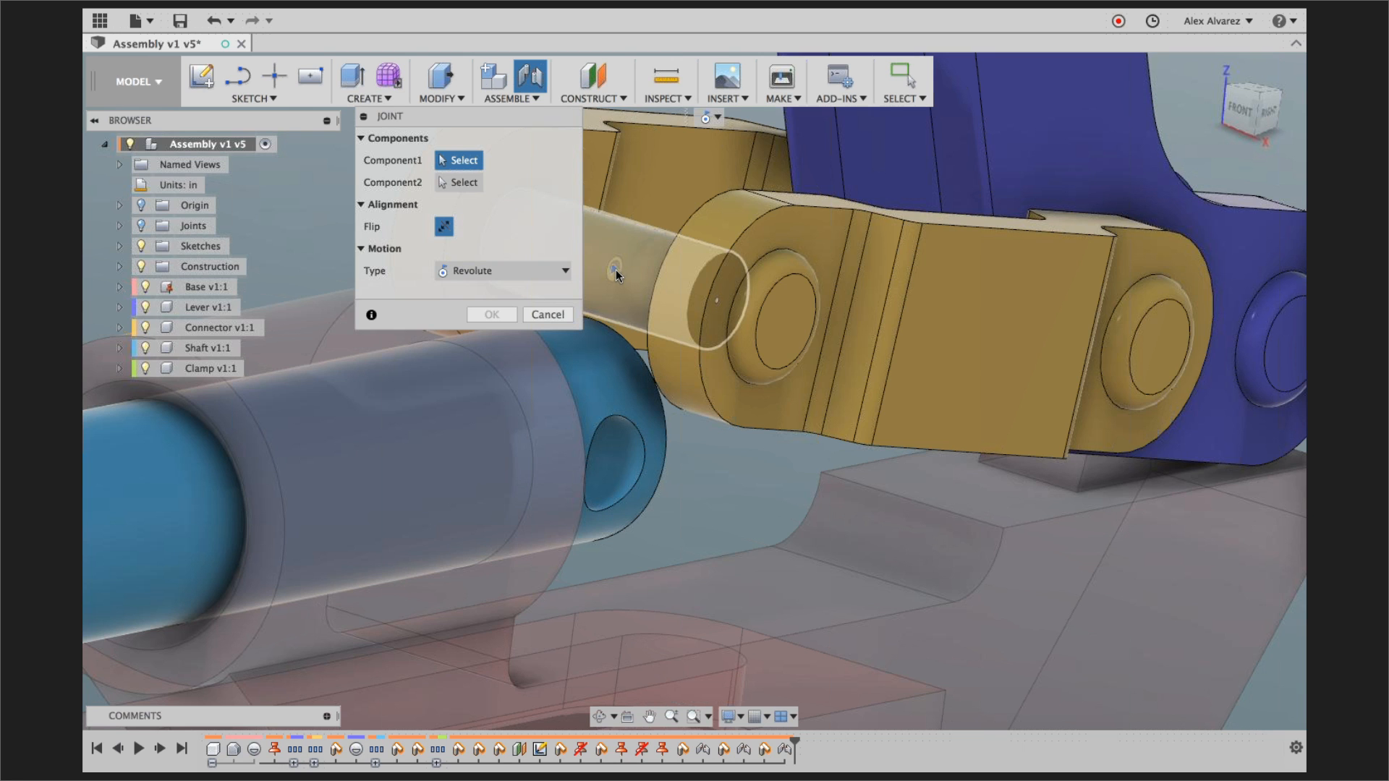
pyautogui.click(615, 271)
# - Set the second location at the midpoint of the Shaft's cross hole and create the joint with Revolute motion about the Z axis
pyautogui.keyDown('shift'); pyautogui.moveTo(673, 506); pyautogui.dragTo(615, 456, button='middle'); pyautogui.keyUp('shift')
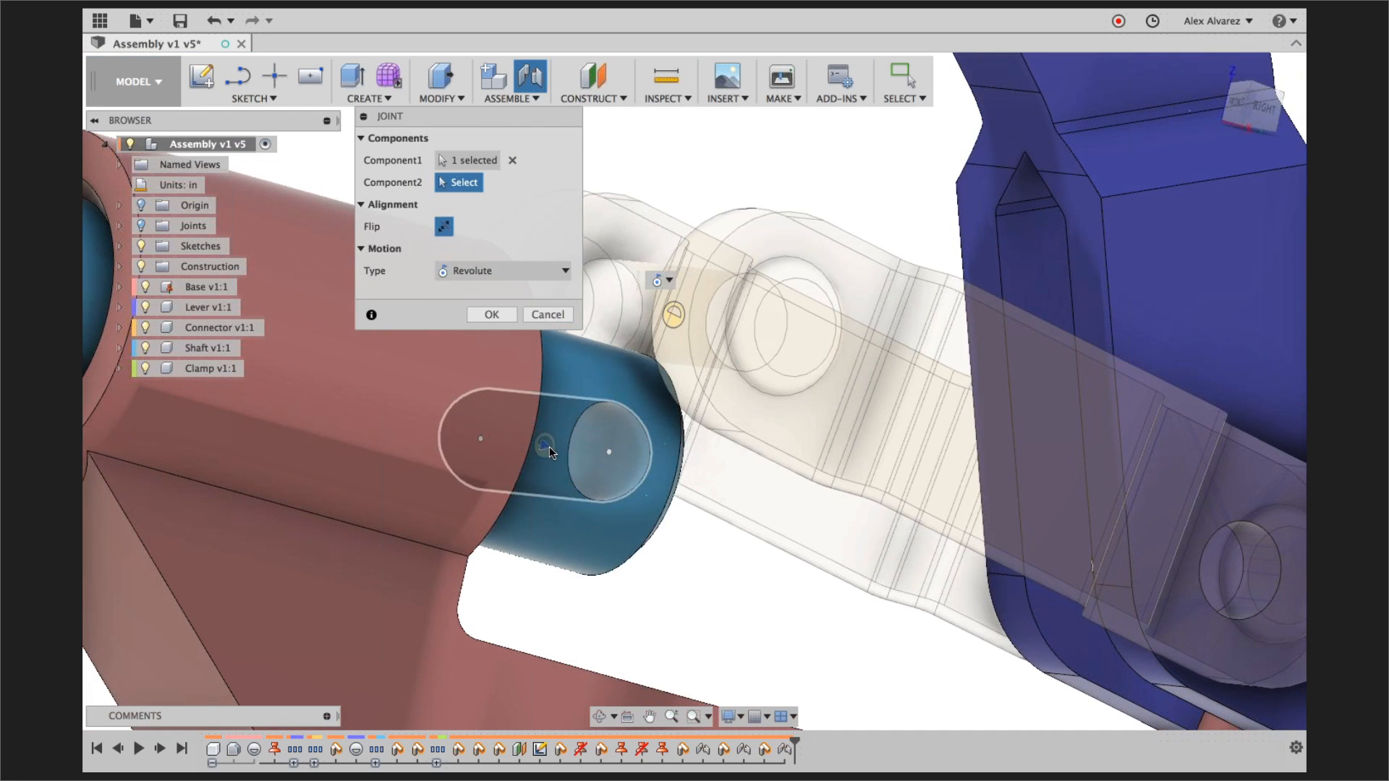
pyautogui.click(548, 446)
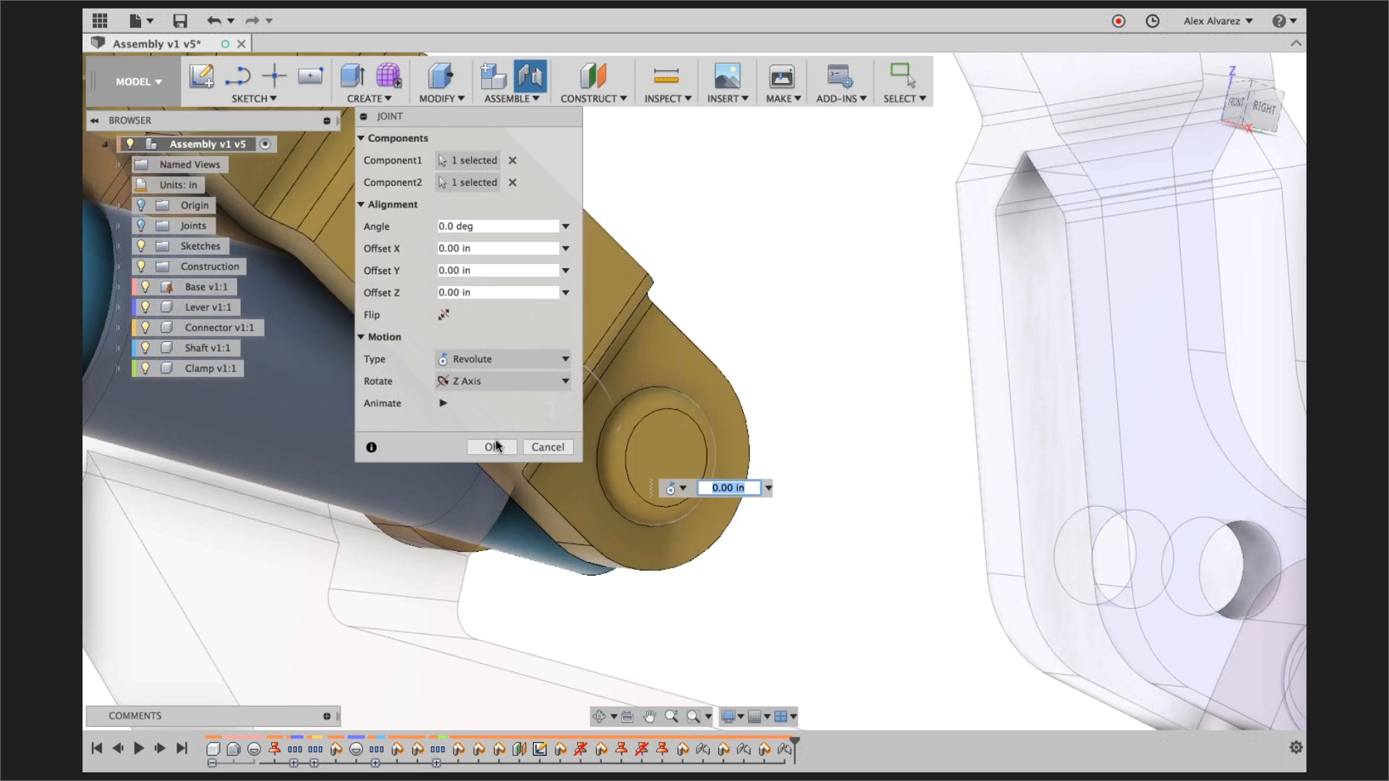
pyautogui.click(492, 447)
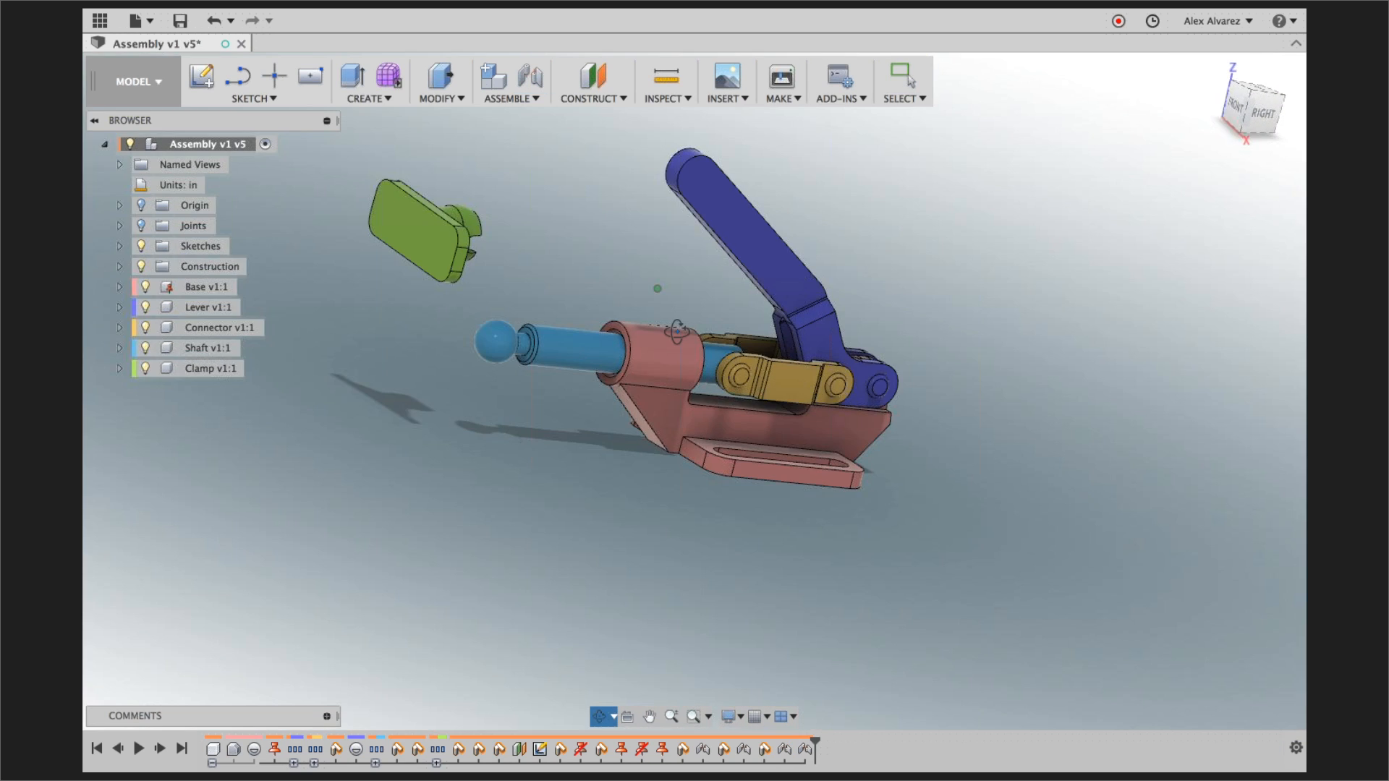
# - Swing the Lever through its range to test how the linked Connector and Shaft move relative to the Base
pyautogui.moveTo(677, 332)
pyautogui.keyDown('shift'); pyautogui.mouseDown(button='middle')
pyautogui.moveTo(651, 310)
pyautogui.moveTo(686, 306)
pyautogui.moveTo(686, 320)
pyautogui.mouseUp(button='middle'); pyautogui.keyUp('shift')
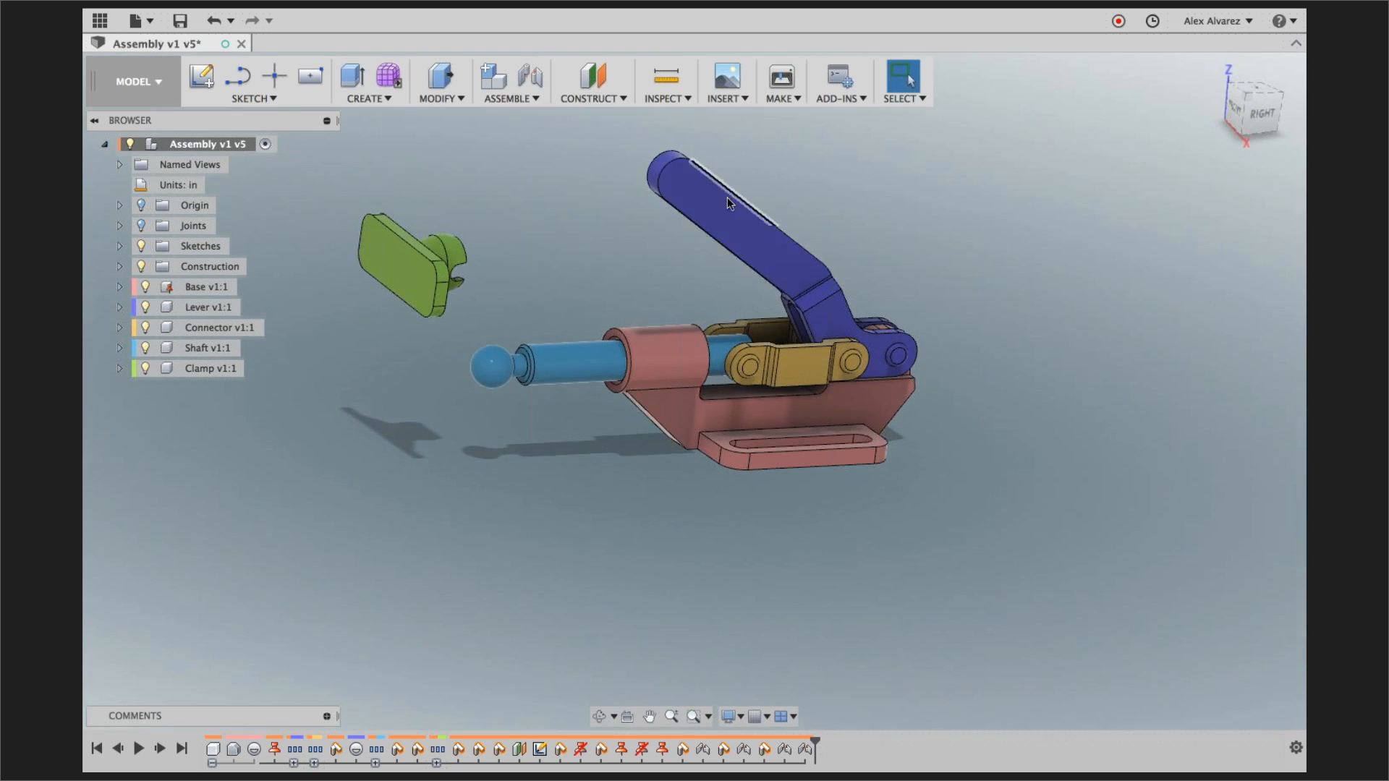
pyautogui.moveTo(718, 204); pyautogui.dragTo(875, 286)
pyautogui.moveTo(1103, 470); pyautogui.dragTo(1109, 502, button='middle')
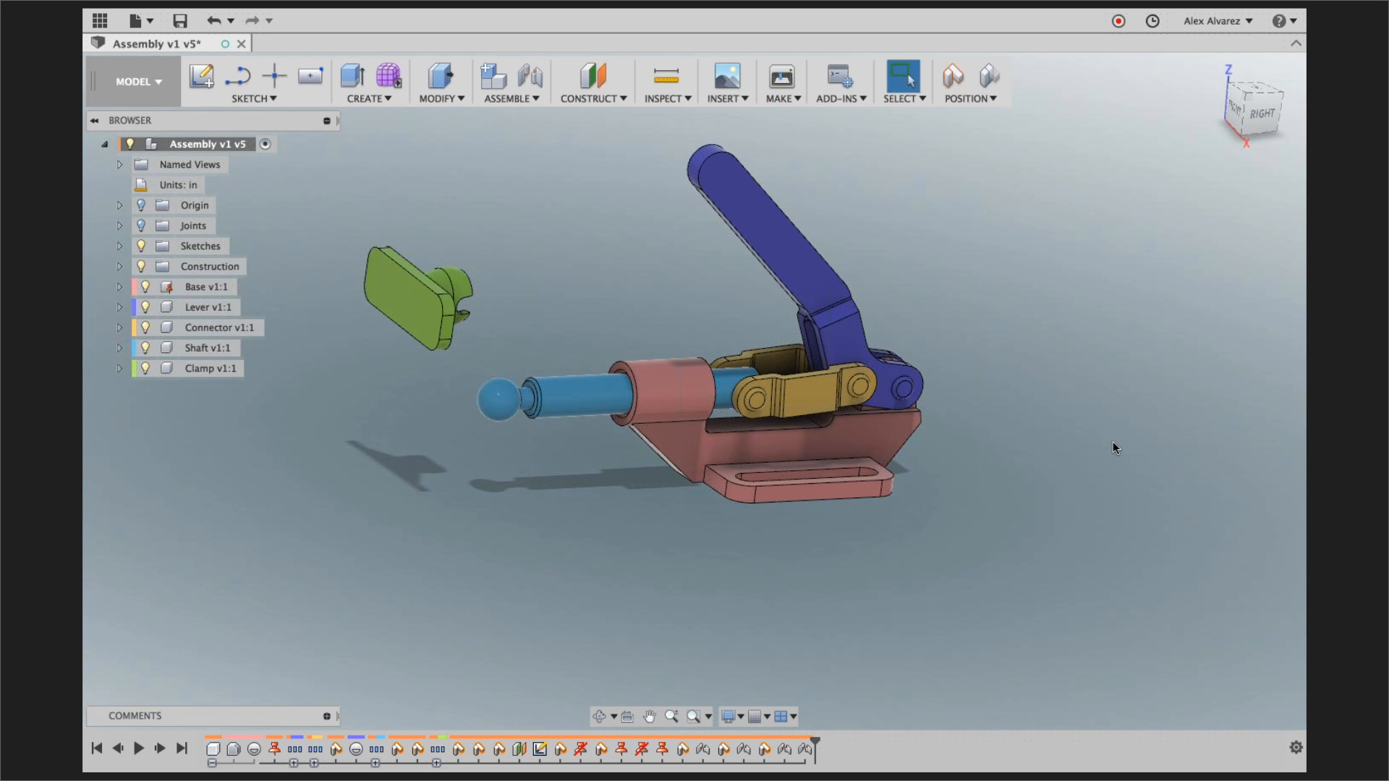
pyautogui.keyDown('shift'); pyautogui.moveTo(1119, 447); pyautogui.dragTo(1094, 396, button='middle'); pyautogui.keyUp('shift')
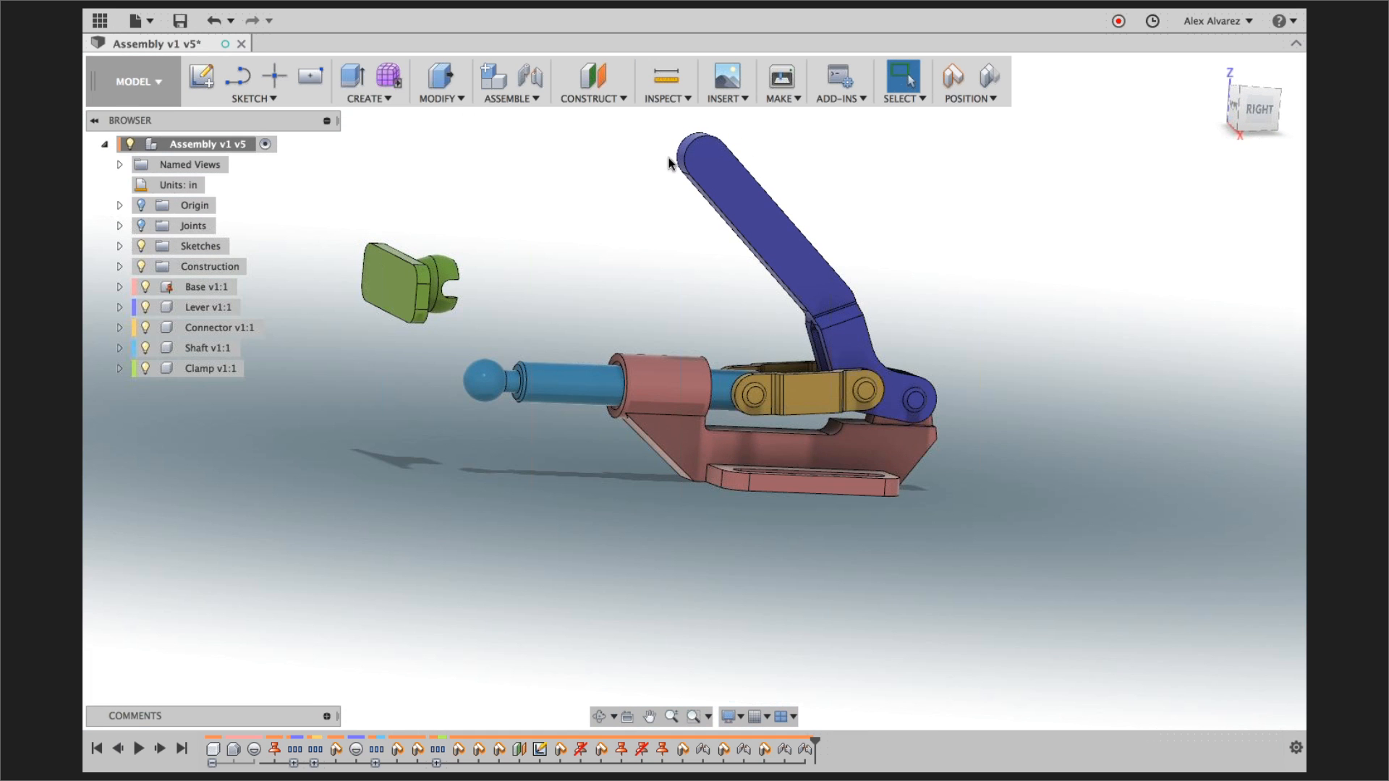
# - Enable contact sets and create a new contact set between the Lever and the Base
pyautogui.click(512, 98)
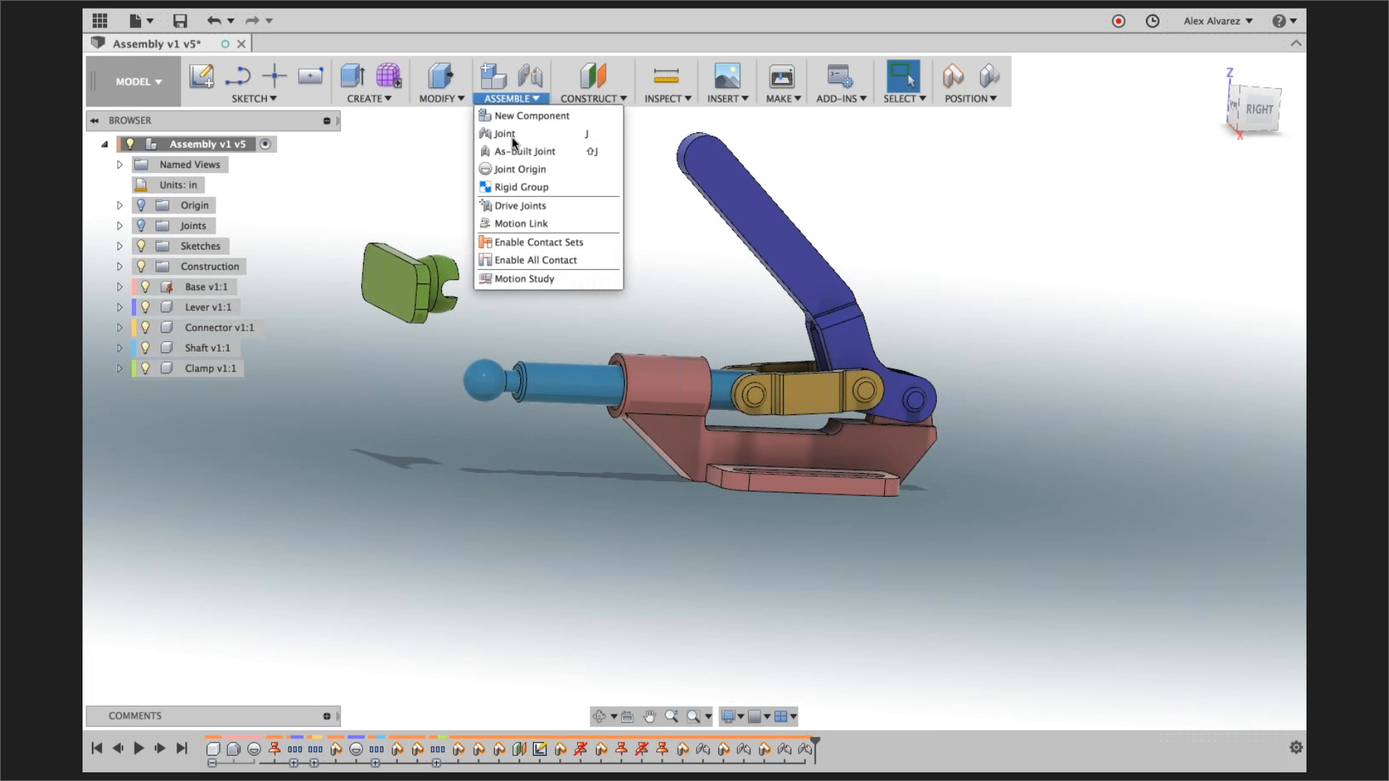
pyautogui.click(533, 242)
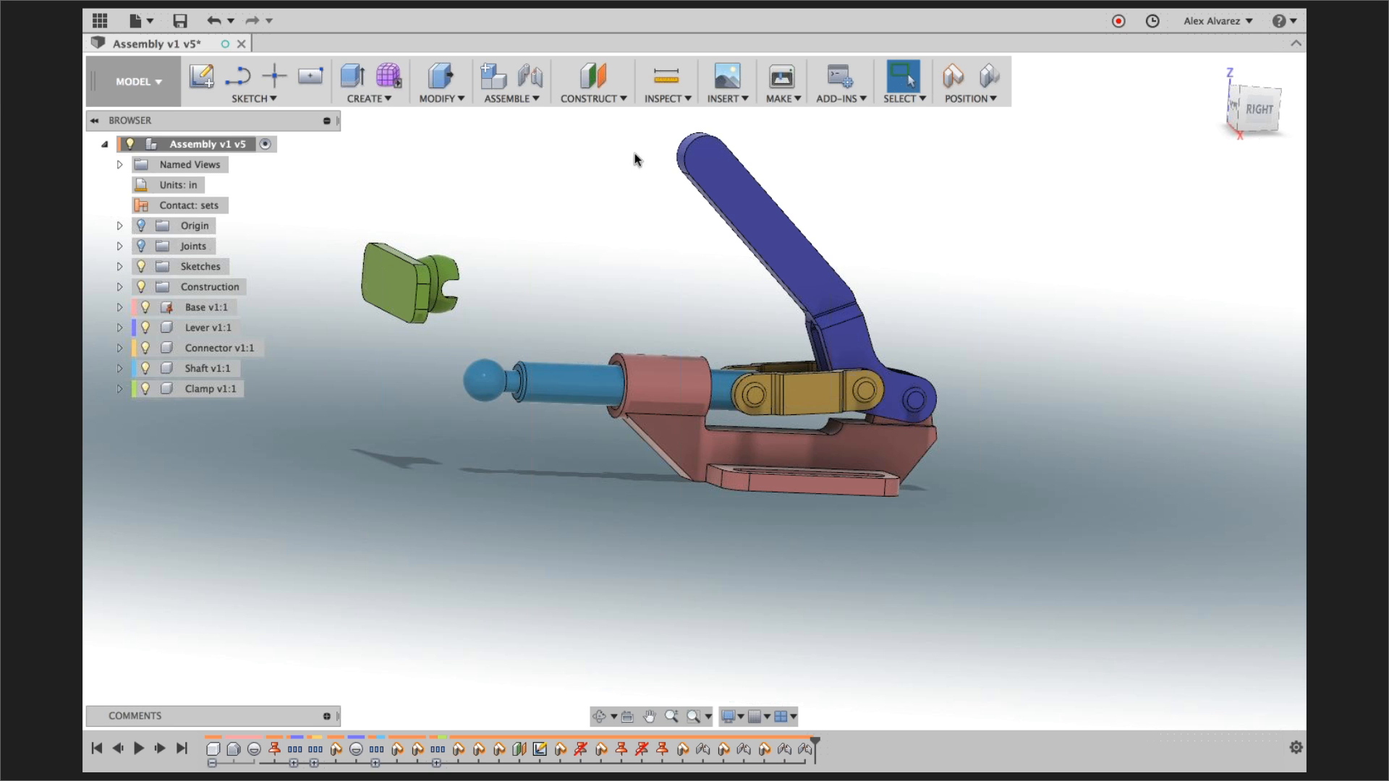
pyautogui.rightClick(206, 206)
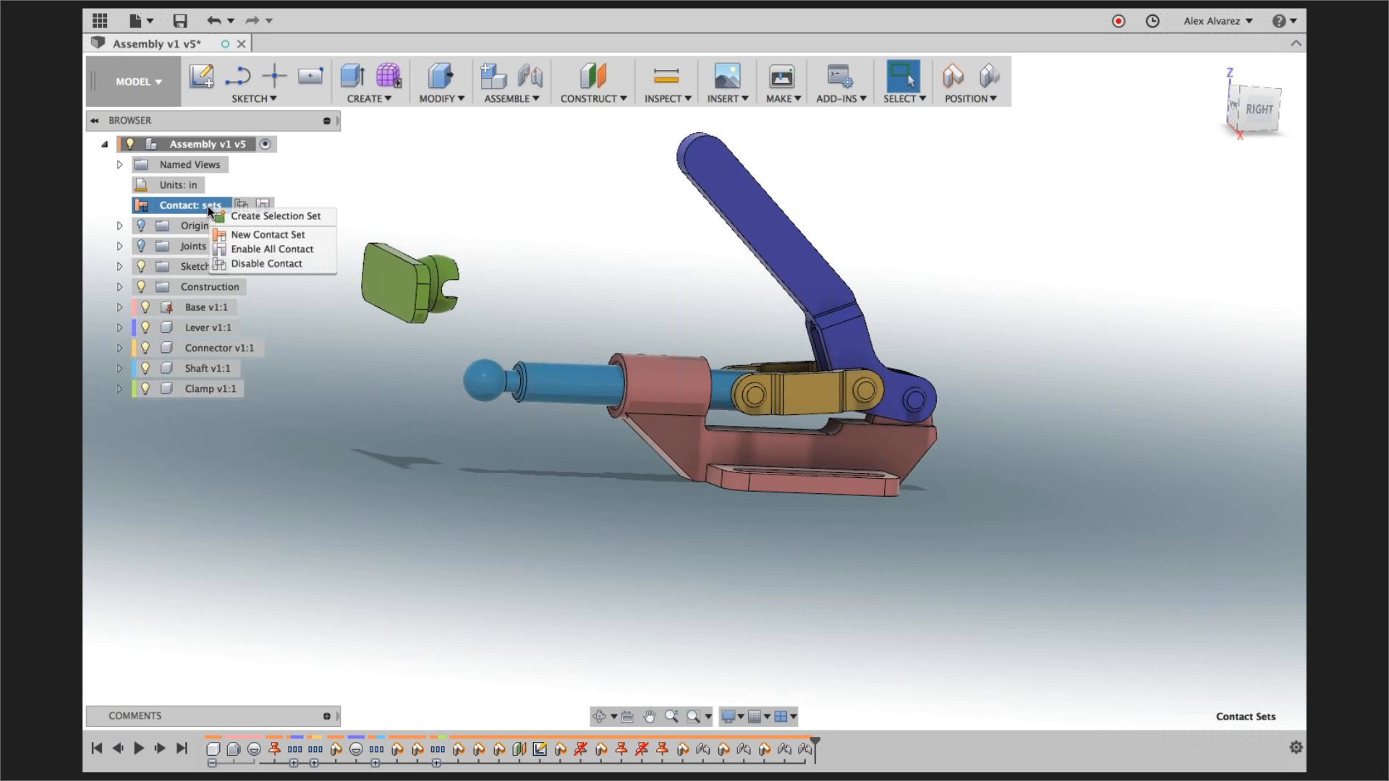
pyautogui.click(269, 236)
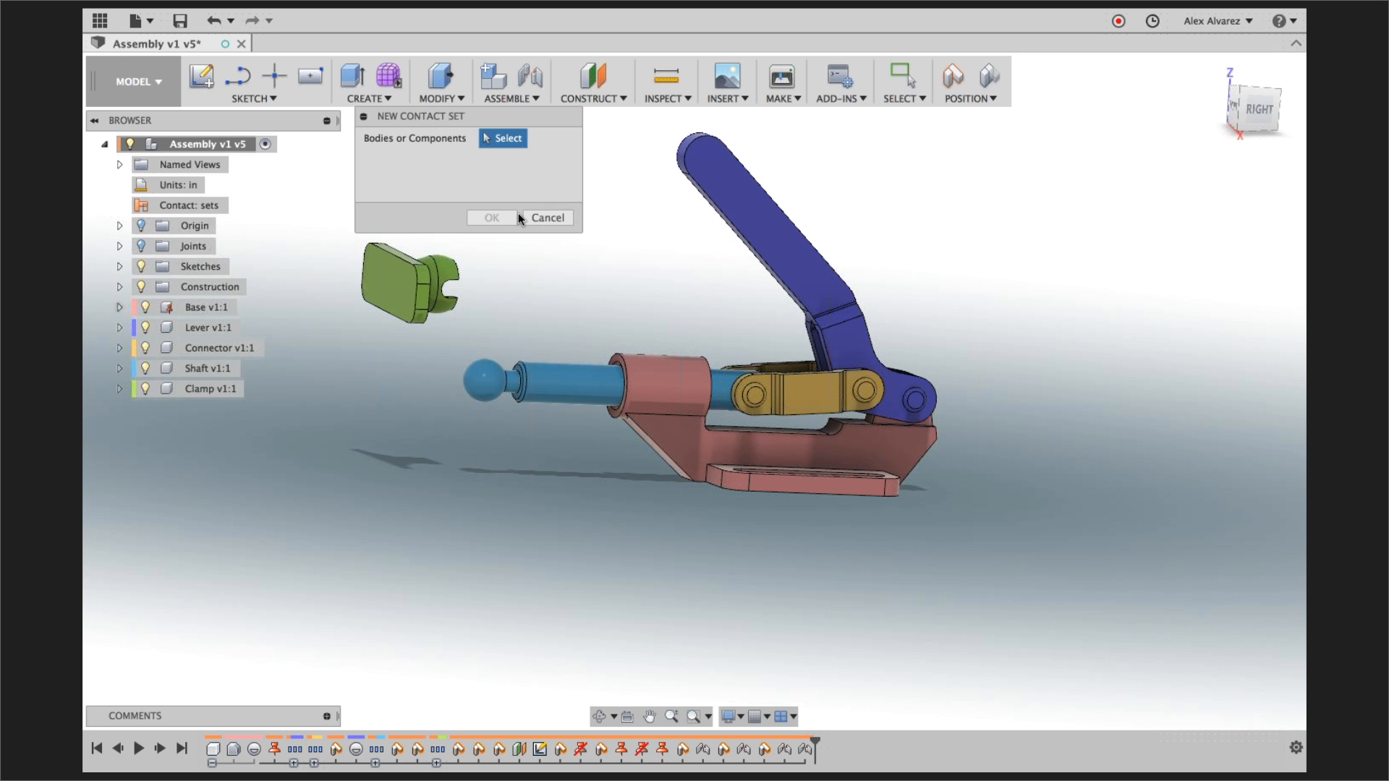
pyautogui.keyDown('shift'); pyautogui.moveTo(729, 324); pyautogui.dragTo(716, 319, button='middle'); pyautogui.keyUp('shift')
pyautogui.scroll(3, 909, 386)
pyautogui.scroll(3, 913, 409)
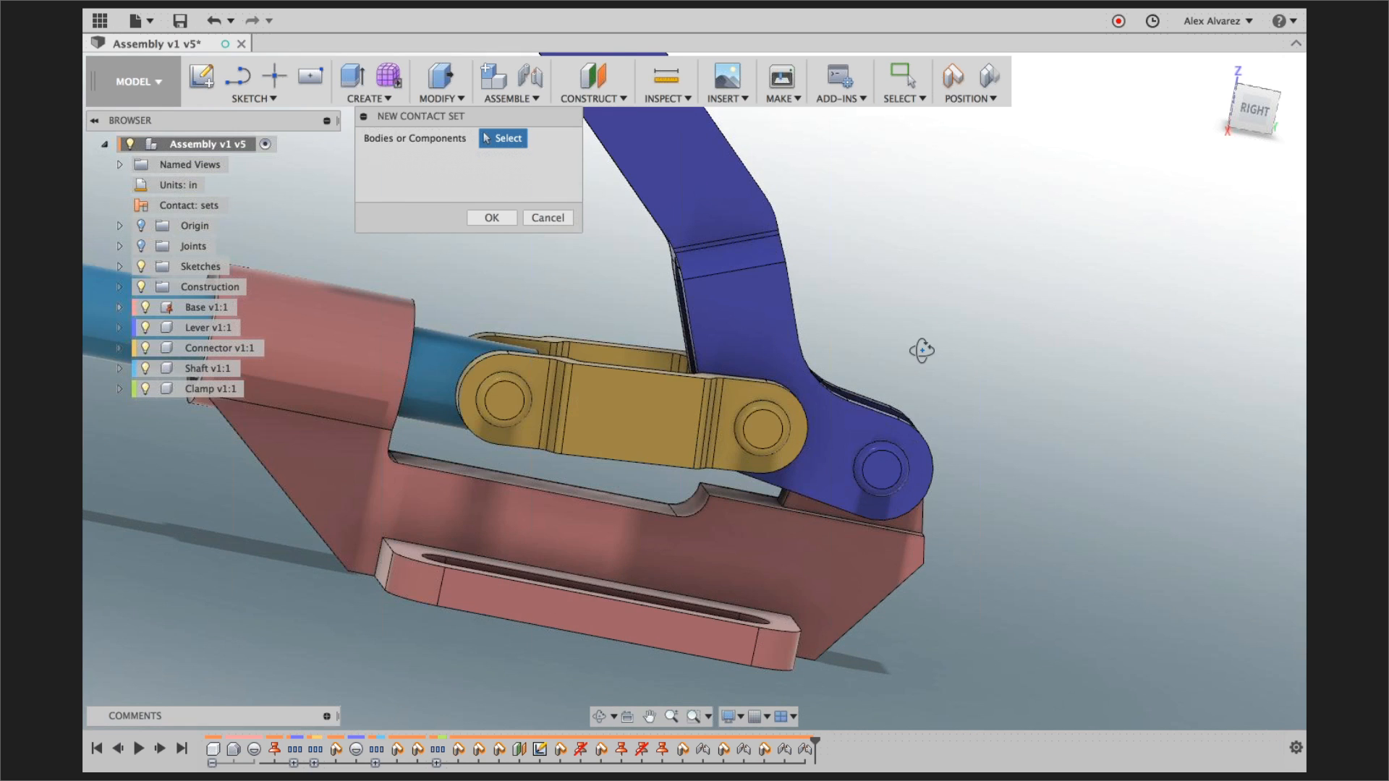
pyautogui.keyDown('shift'); pyautogui.moveTo(918, 348); pyautogui.dragTo(950, 358, button='middle'); pyautogui.keyUp('shift')
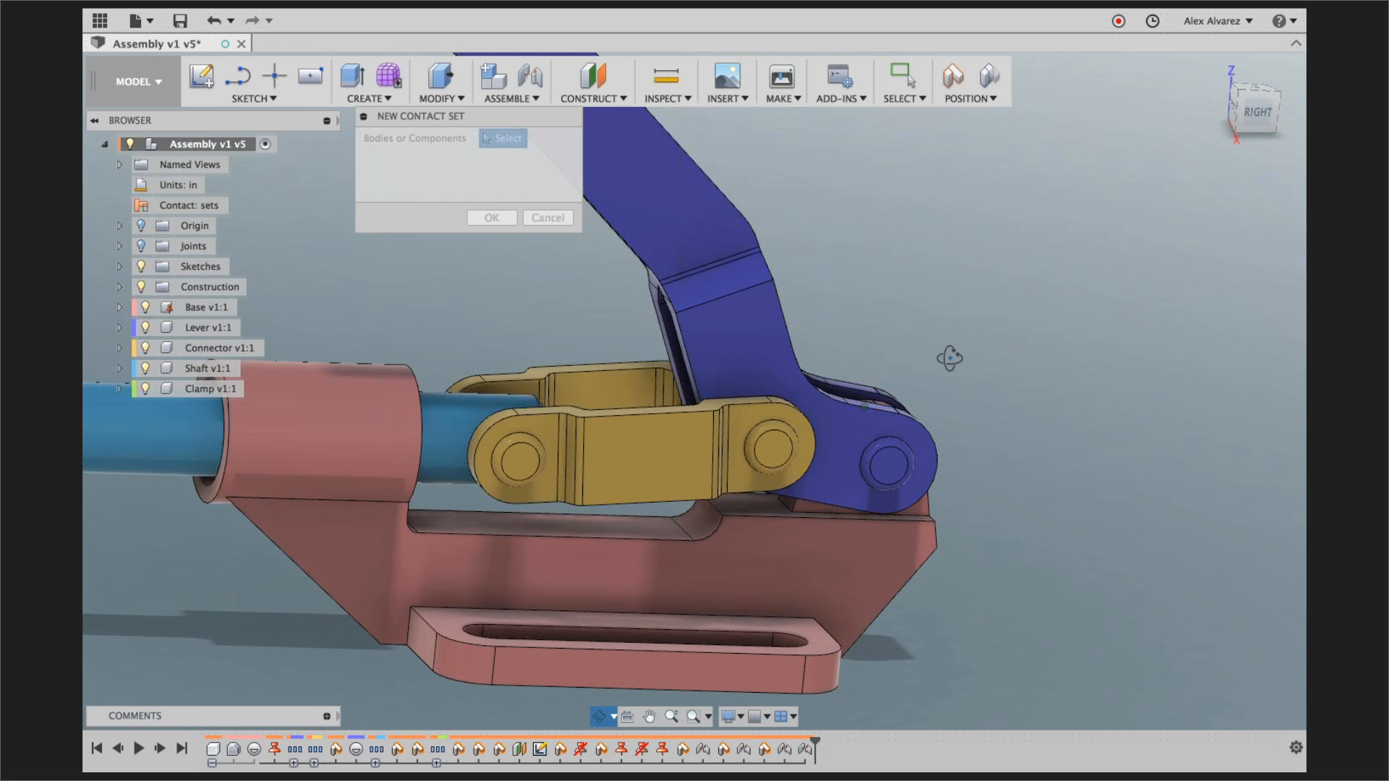
pyautogui.click(747, 369)
pyautogui.click(748, 544)
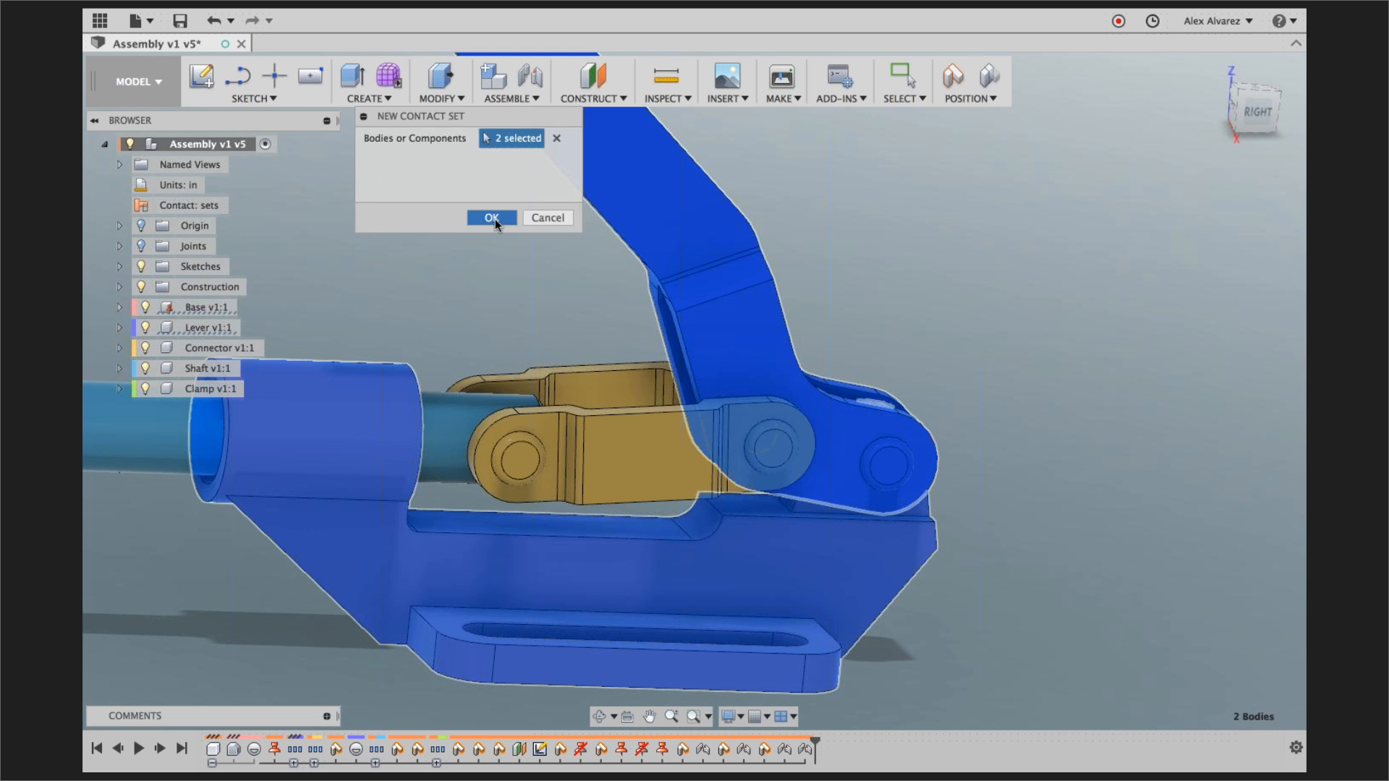
pyautogui.click(492, 218)
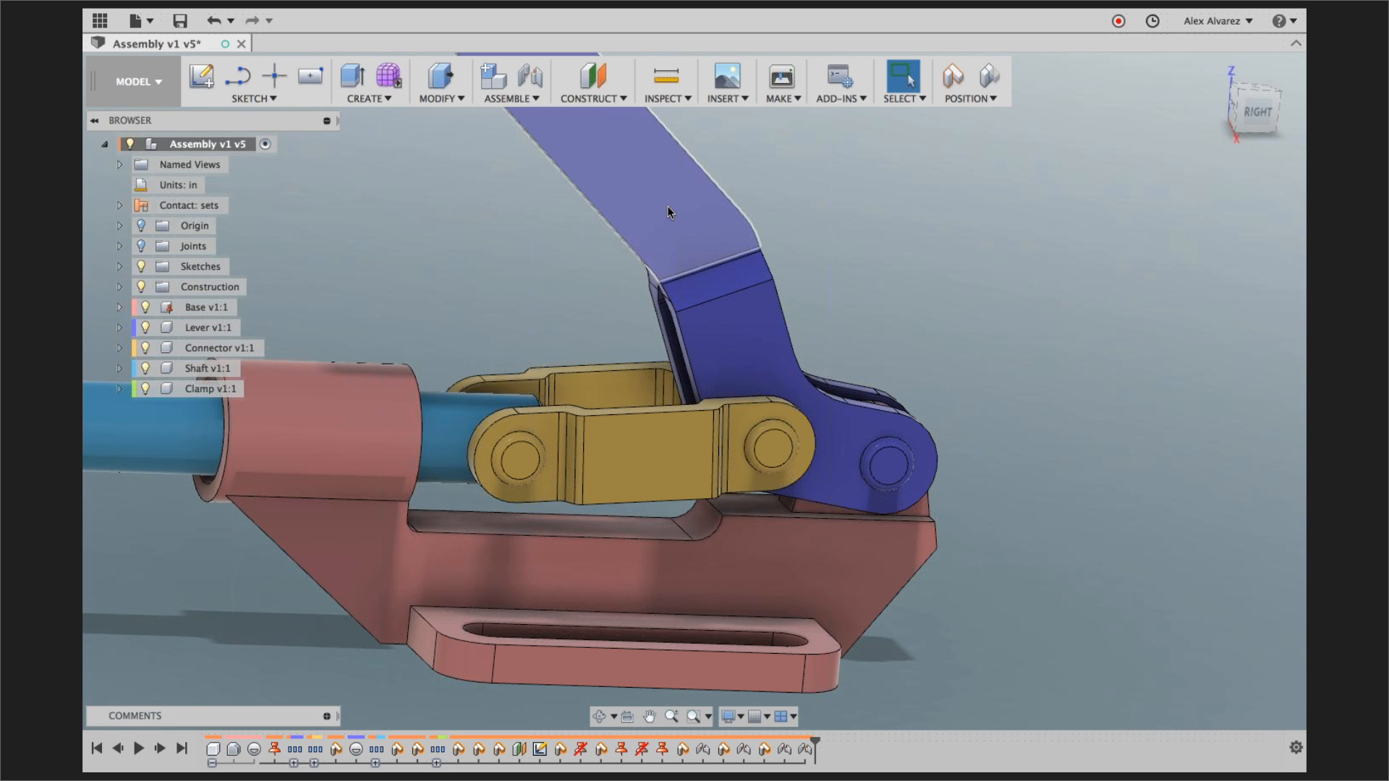
# - Swing the Lever towards the Base to test the contact between the two parts
pyautogui.moveTo(667, 205); pyautogui.dragTo(979, 560)
pyautogui.press('super+z')
pyautogui.scroll(-5, 851, 278)
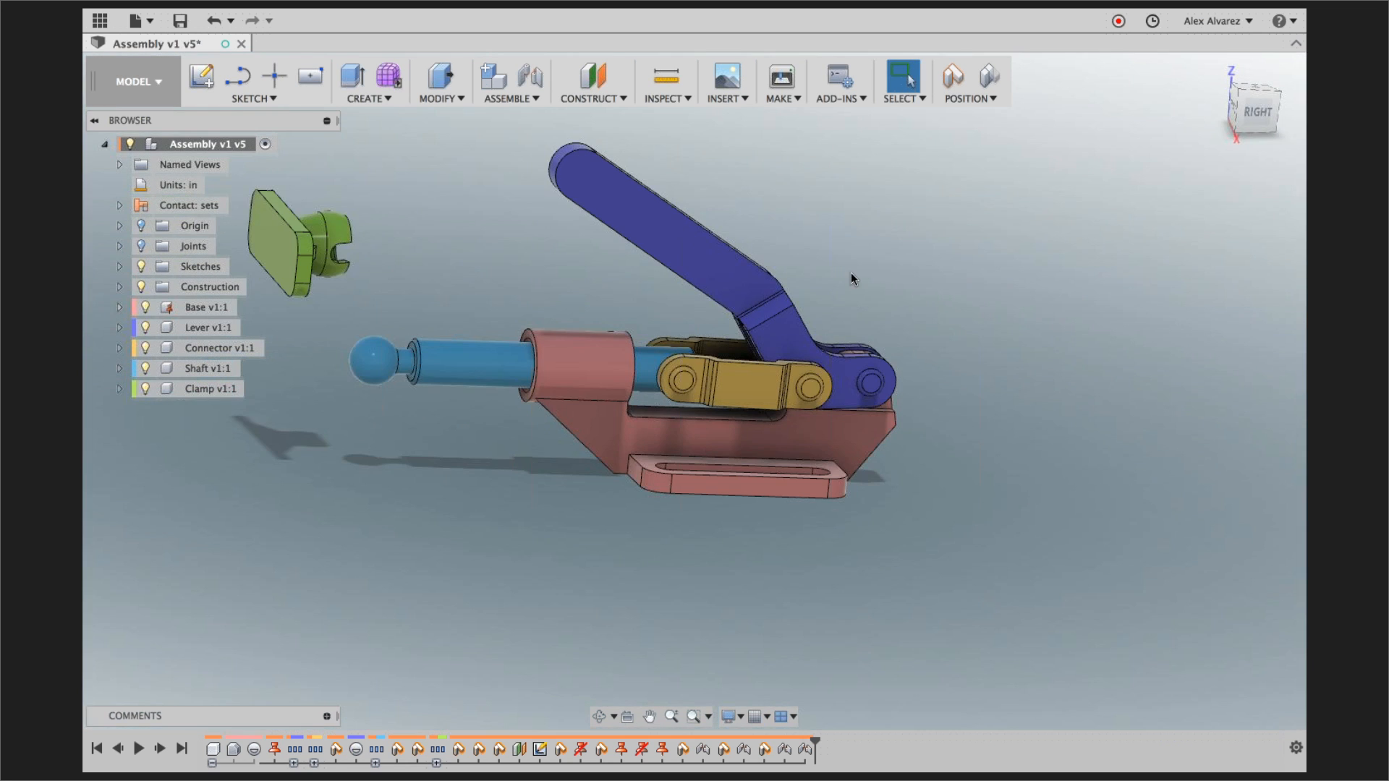
# - Capture the moved component positions and start a joint with its first location at the centre of the Clamp's round socket
pyautogui.moveTo(851, 274); pyautogui.dragTo(512, 316, button='middle')
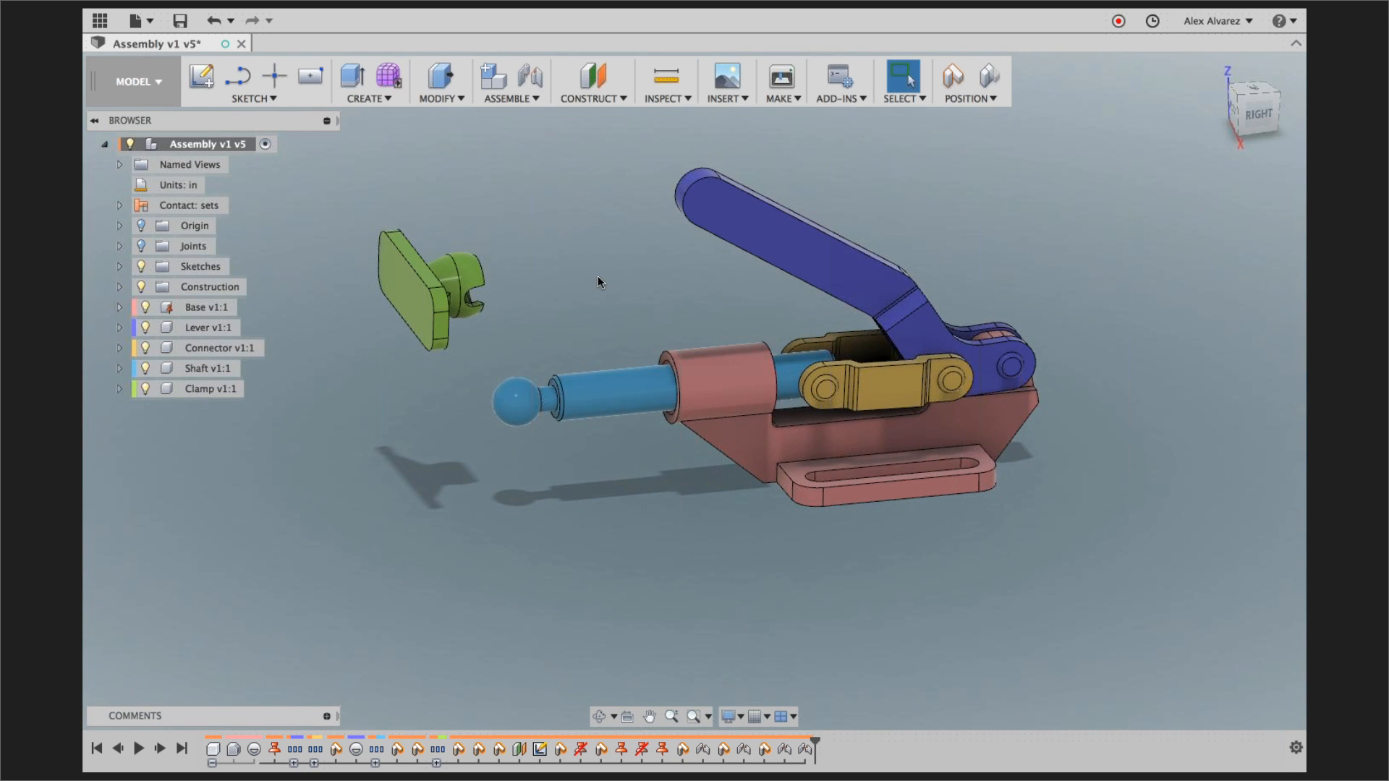
pyautogui.keyDown('shift'); pyautogui.moveTo(598, 277); pyautogui.dragTo(598, 244, button='middle'); pyautogui.keyUp('shift')
pyautogui.press('j')
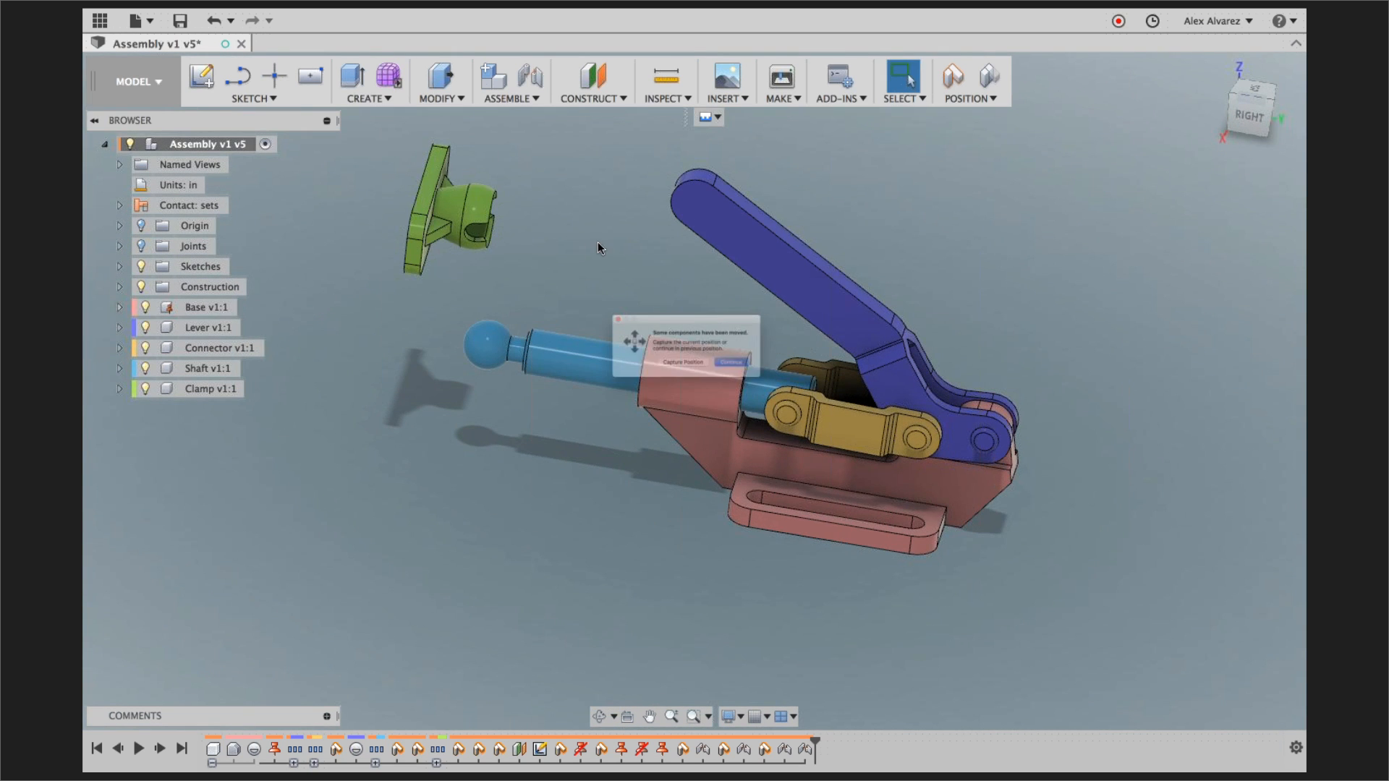
pyautogui.press('Return')
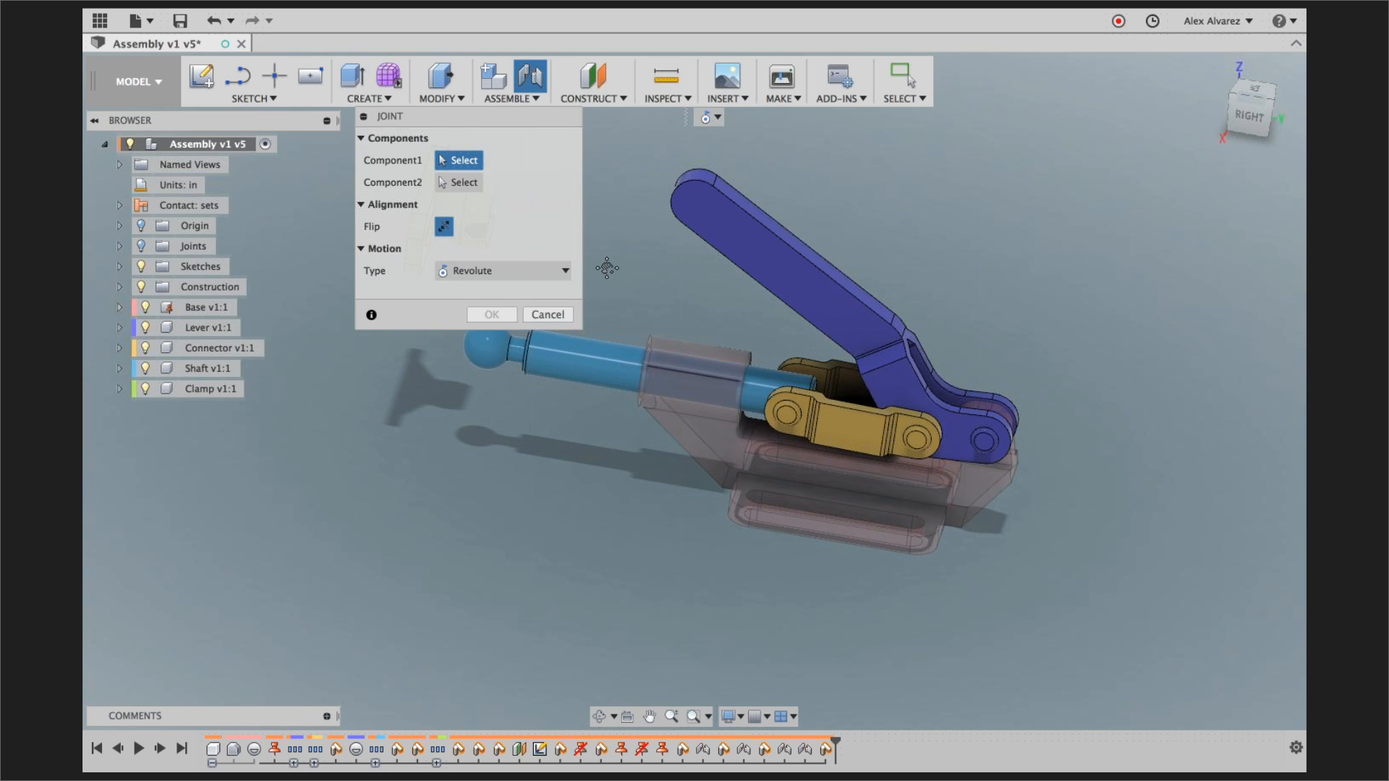
pyautogui.moveTo(729, 298); pyautogui.dragTo(794, 324, button='middle')
pyautogui.scroll(5, 767, 318)
pyautogui.click(599, 194)
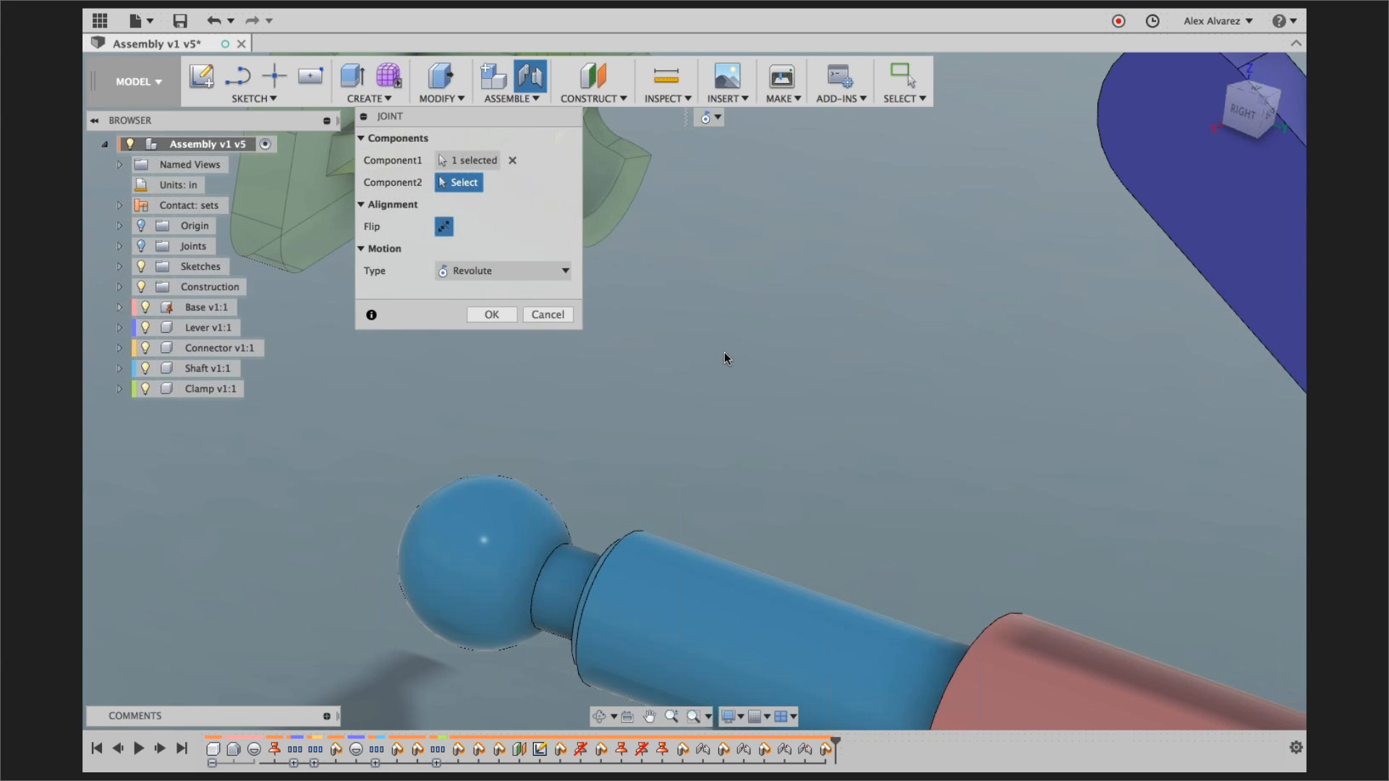
# - Set the second location at the centre of the Shaft's ball end and create the joint with Ball motion
pyautogui.scroll(-3, 724, 351)
pyautogui.scroll(-3, 719, 374)
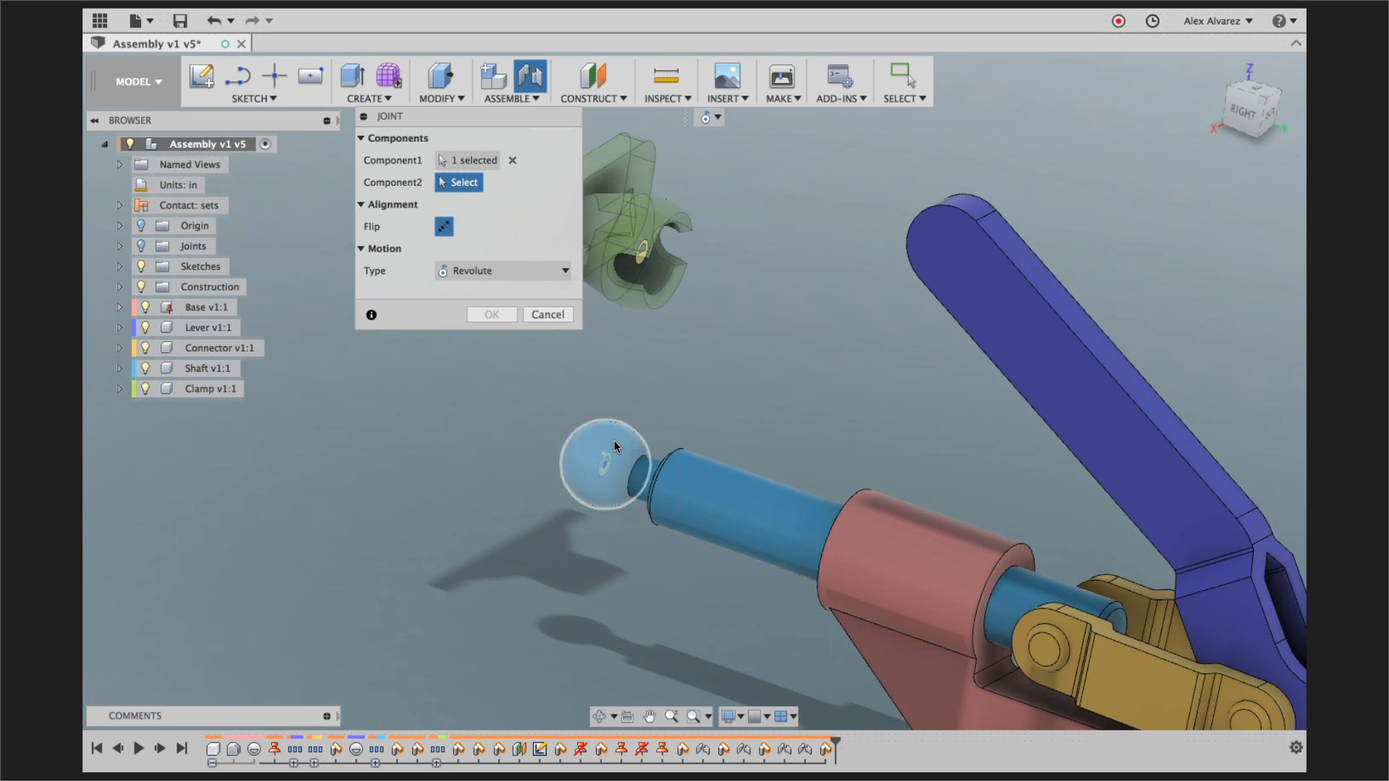
pyautogui.click(613, 440)
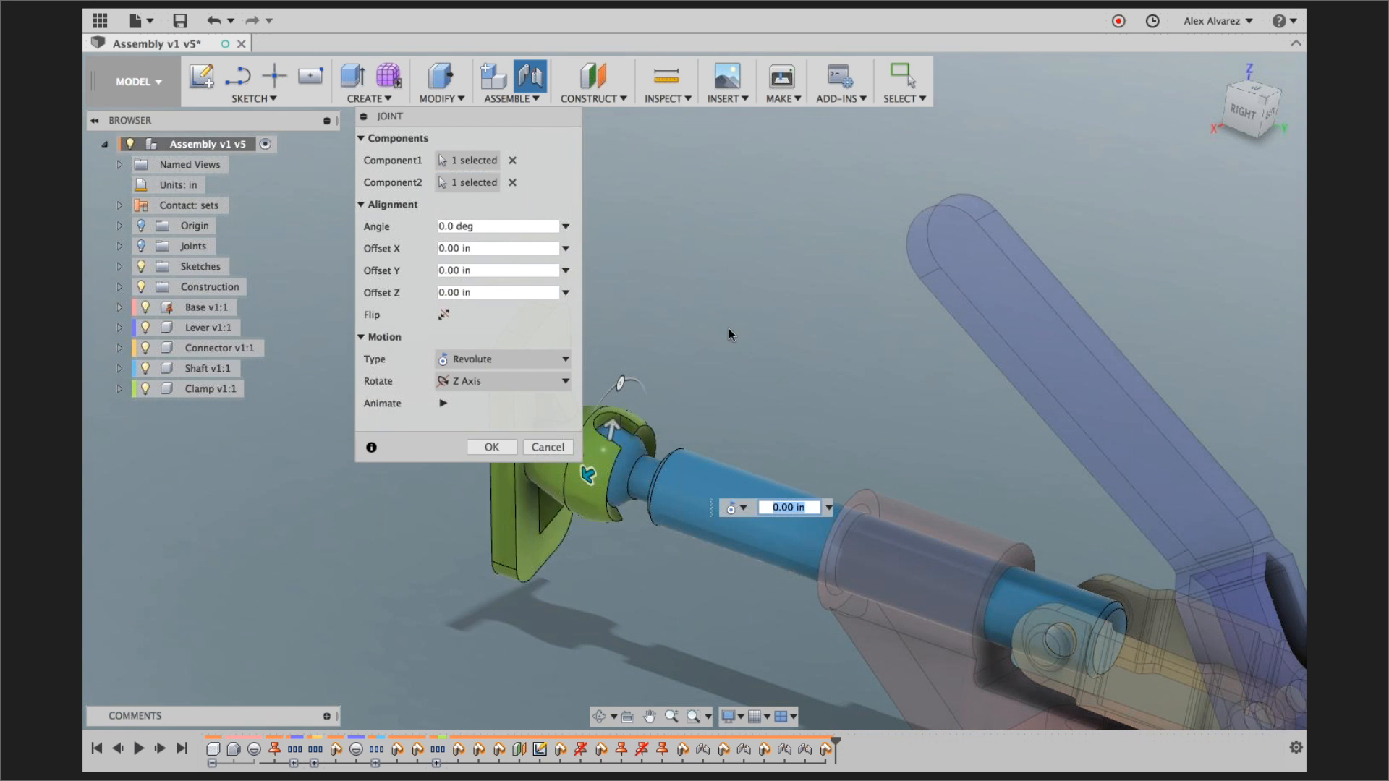
pyautogui.click(506, 359)
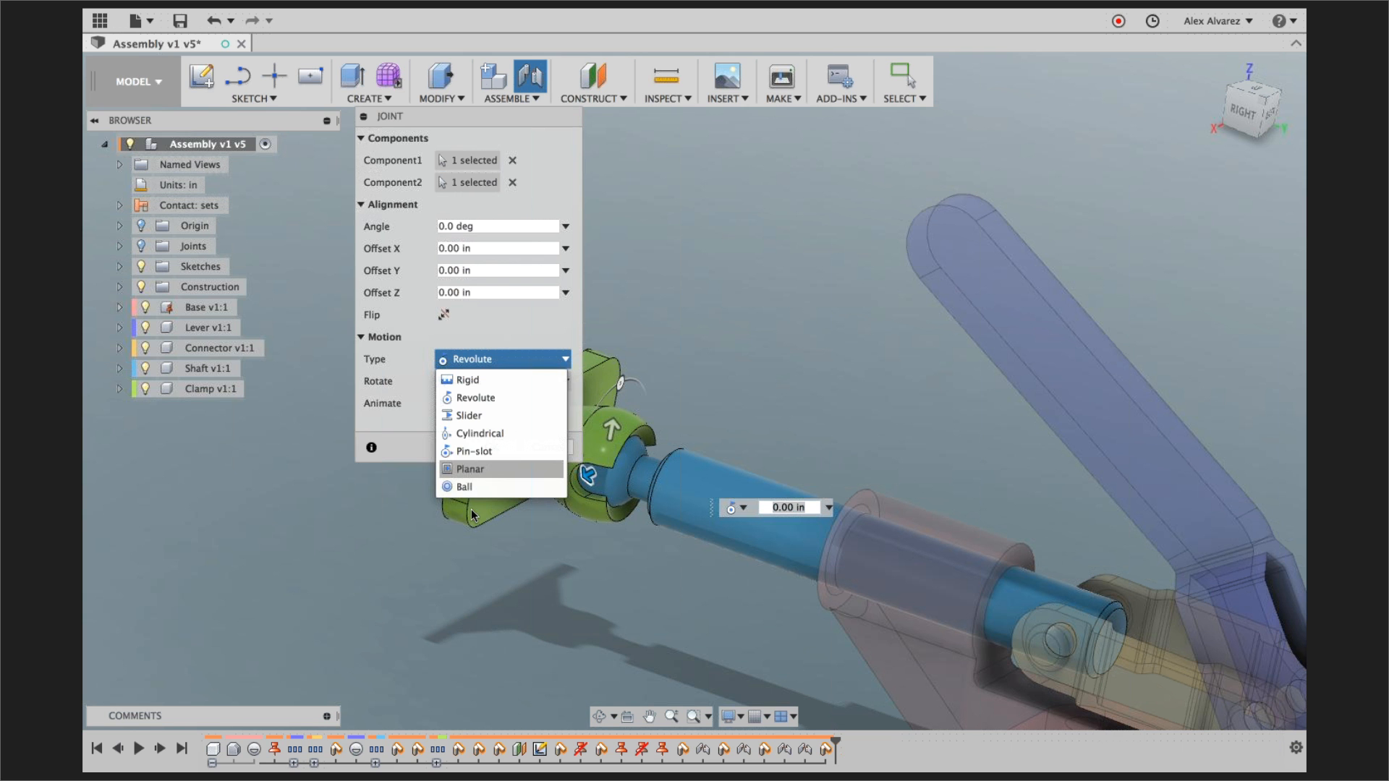
pyautogui.click(470, 488)
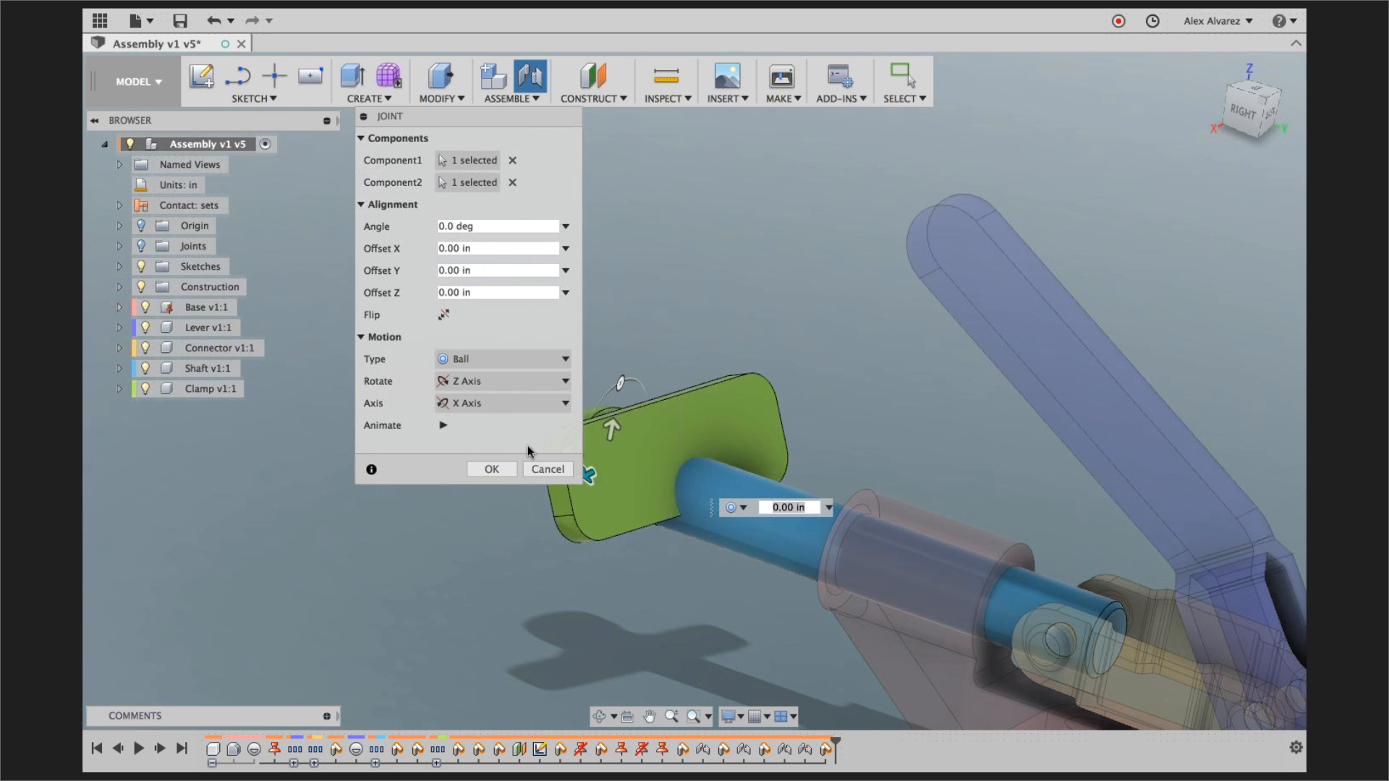
pyautogui.click(492, 467)
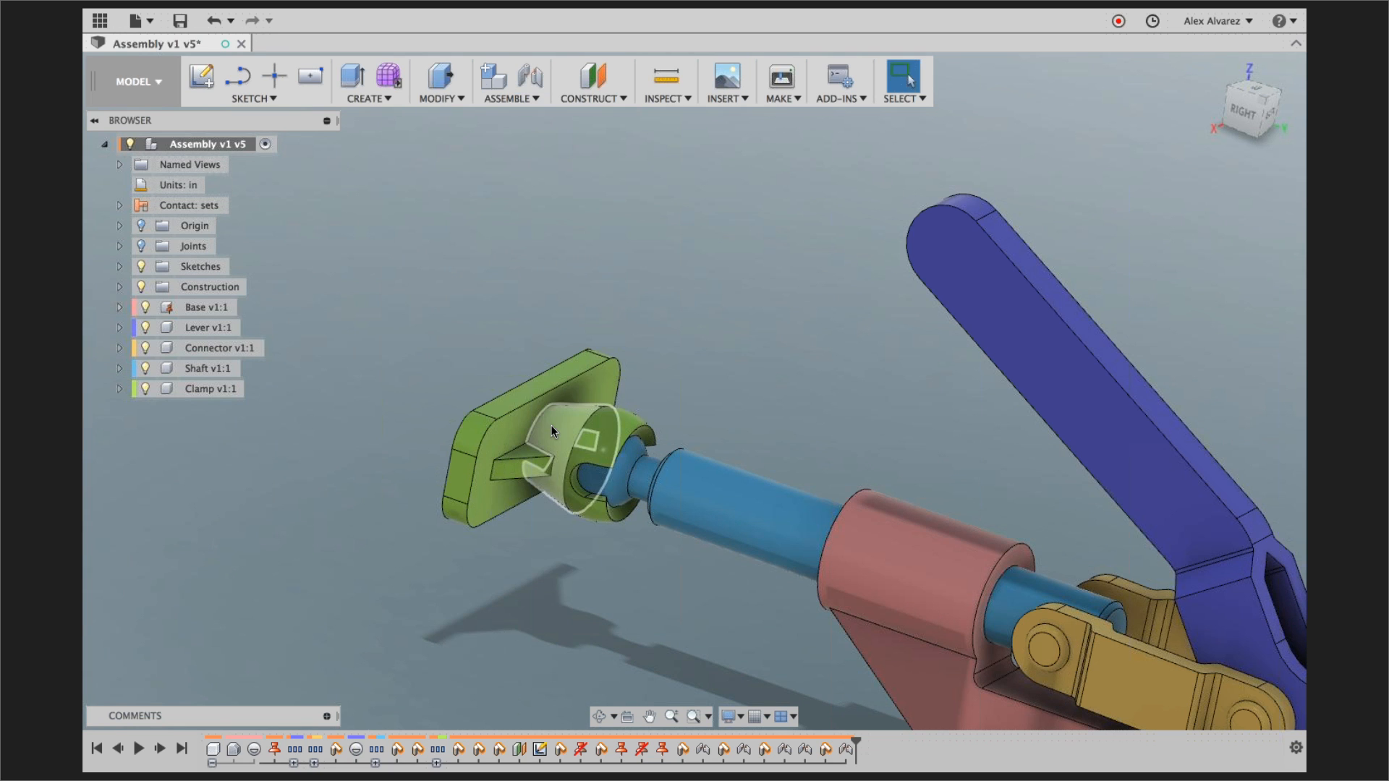
# - Swivel the Clamp on the Shaft's ball end to test its movement
pyautogui.moveTo(550, 424); pyautogui.dragTo(586, 434)
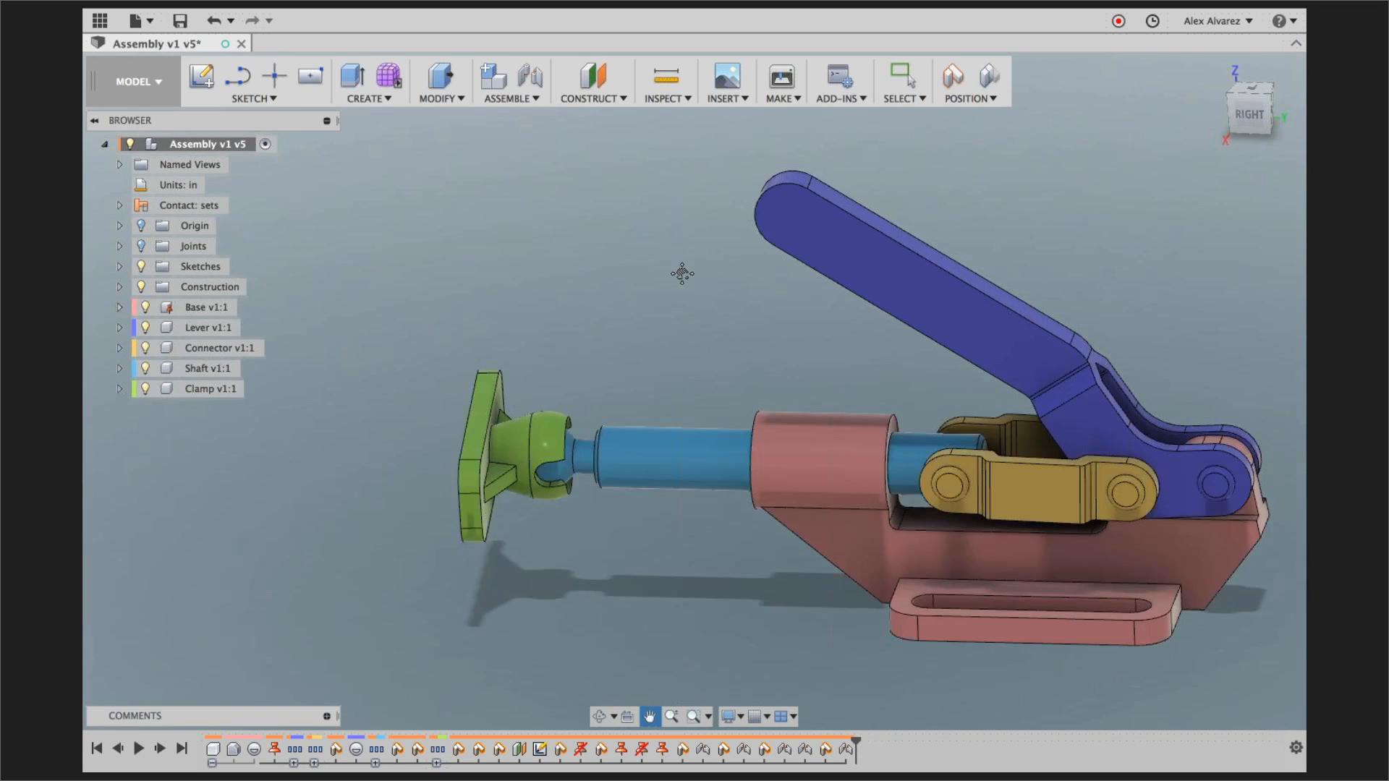
pyautogui.moveTo(682, 274); pyautogui.dragTo(624, 248)
pyautogui.press('Escape')
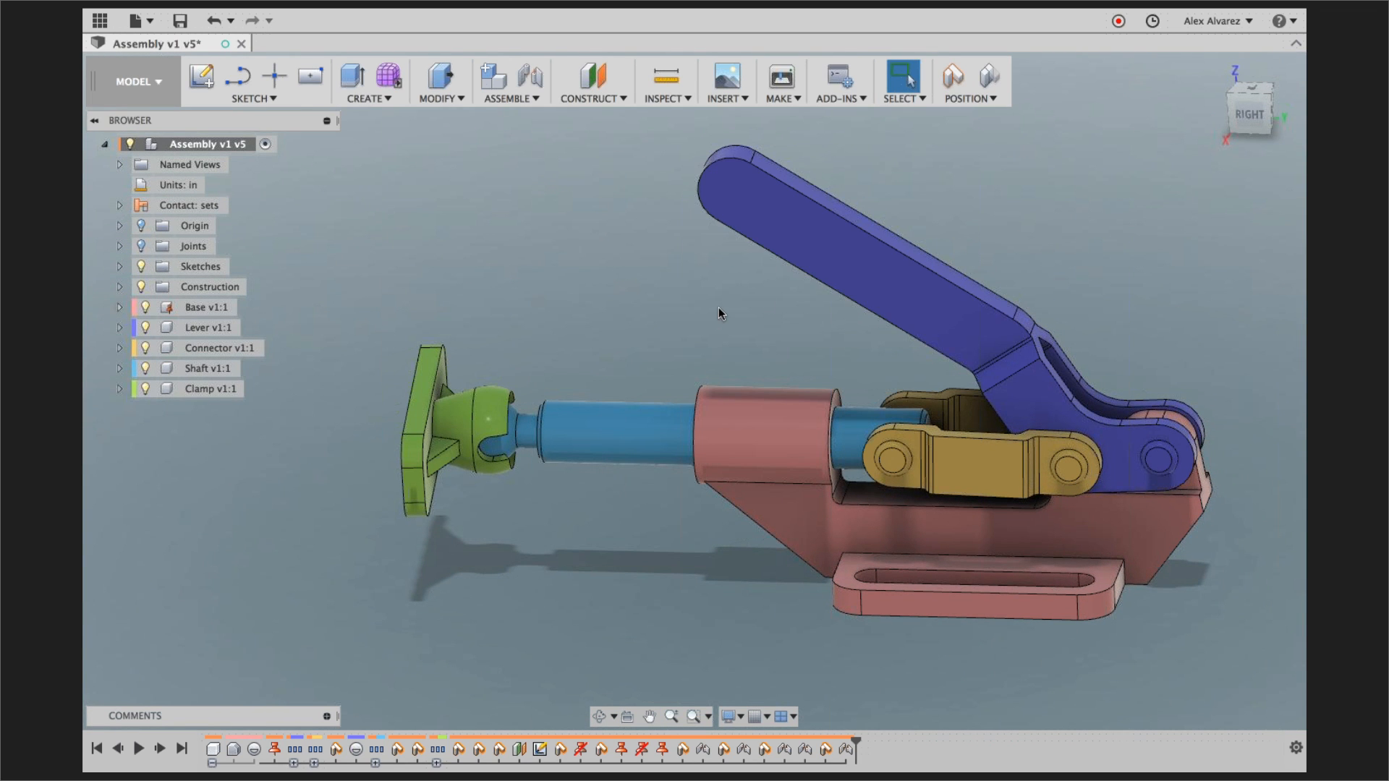
pyautogui.moveTo(718, 307)
pyautogui.keyDown('shift'); pyautogui.mouseDown(button='middle')
pyautogui.moveTo(688, 292)
pyautogui.moveTo(735, 292)
pyautogui.moveTo(714, 293)
pyautogui.moveTo(728, 319)
pyautogui.moveTo(716, 307)
pyautogui.mouseUp(button='middle'); pyautogui.keyUp('shift')
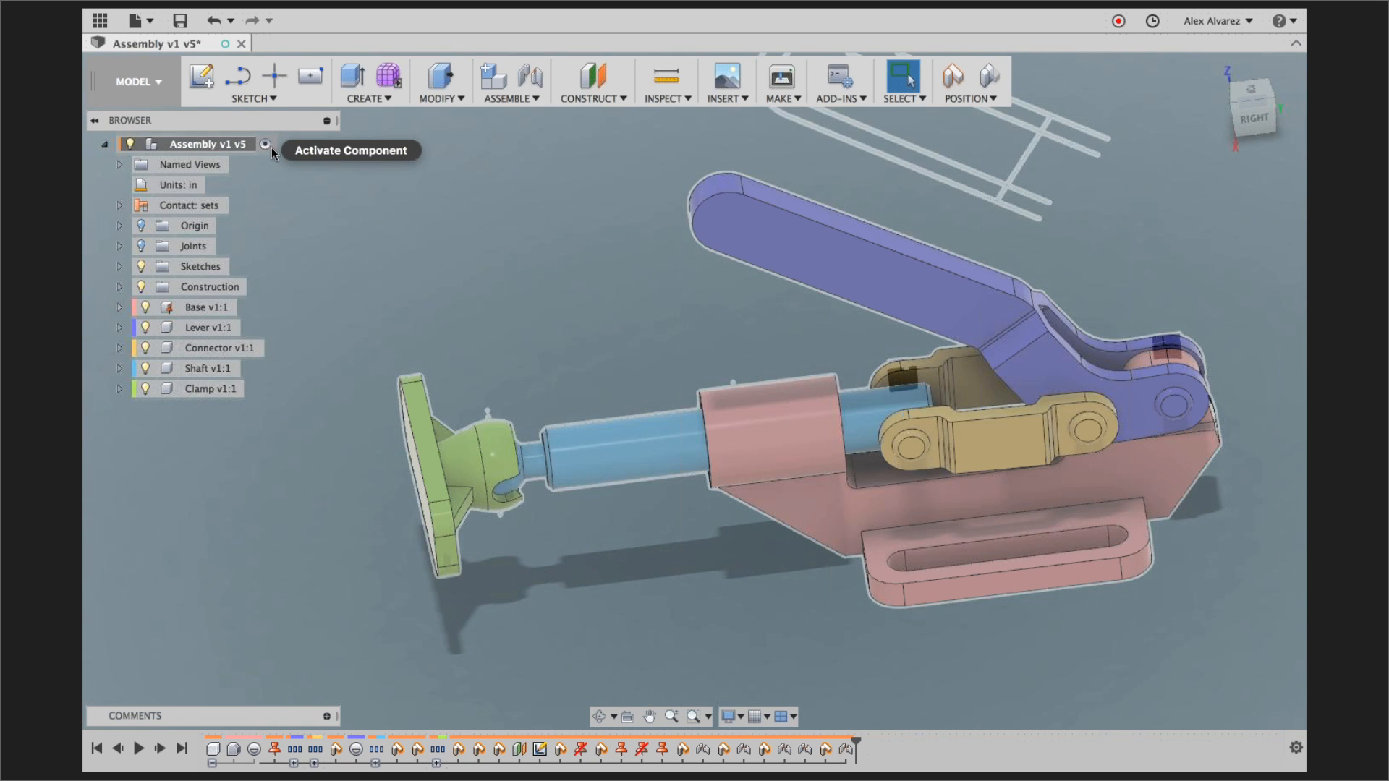
pyautogui.keyDown('shift'); pyautogui.moveTo(623, 282); pyautogui.dragTo(580, 251, button='middle'); pyautogui.keyUp('shift')
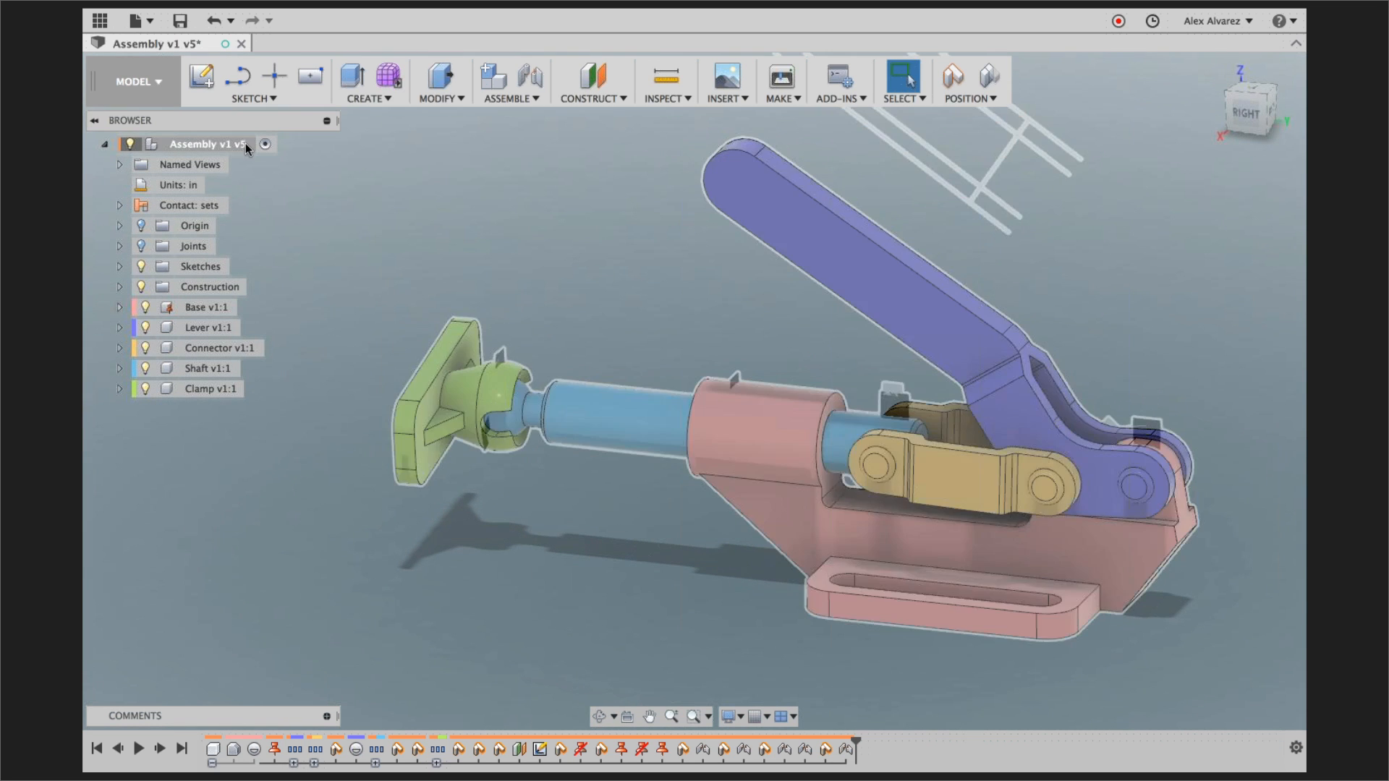
pyautogui.rightClick(245, 142)
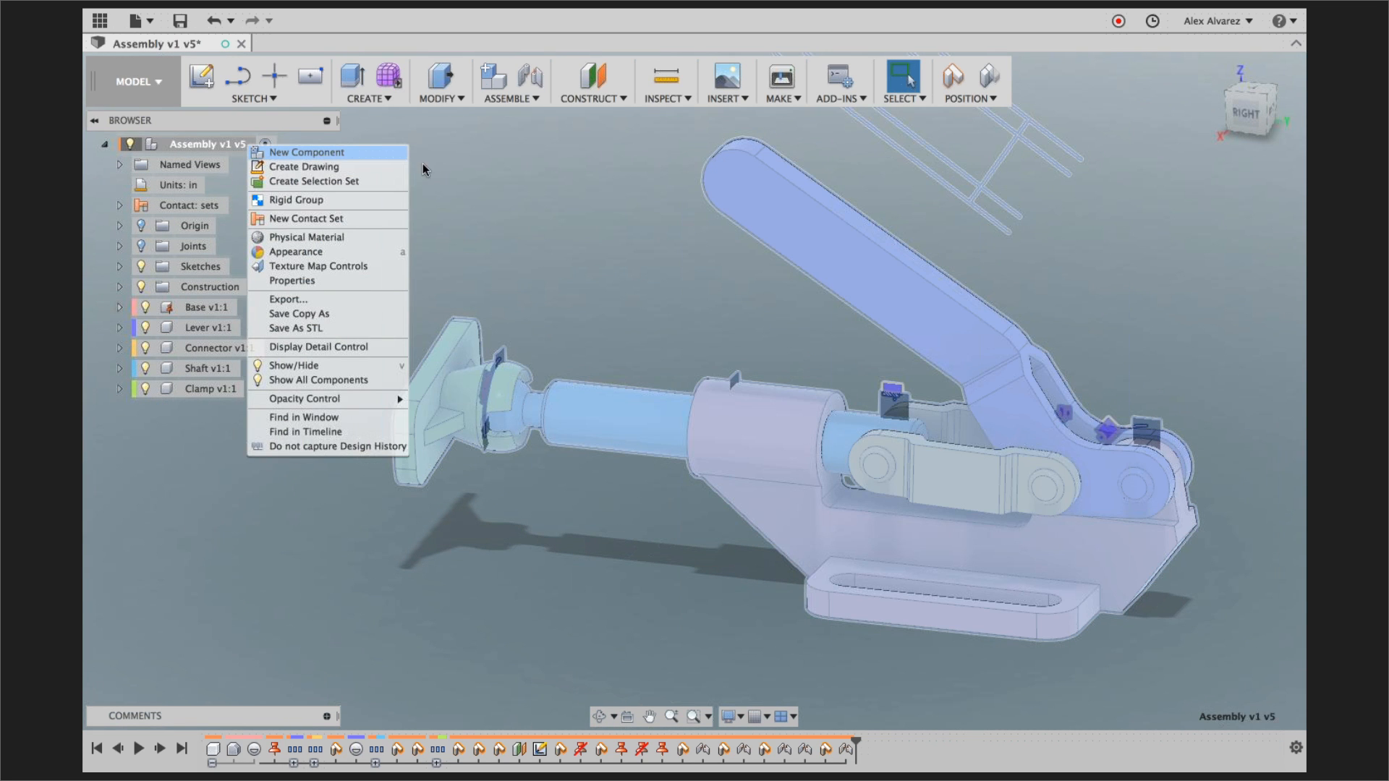
pyautogui.click(523, 182)
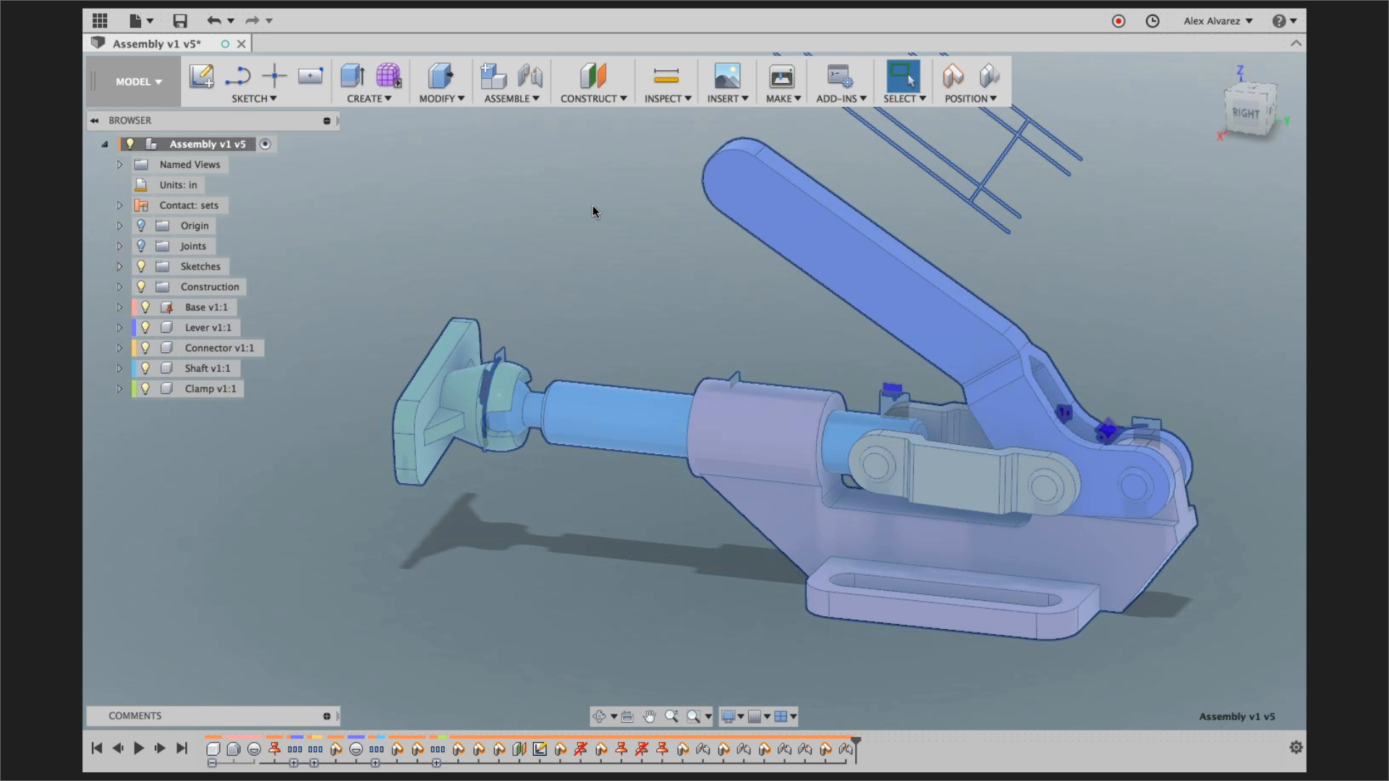
pyautogui.keyDown('shift'); pyautogui.moveTo(593, 209); pyautogui.dragTo(634, 215, button='middle'); pyautogui.keyUp('shift')
pyautogui.press('Escape')
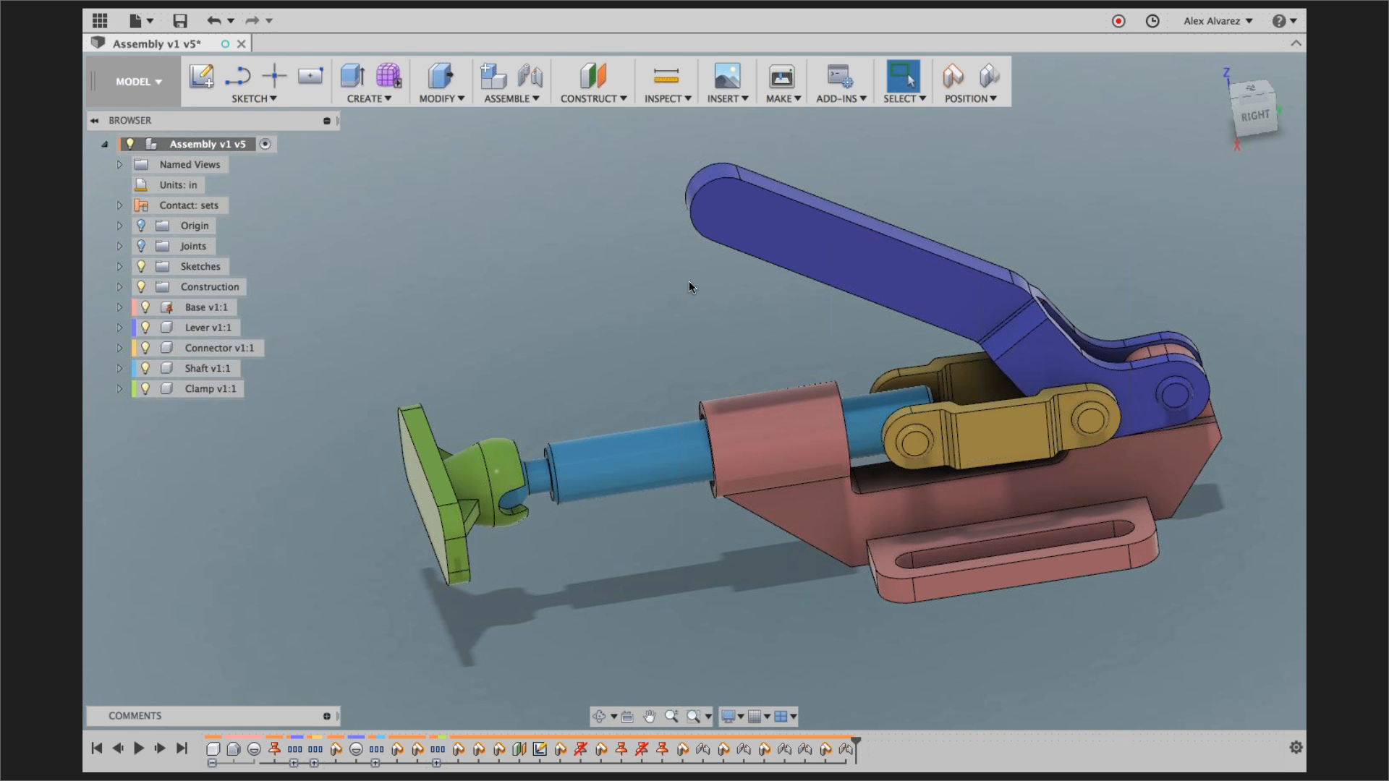
# - Turn off component colour cycling so the parts show their material appearances
pyautogui.click(673, 99)
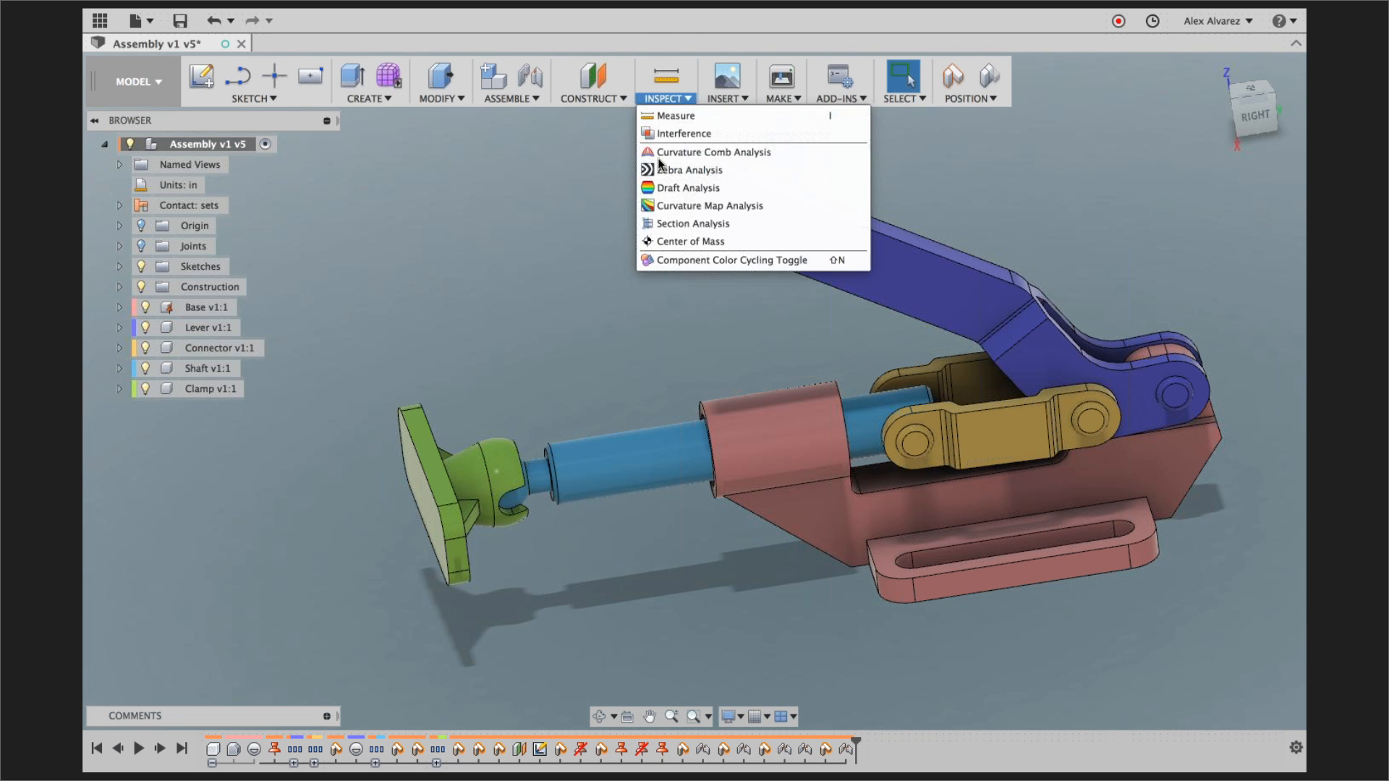
pyautogui.click(693, 256)
pyautogui.keyDown('shift'); pyautogui.moveTo(672, 264); pyautogui.dragTo(670, 263, button='middle'); pyautogui.keyUp('shift')
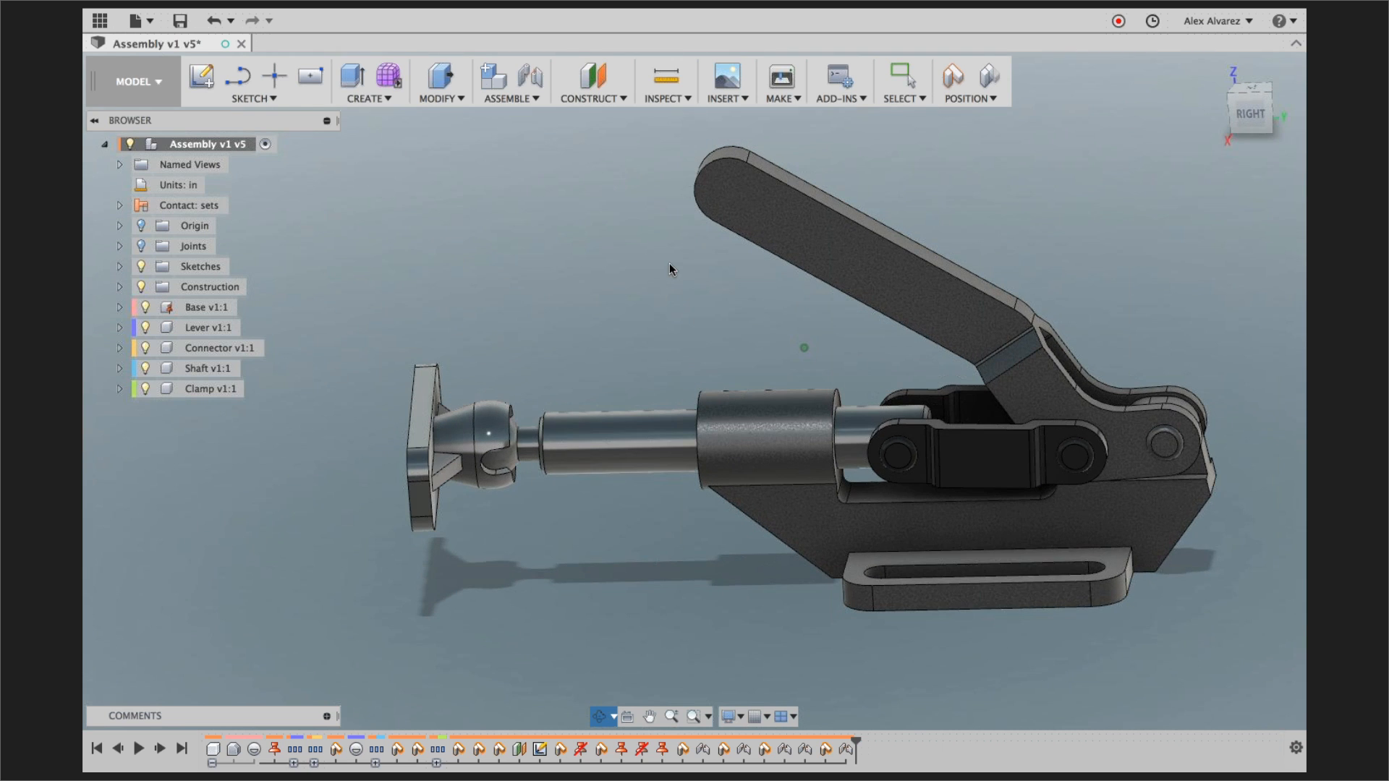
# - Capture the current component positions and start a sketch on the flat side face of the Lever's handle
pyautogui.click(287, 98)
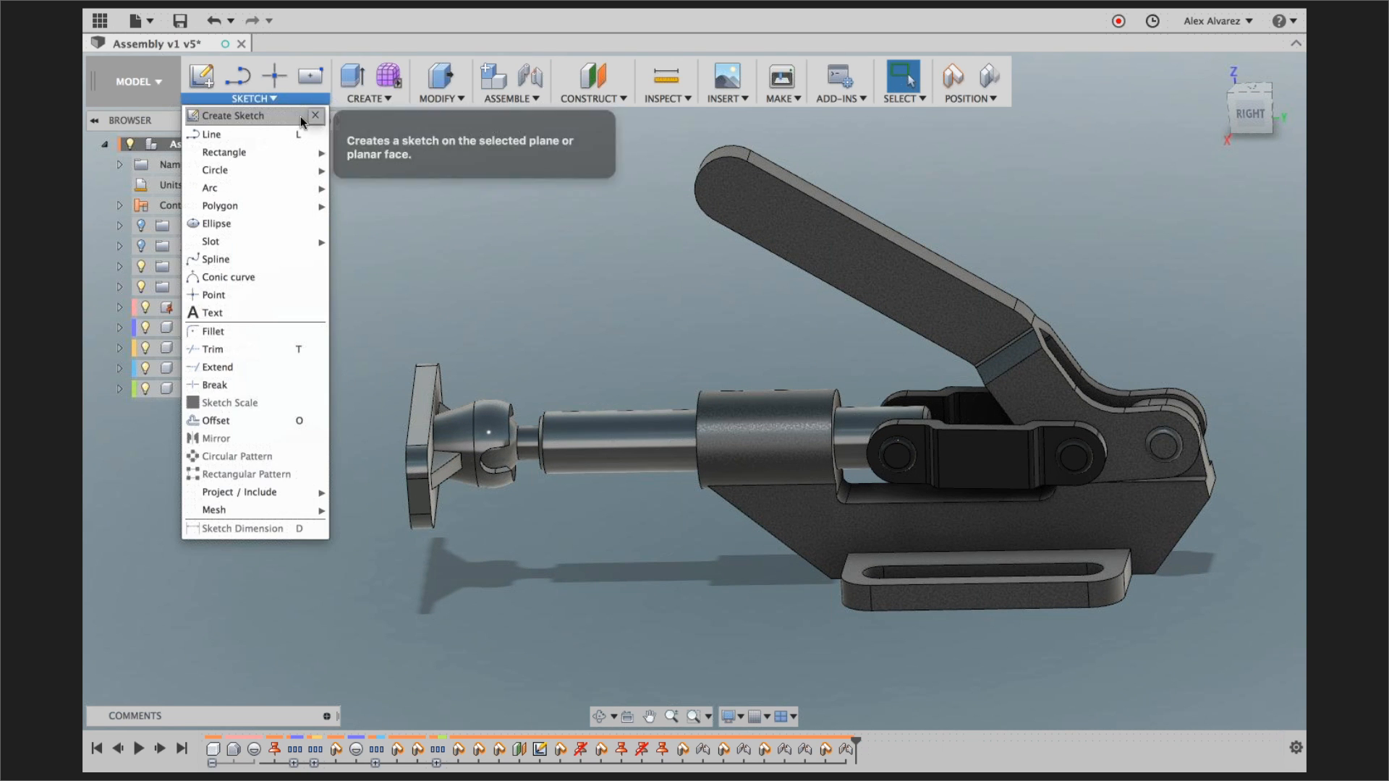
pyautogui.click(617, 193)
pyautogui.press('m')
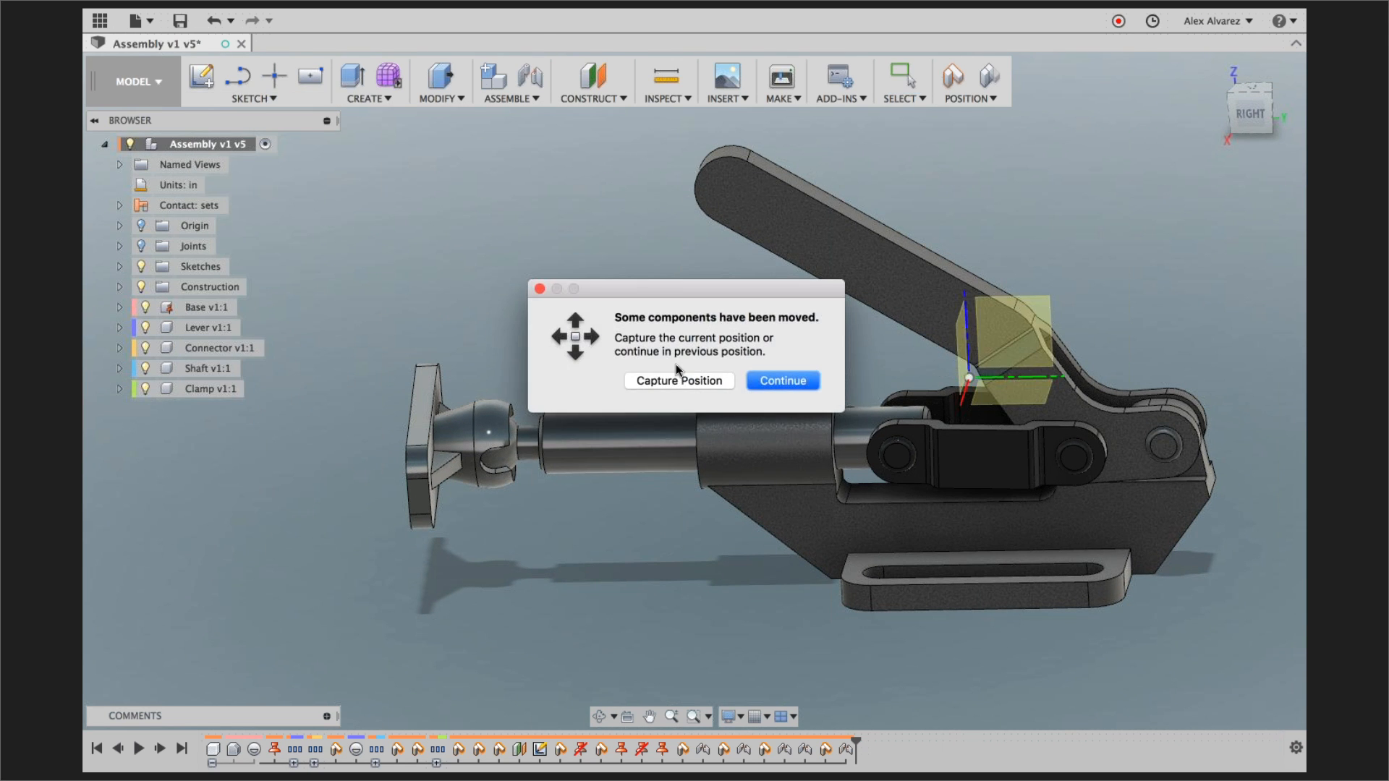
pyautogui.click(683, 380)
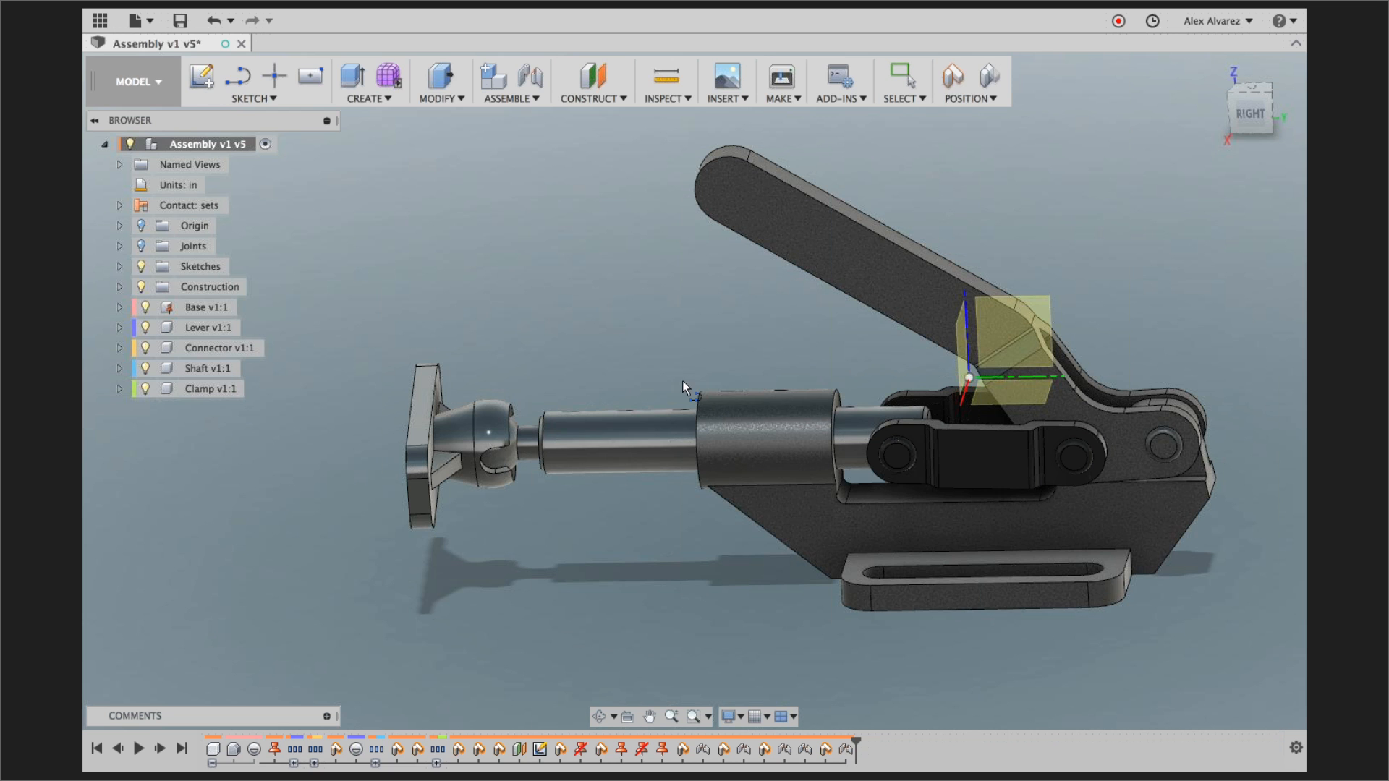
pyautogui.click(780, 233)
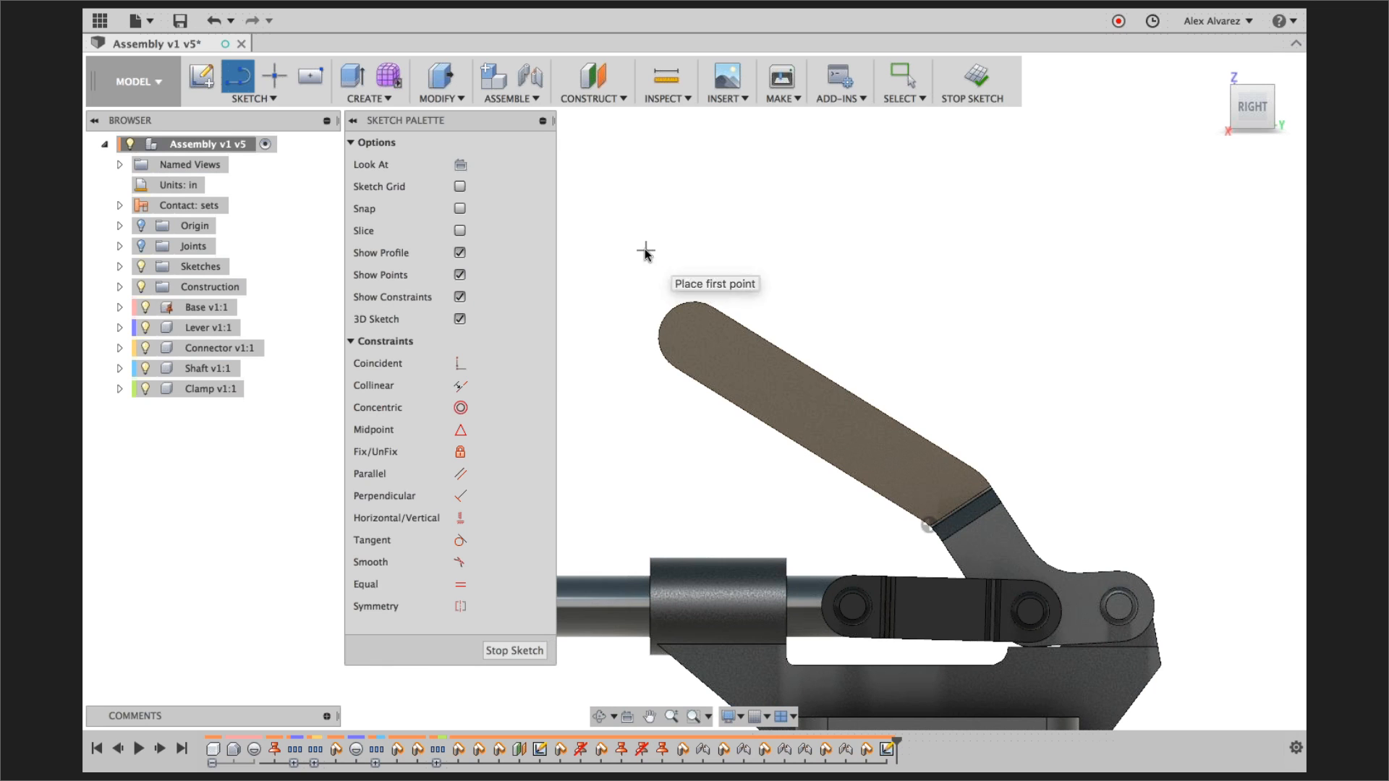
# - Offset the chained outline of the Lever's handle face outward by 0.1 in
pyautogui.press('o')
pyautogui.click(748, 328)
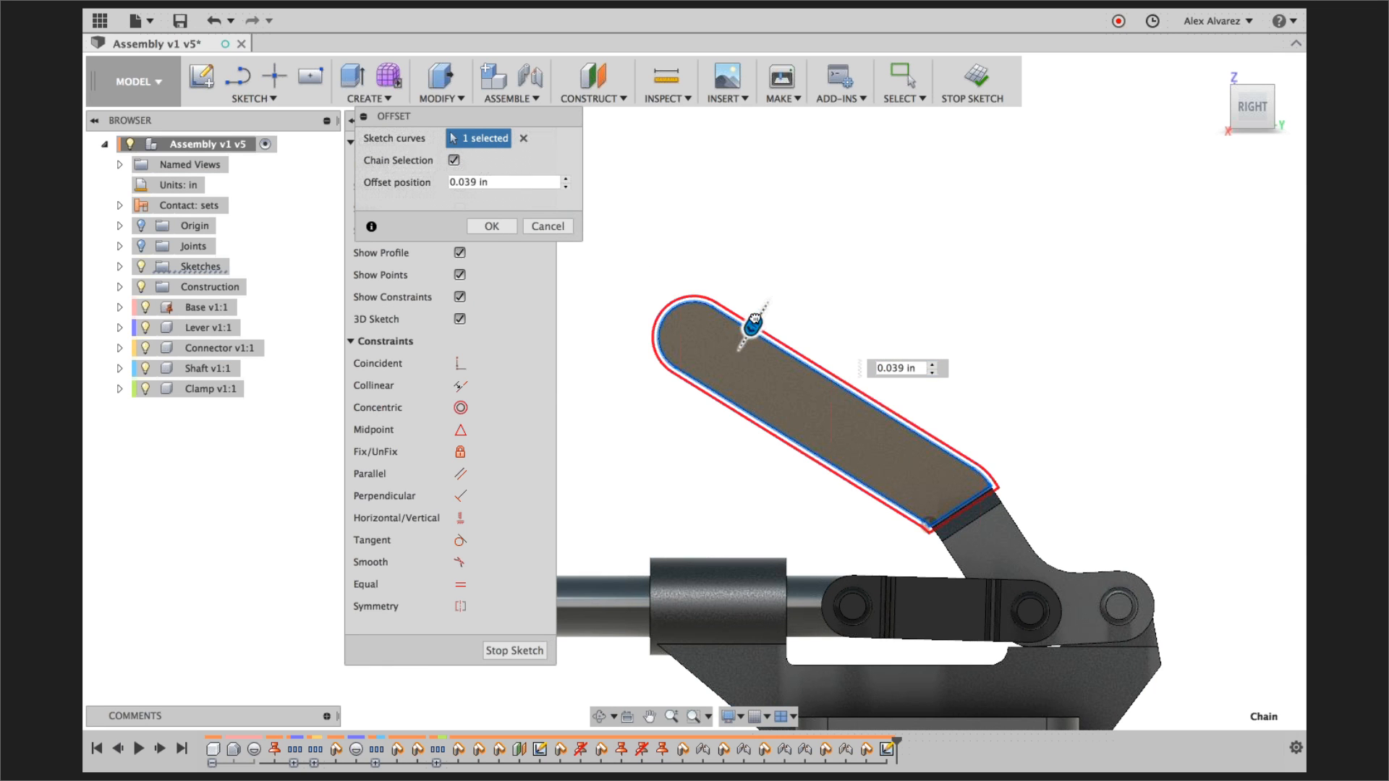
pyautogui.moveTo(755, 326); pyautogui.dragTo(758, 319)
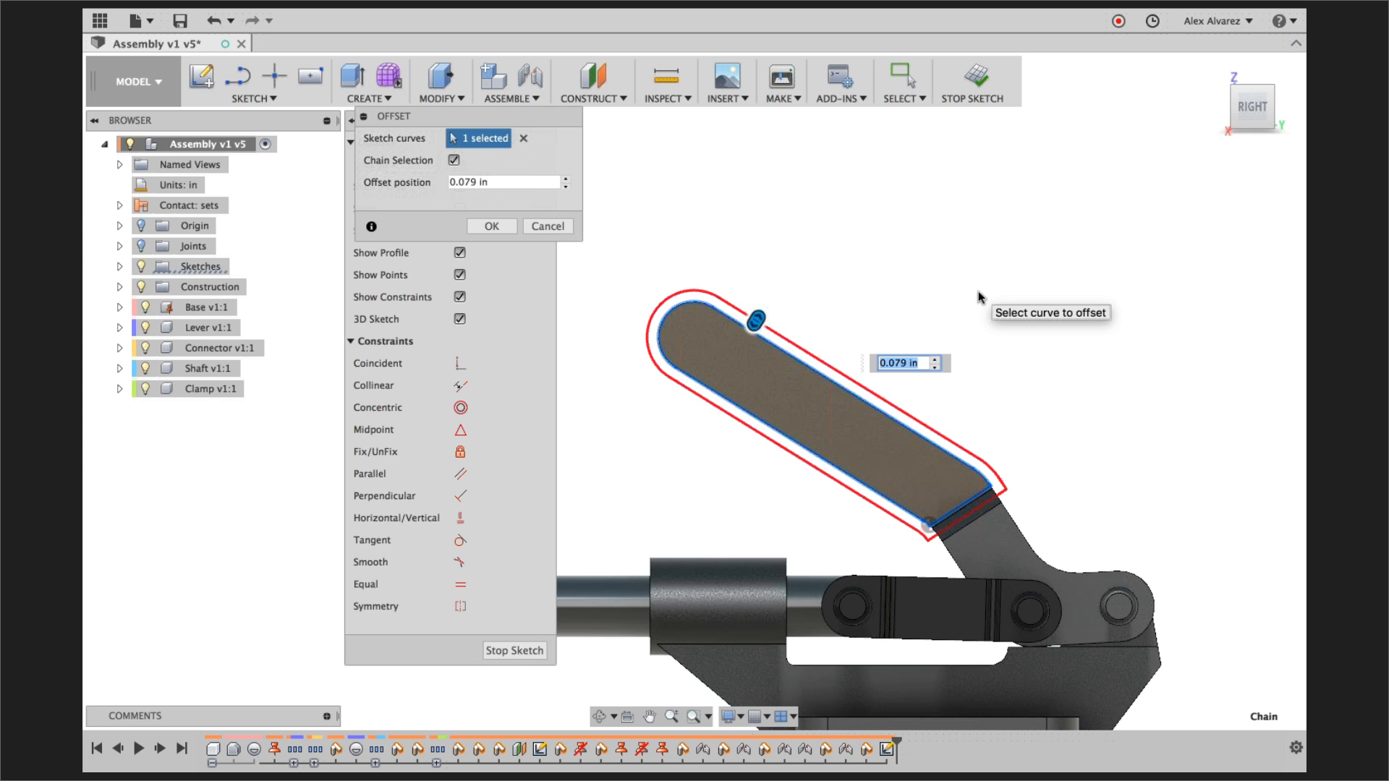
pyautogui.write('.1')
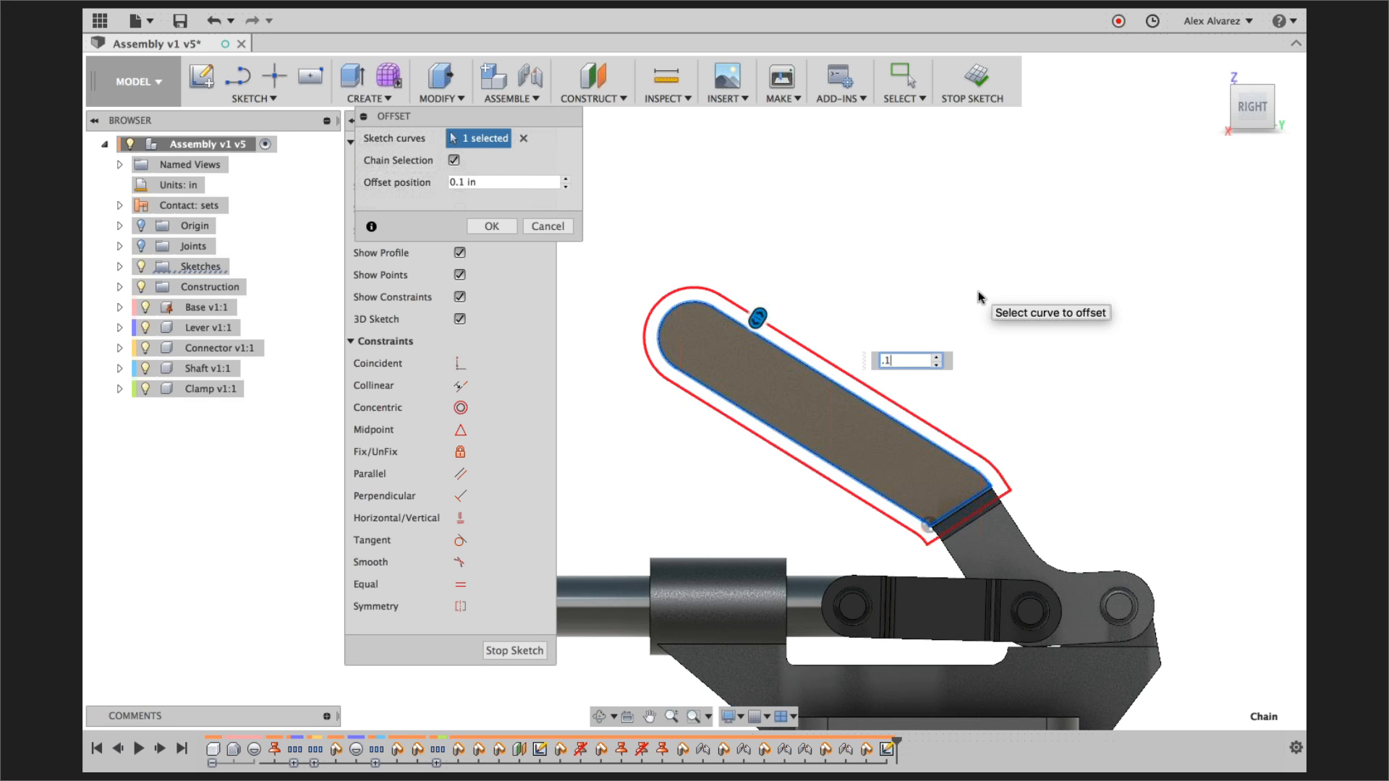
pyautogui.press('Return')
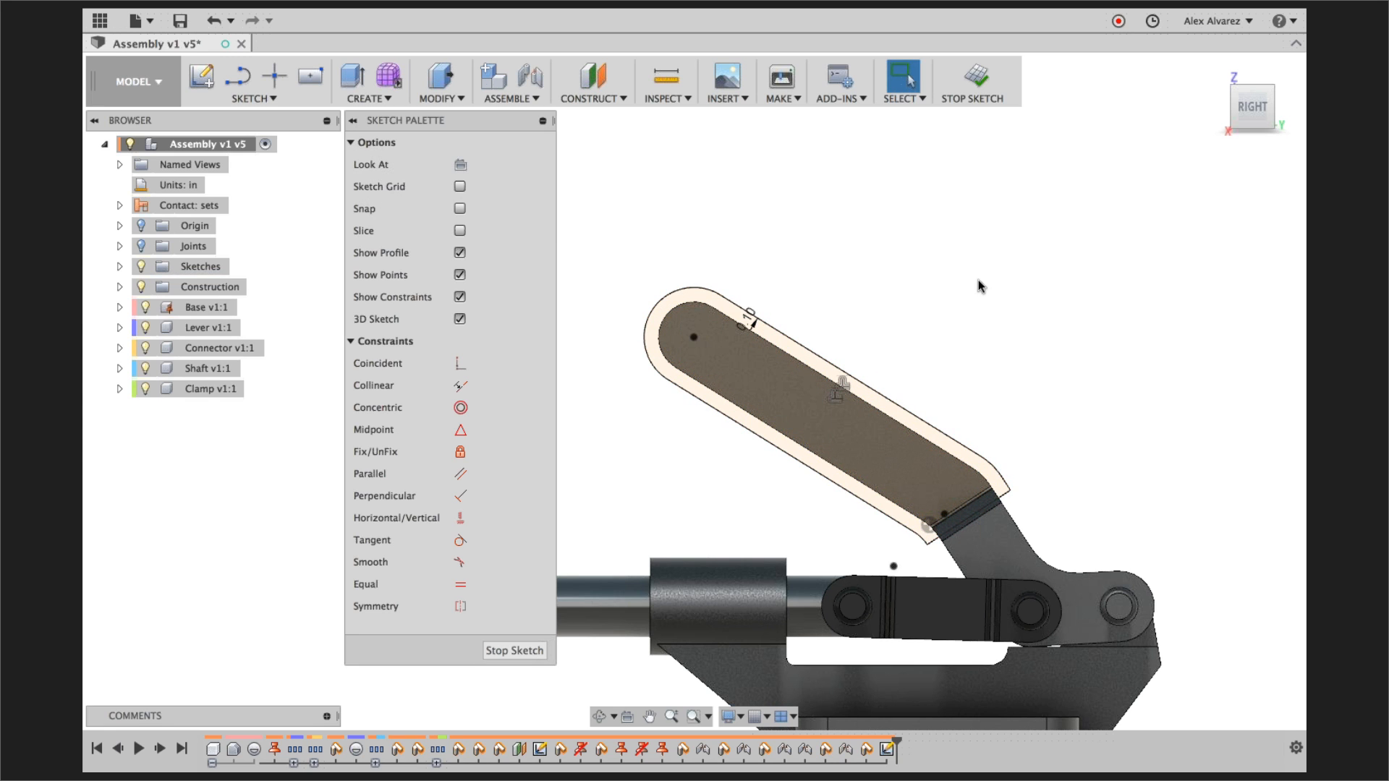
# - Sketch a straight line across the handle outline, between its two long edges, just before the Lever's bend
pyautogui.press('l')
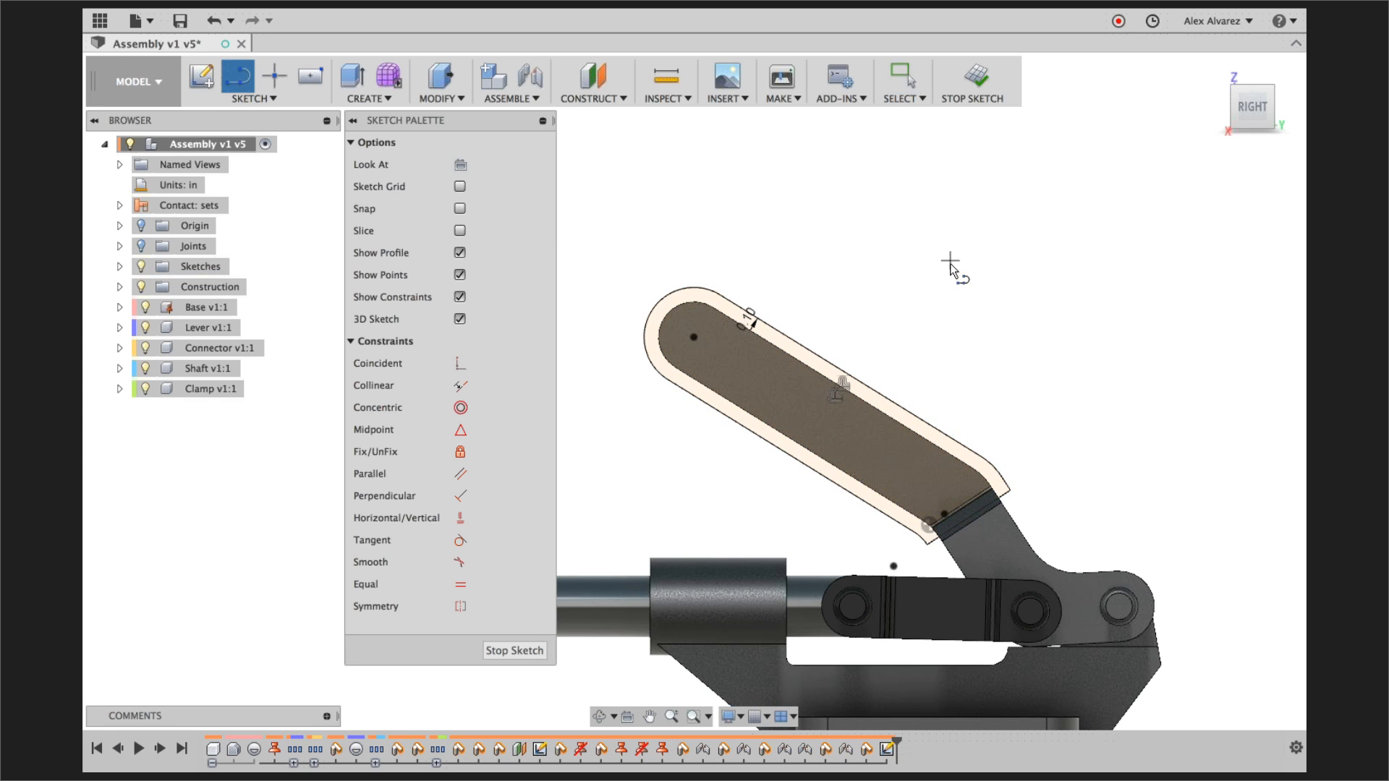
pyautogui.click(891, 520)
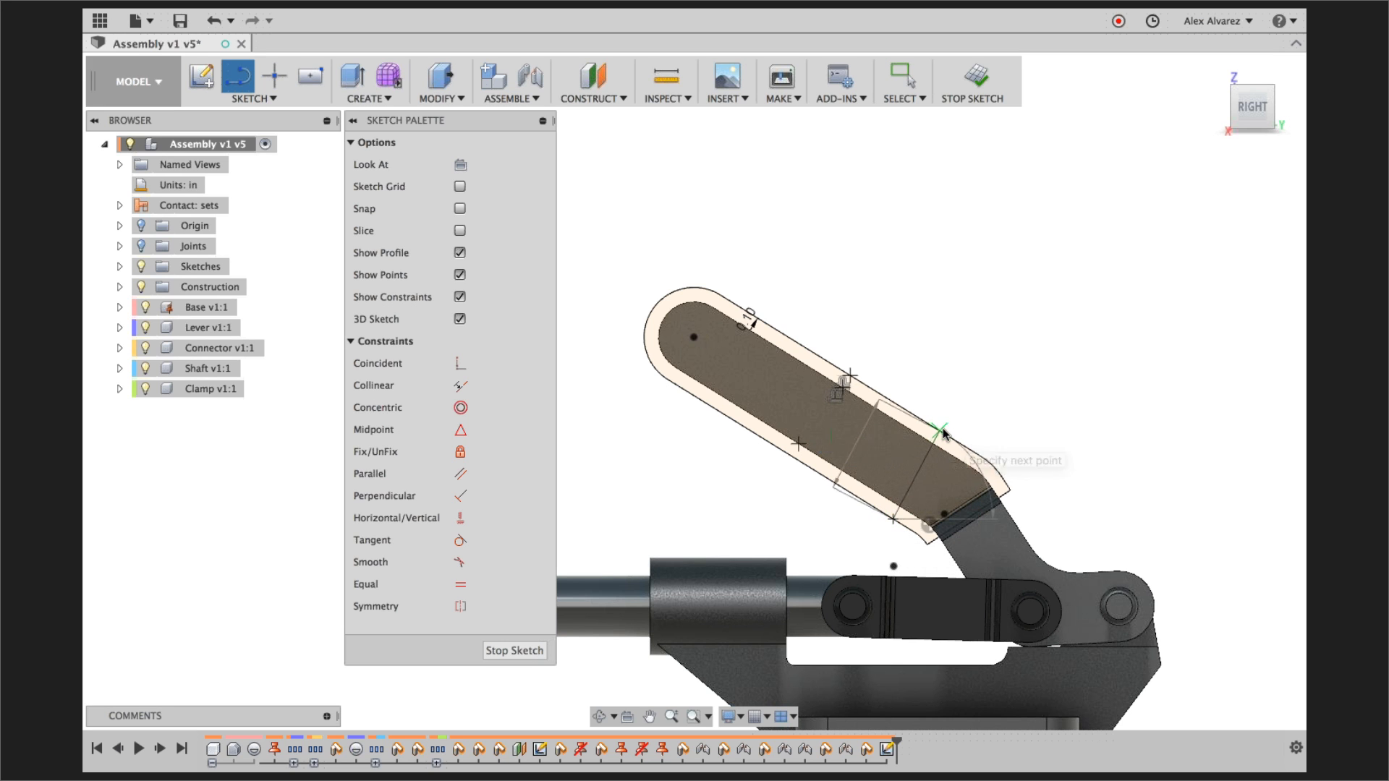
pyautogui.doubleClick(940, 431)
pyautogui.press('Escape')
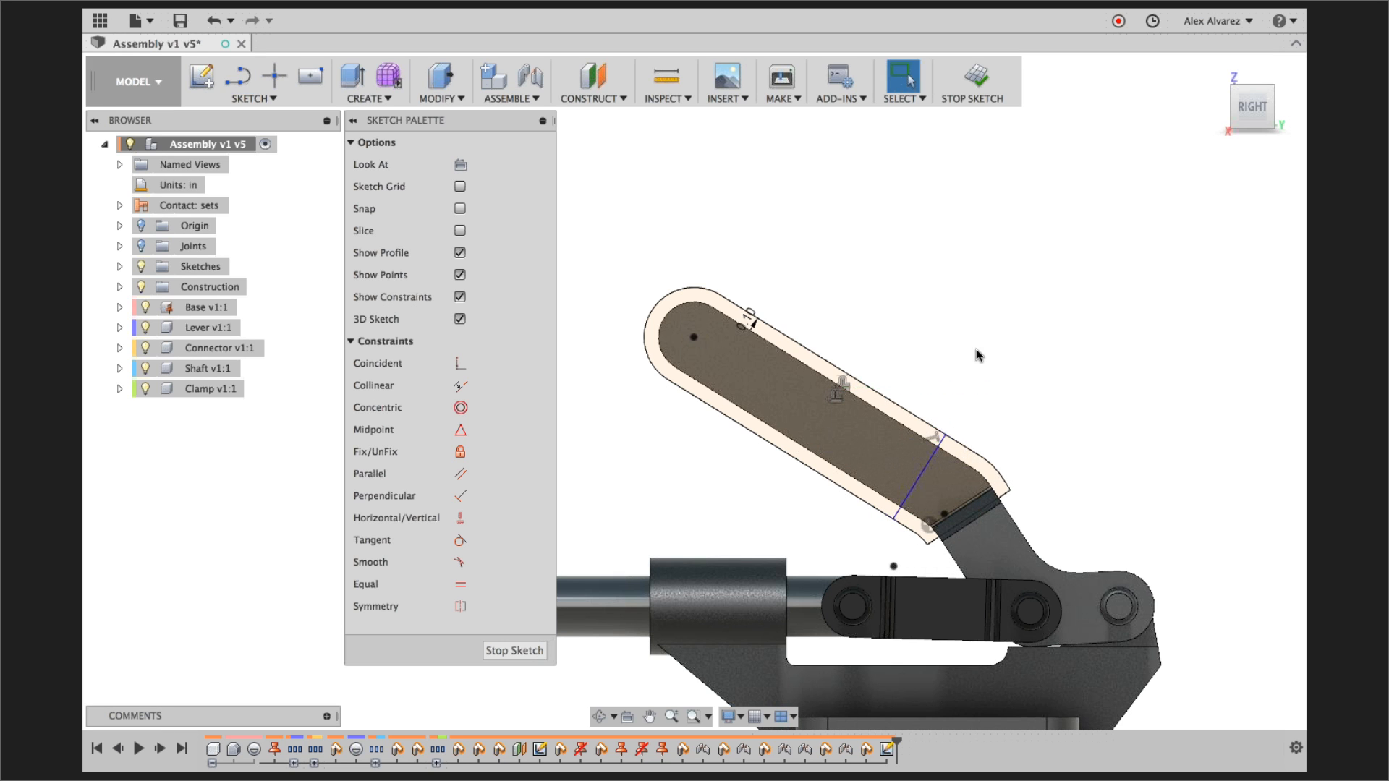
# - Set up an extrusion of the handle-face profile and its surrounding offset band, starting from an offset plane at 0.1 in
pyautogui.scroll(-5, 970, 340)
pyautogui.keyDown('shift'); pyautogui.moveTo(961, 324); pyautogui.dragTo(990, 303, button='middle'); pyautogui.keyUp('shift')
pyautogui.press('e')
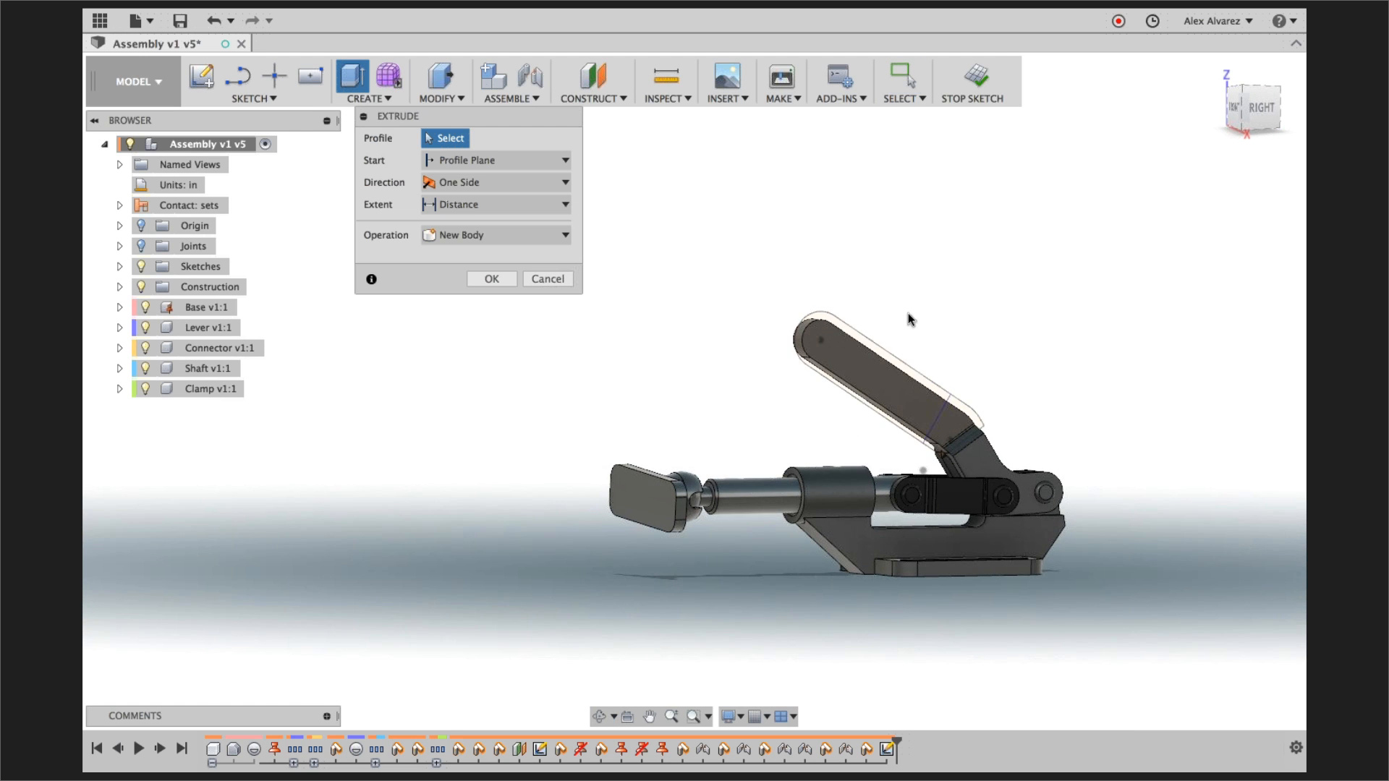
pyautogui.scroll(6, 853, 311)
pyautogui.click(641, 369)
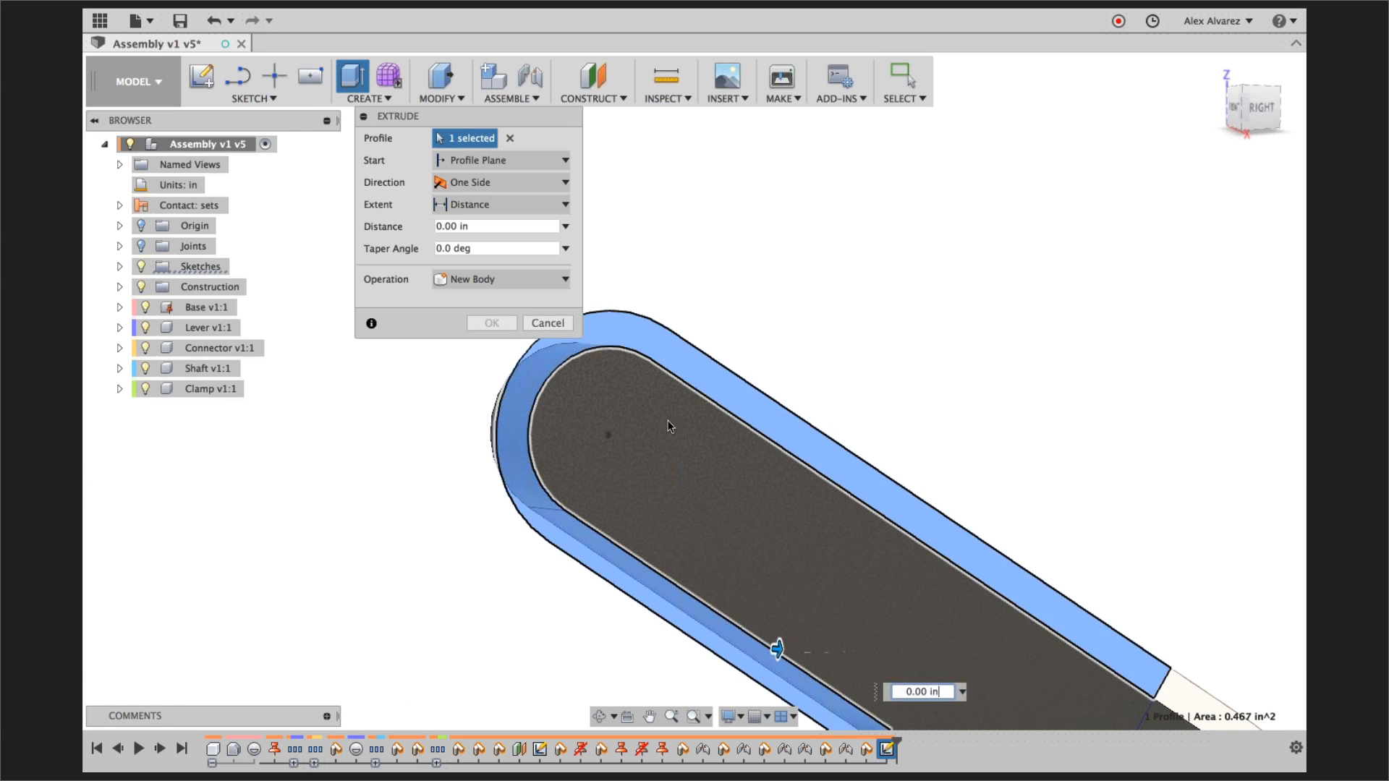
pyautogui.click(655, 431)
pyautogui.scroll(-3, 655, 431)
pyautogui.keyDown('shift'); pyautogui.moveTo(655, 431); pyautogui.dragTo(688, 458, button='middle'); pyautogui.keyUp('shift')
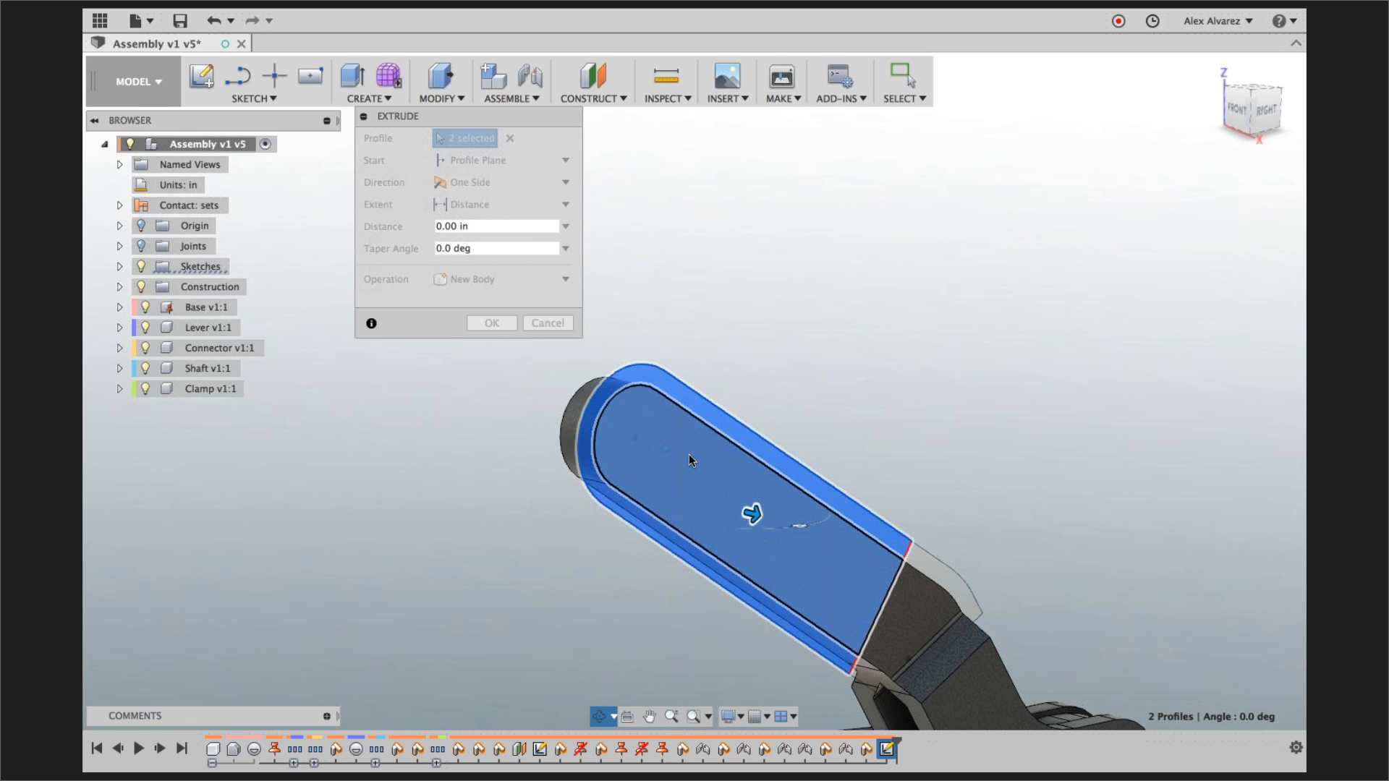
pyautogui.click(507, 159)
pyautogui.click(505, 193)
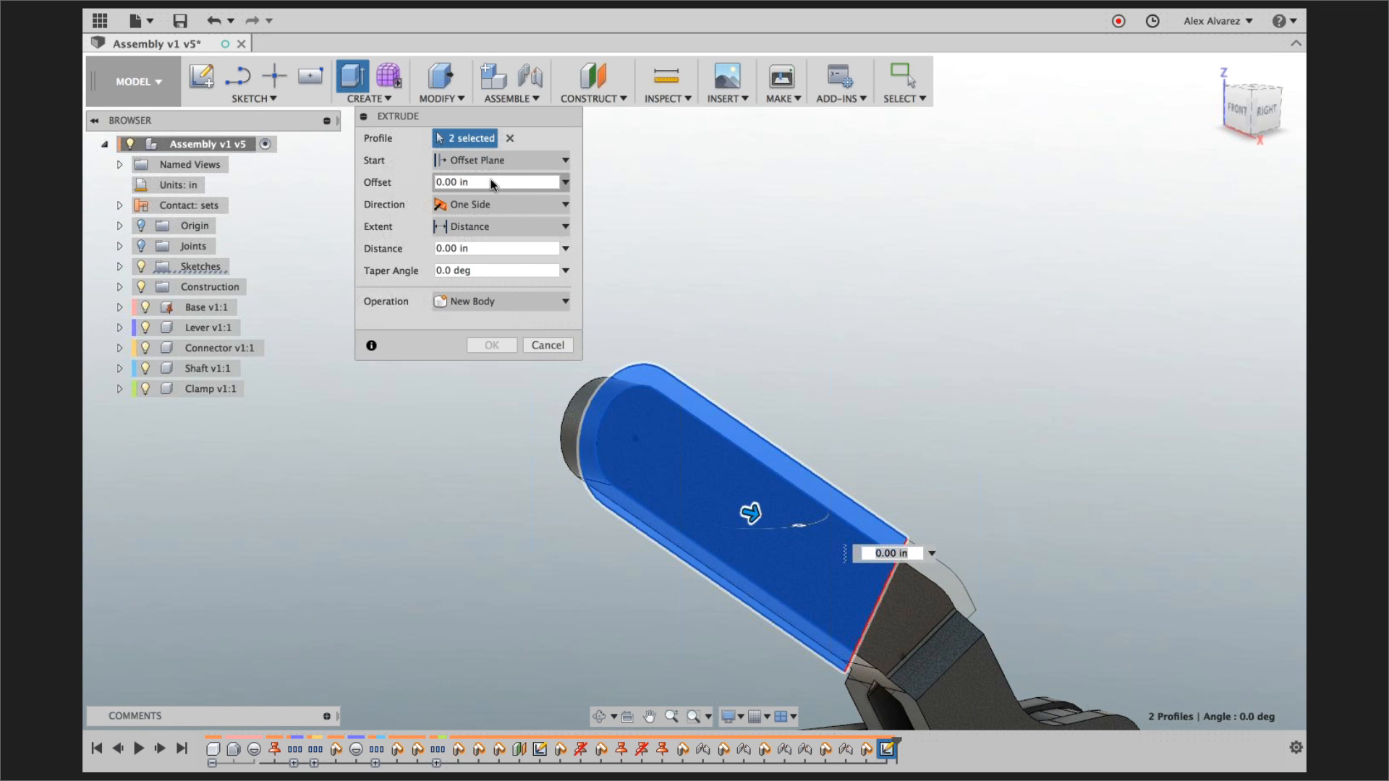
pyautogui.click(491, 180)
pyautogui.write('.1')
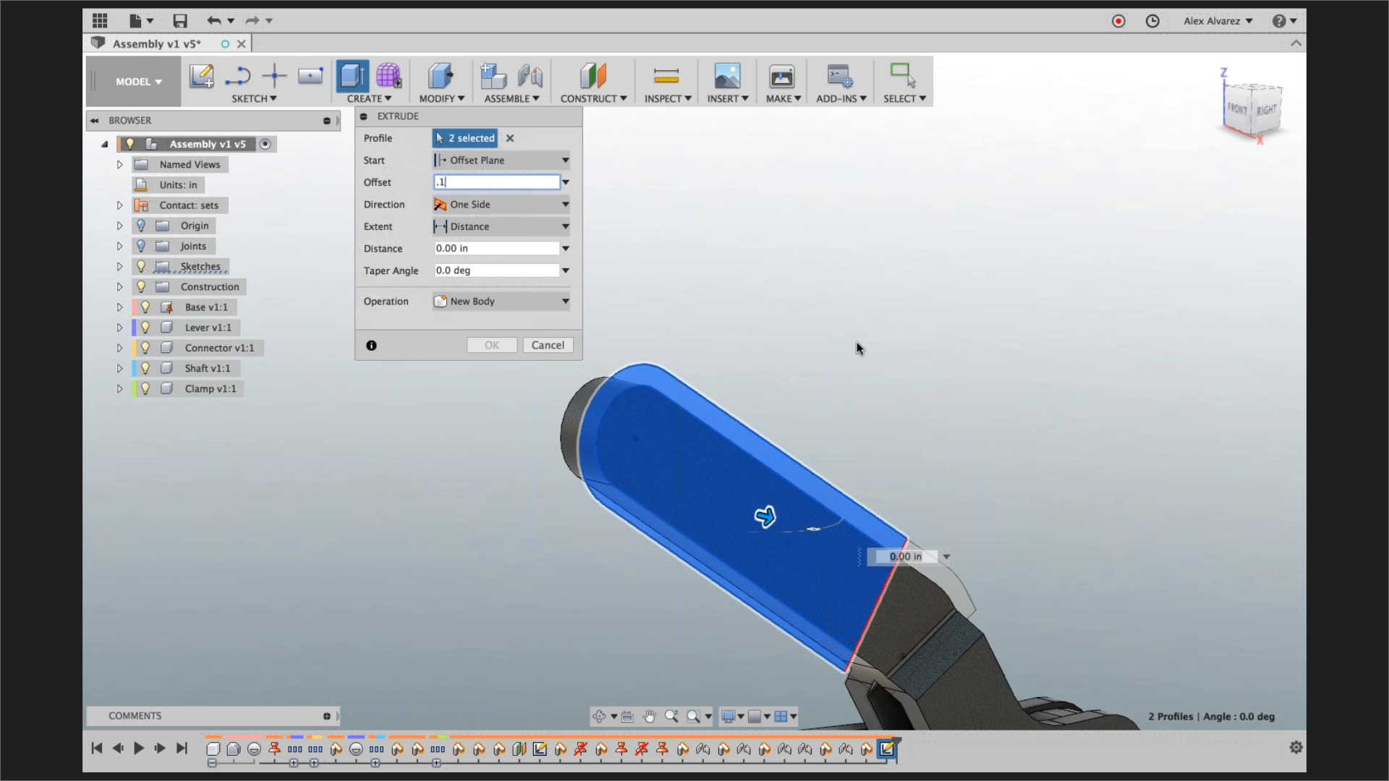
# - Extrude the two profiles by -0.444 in across the handle's thickness as a new body
pyautogui.keyDown('shift'); pyautogui.moveTo(889, 353); pyautogui.dragTo(915, 371, button='middle'); pyautogui.keyUp('shift')
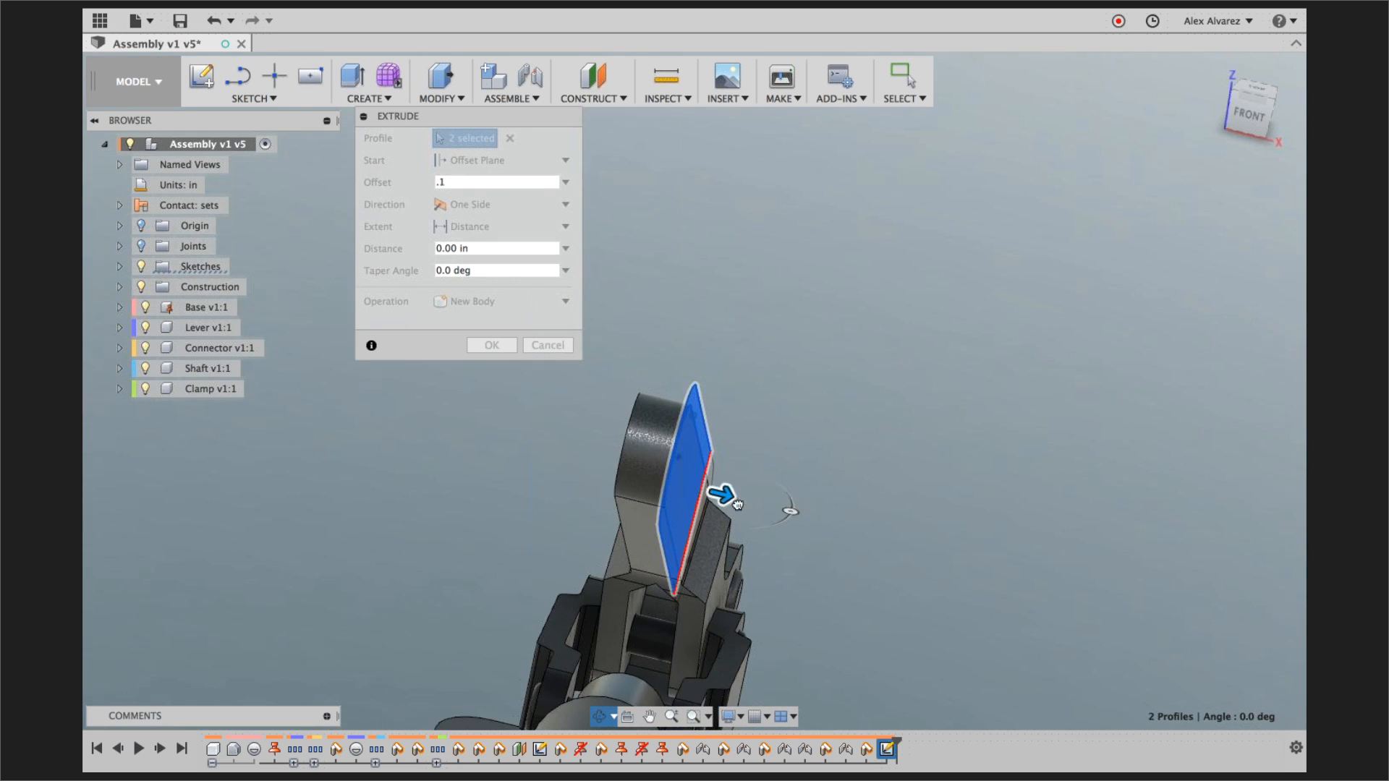
pyautogui.moveTo(722, 504); pyautogui.dragTo(586, 463)
pyautogui.click(497, 249)
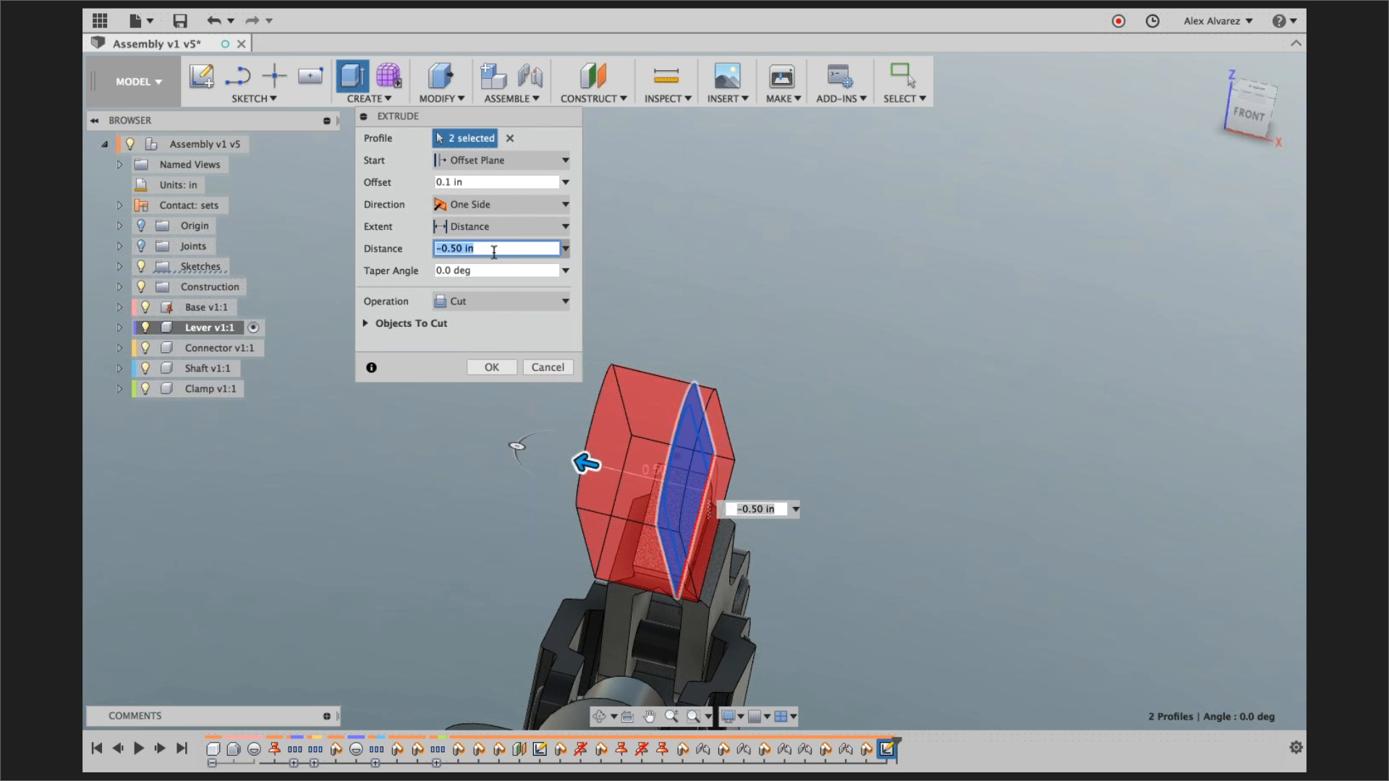
pyautogui.write('-.444')
pyautogui.click(491, 302)
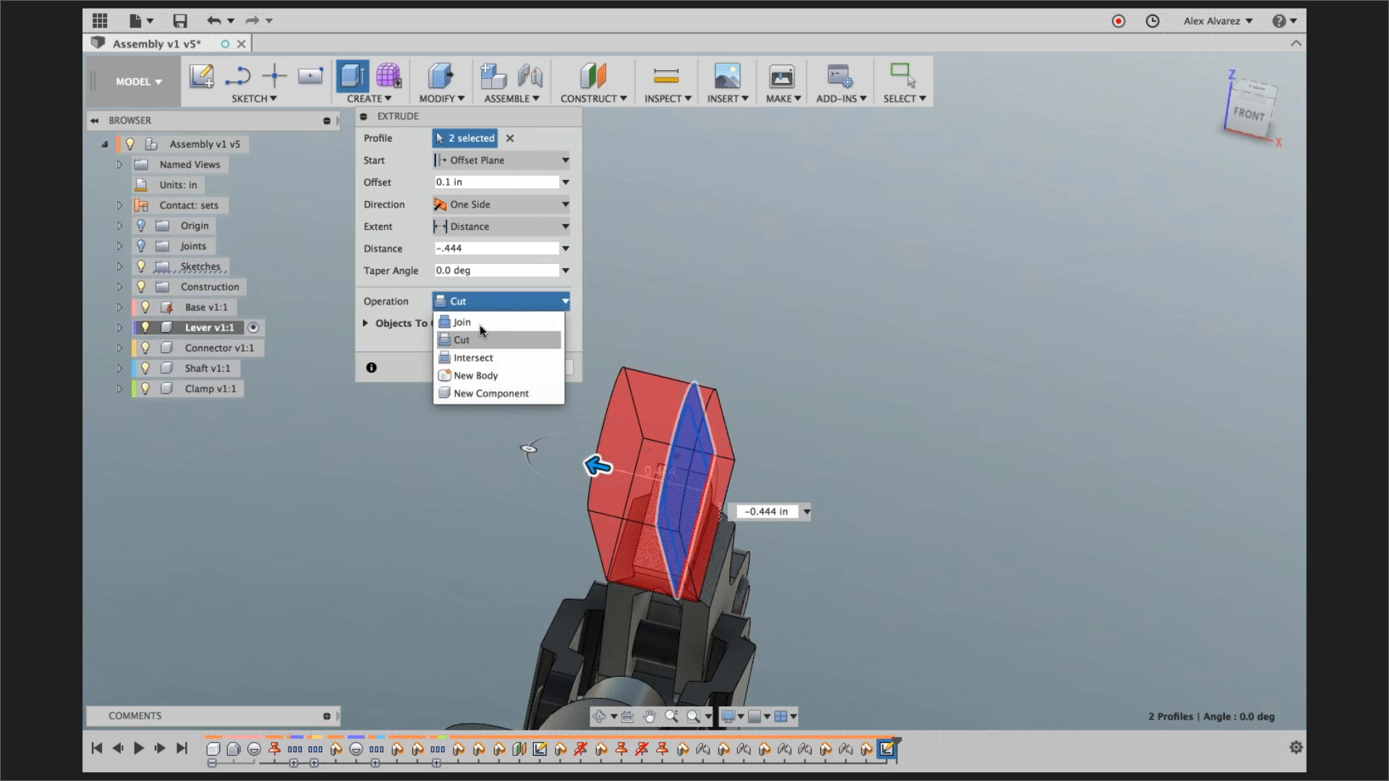
pyautogui.click(475, 376)
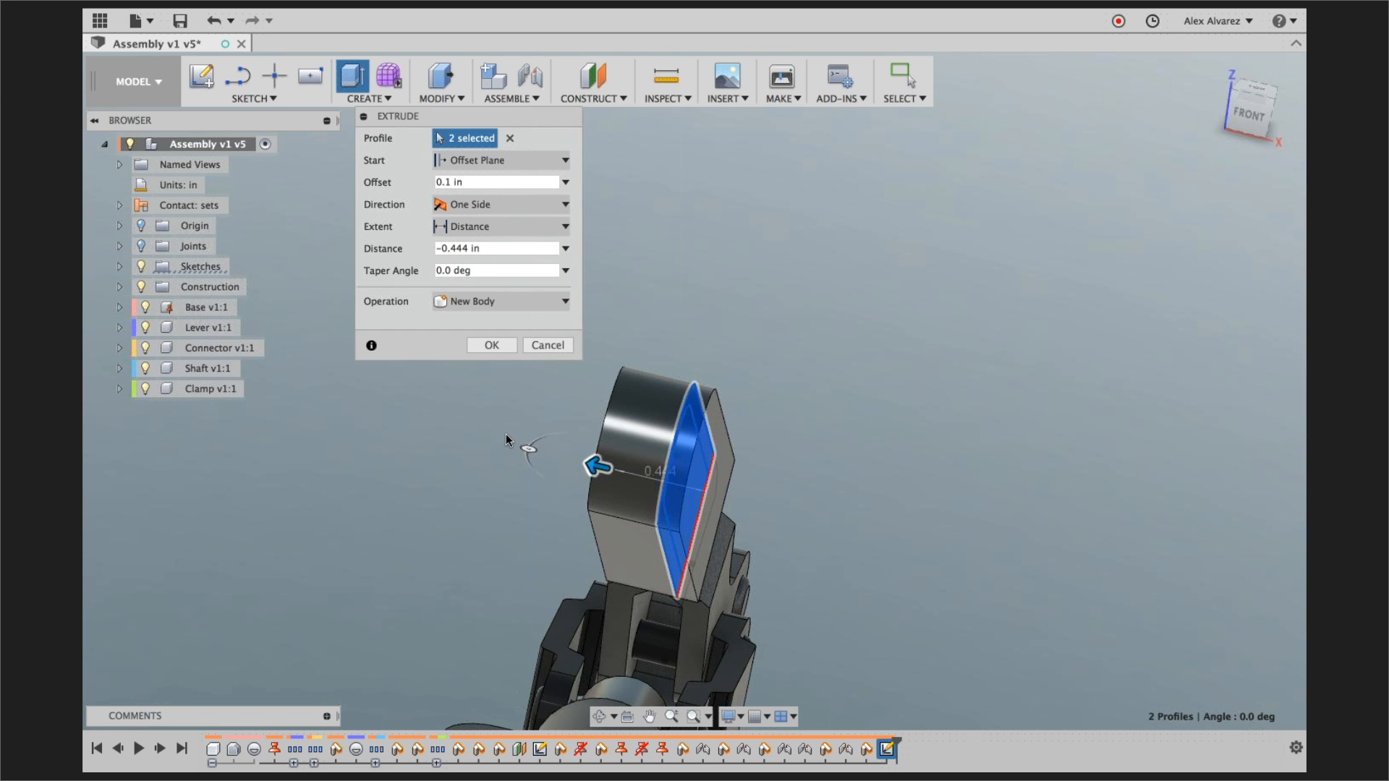
pyautogui.keyDown('shift'); pyautogui.moveTo(501, 443); pyautogui.dragTo(478, 428, button='middle'); pyautogui.keyUp('shift')
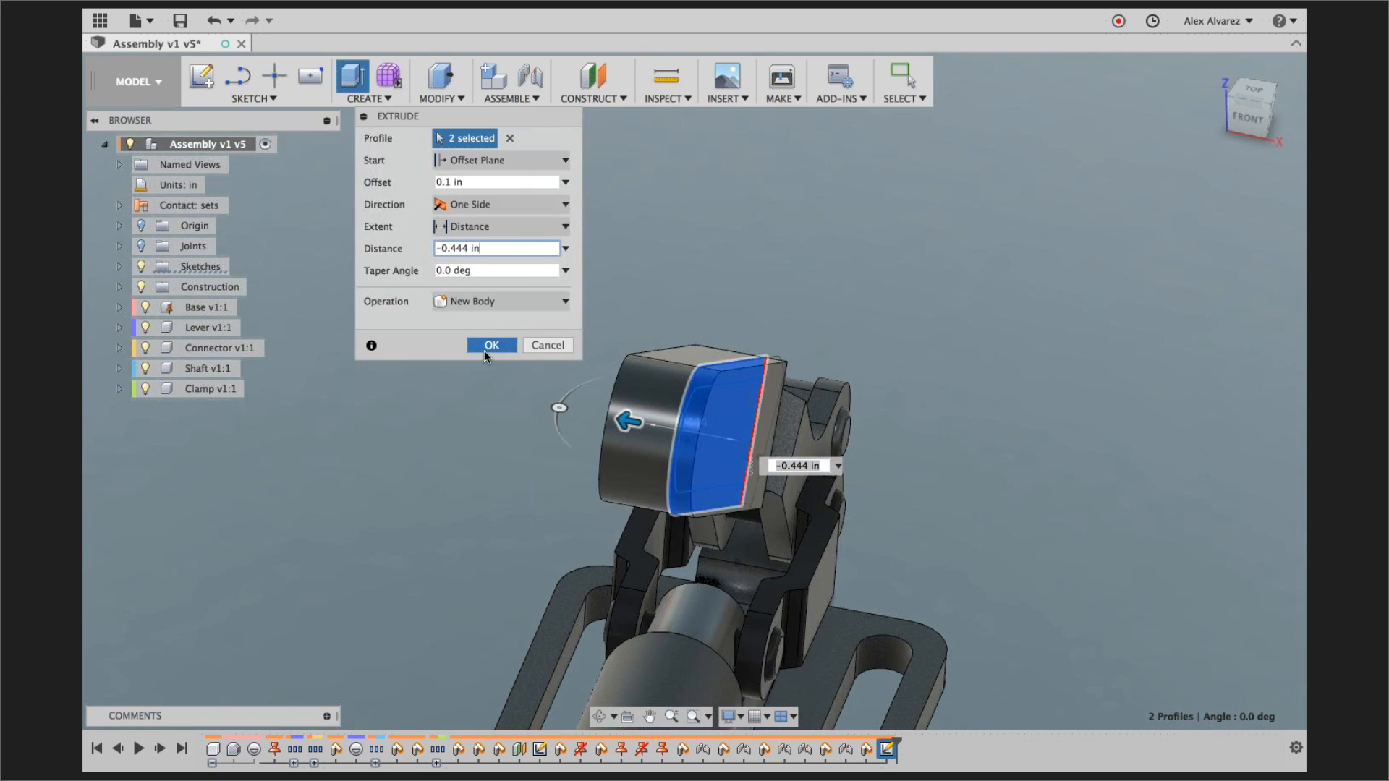
pyautogui.click(488, 346)
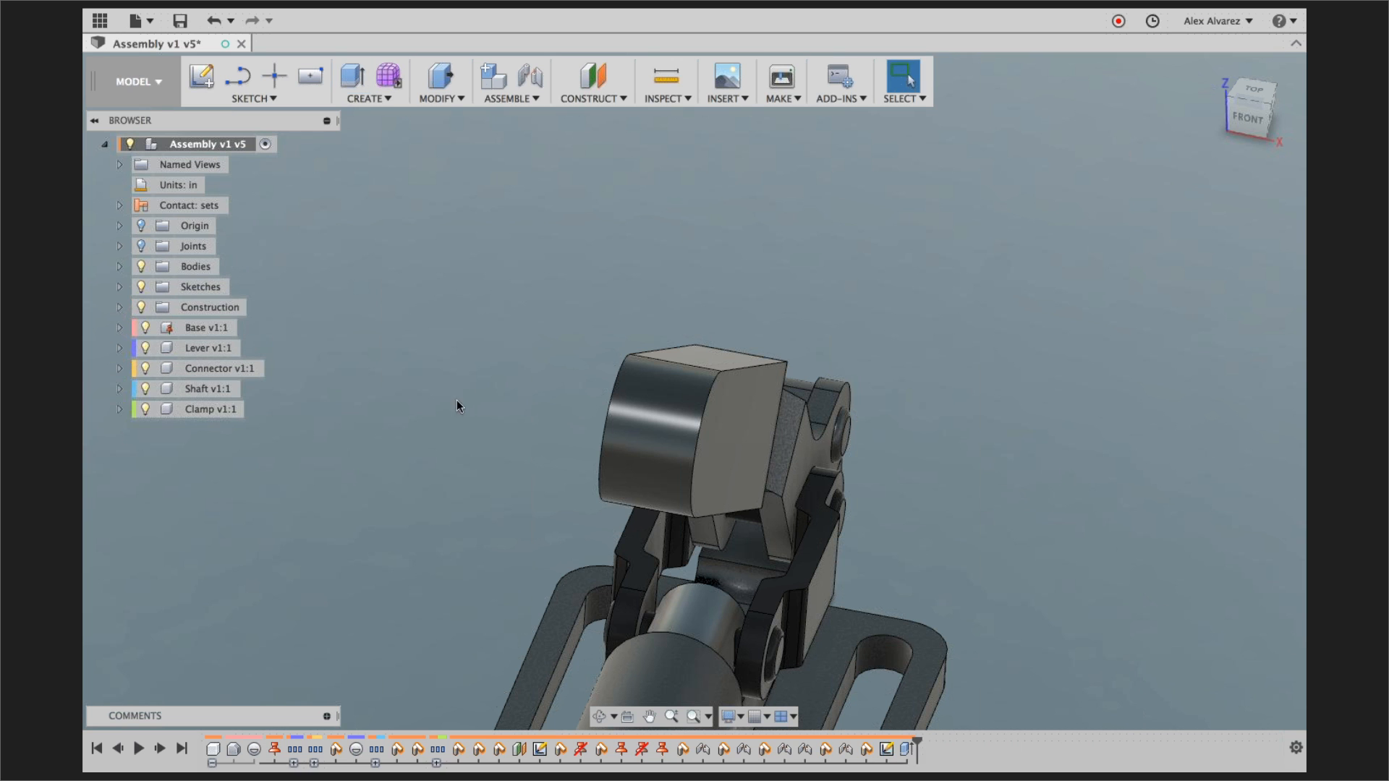
# - Locate the extruded body in the assembly's Bodies folder and inspect it around the handle
pyautogui.doubleClick(176, 145)
pyautogui.click(121, 267)
pyautogui.click(208, 287)
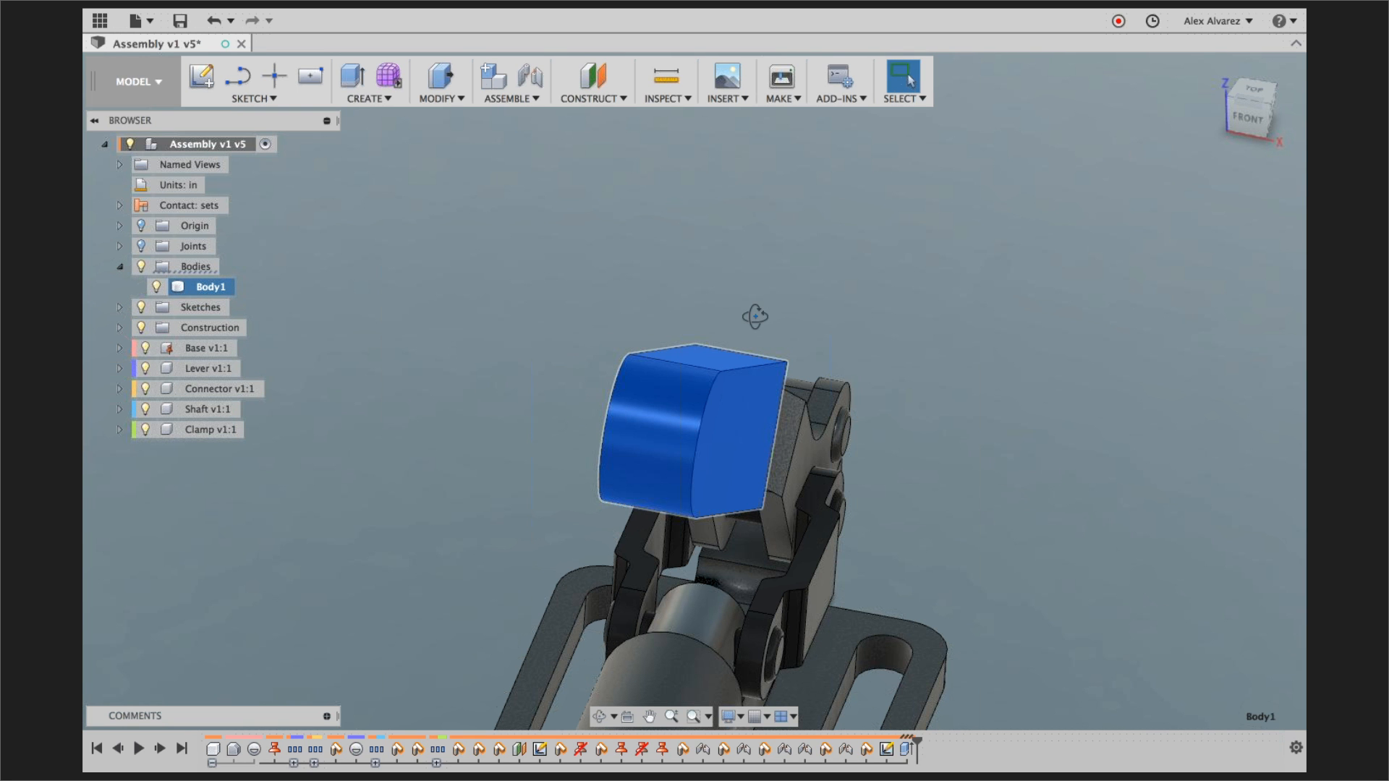
pyautogui.keyDown('shift'); pyautogui.moveTo(755, 316); pyautogui.dragTo(870, 340, button='middle'); pyautogui.keyUp('shift')
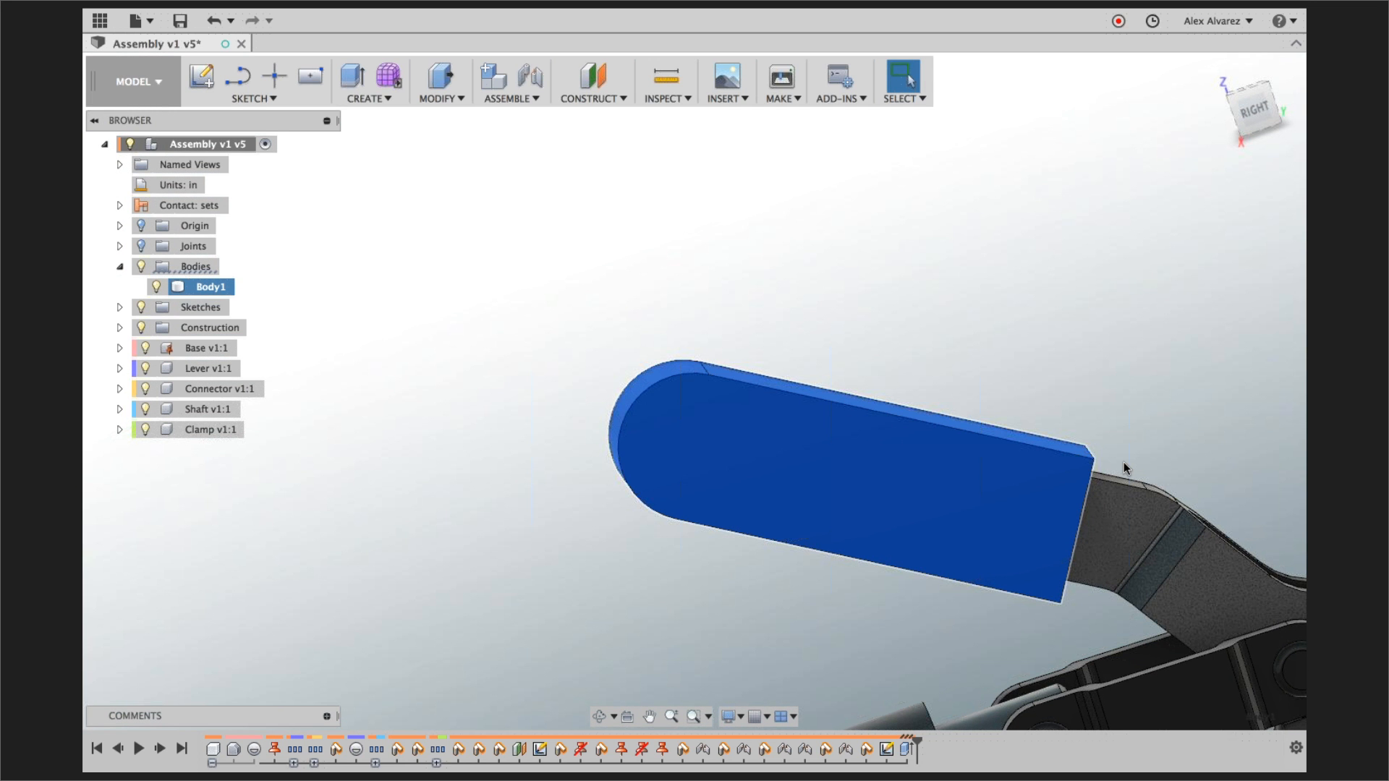
pyautogui.click(983, 286)
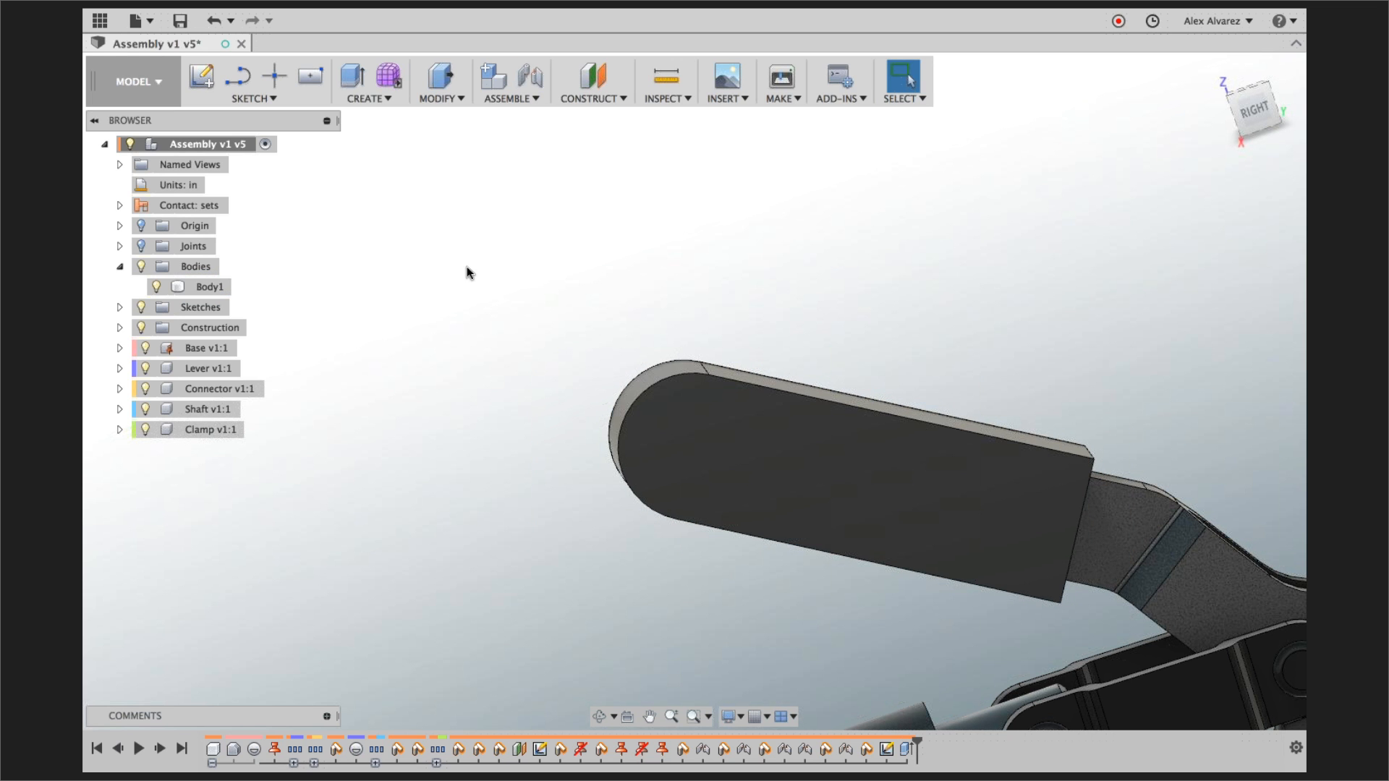
# - Create a component from the extruded body and rename it Grip
pyautogui.rightClick(218, 286)
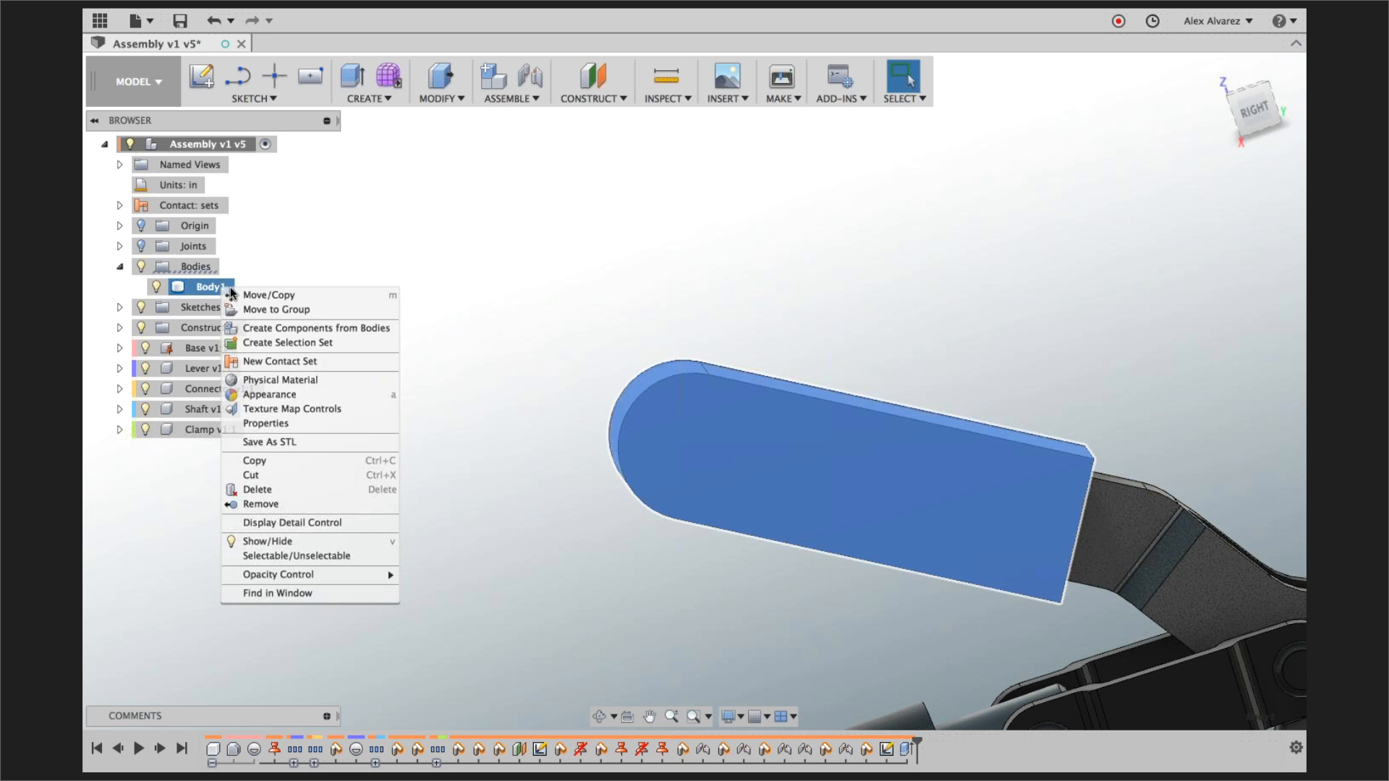
pyautogui.click(315, 330)
pyautogui.click(208, 408)
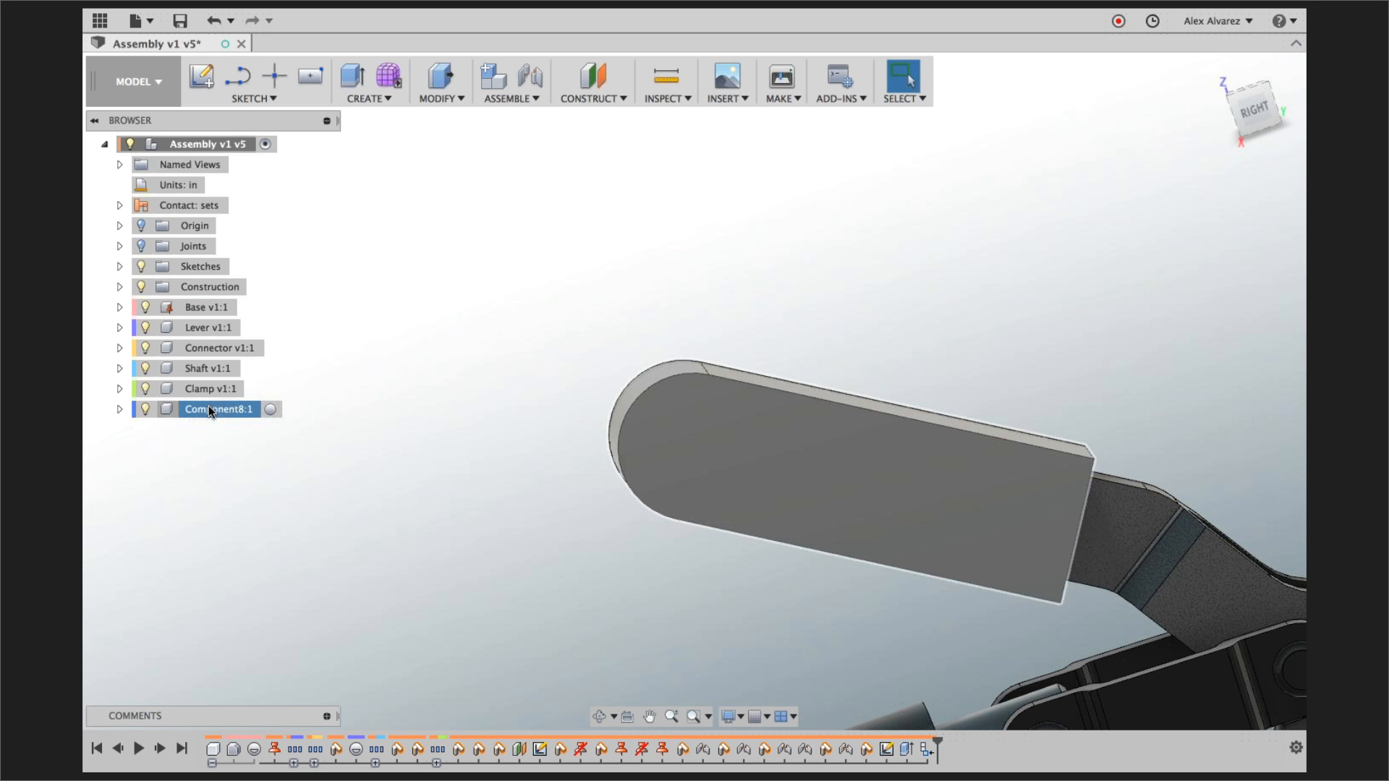
pyautogui.doubleClick(215, 409)
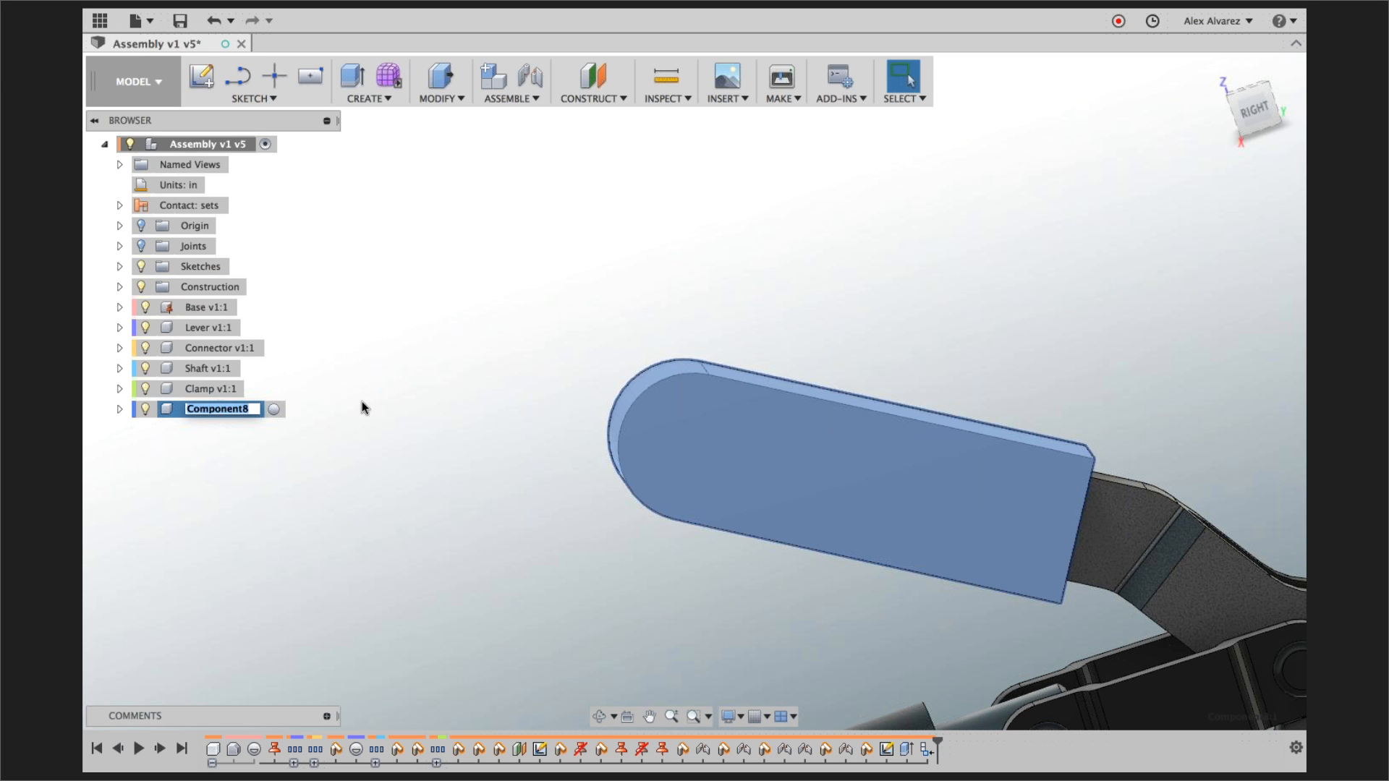
pyautogui.write('Grip:1')
pyautogui.click(403, 408)
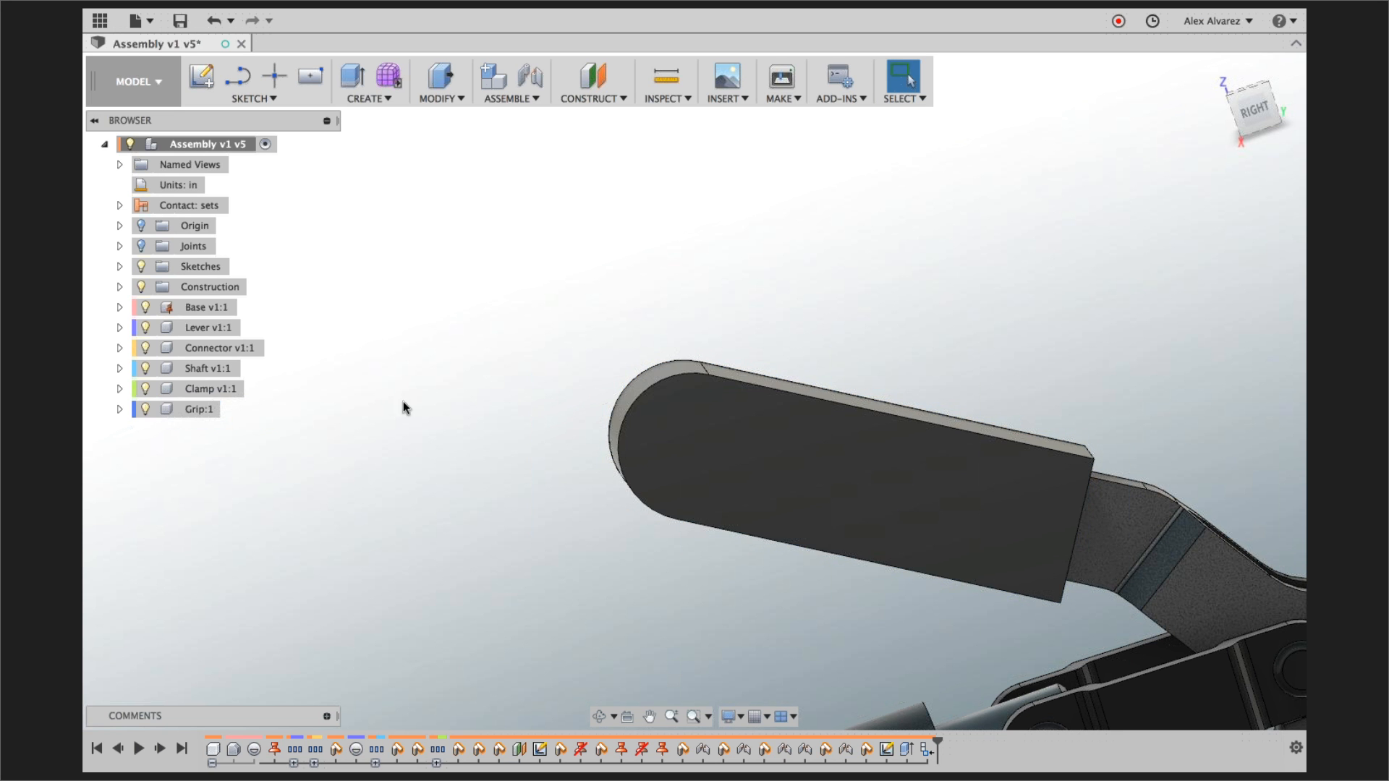
# - Activate the Grip component to view it against the faded assembly, and reactivate the top-level assembly
pyautogui.click(232, 409)
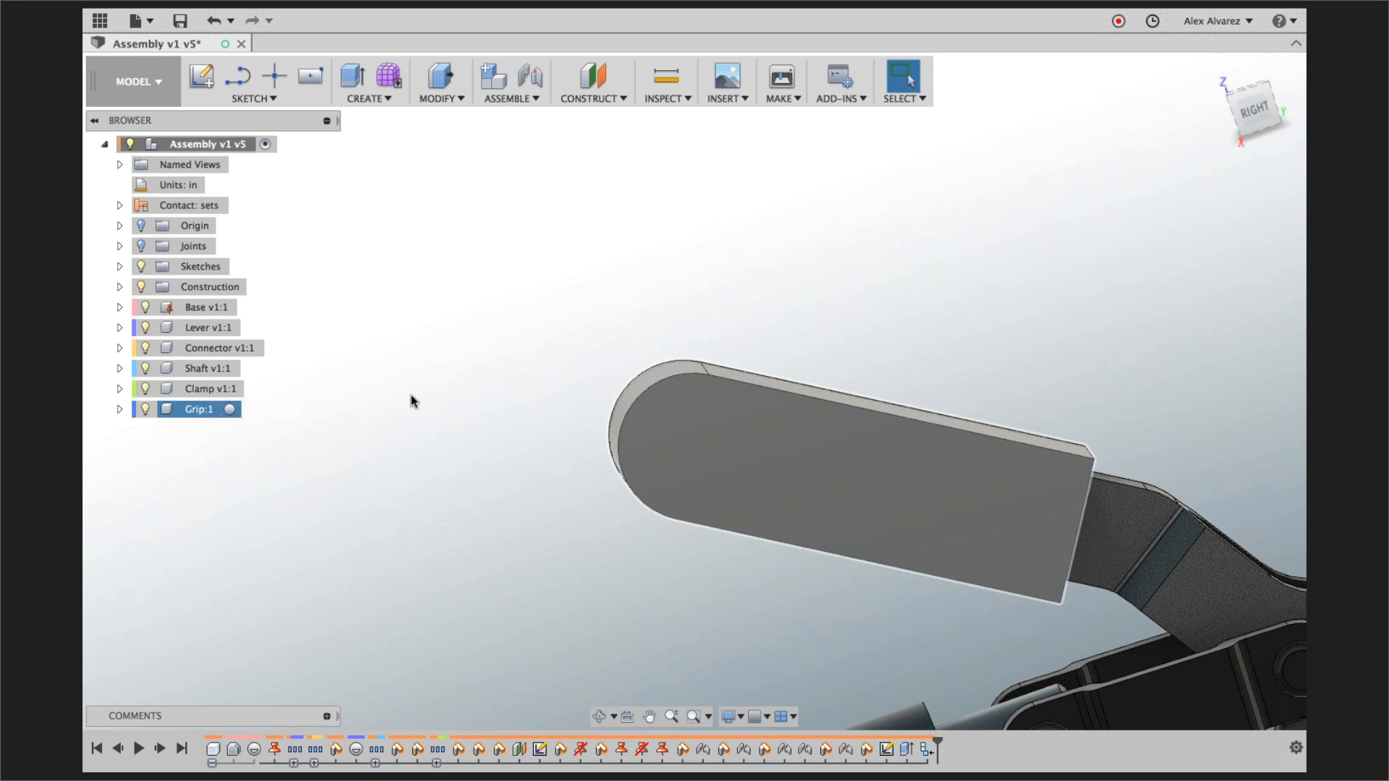
pyautogui.scroll(-5, 616, 345)
pyautogui.keyDown('shift'); pyautogui.moveTo(737, 293); pyautogui.dragTo(764, 319, button='middle'); pyautogui.keyUp('shift')
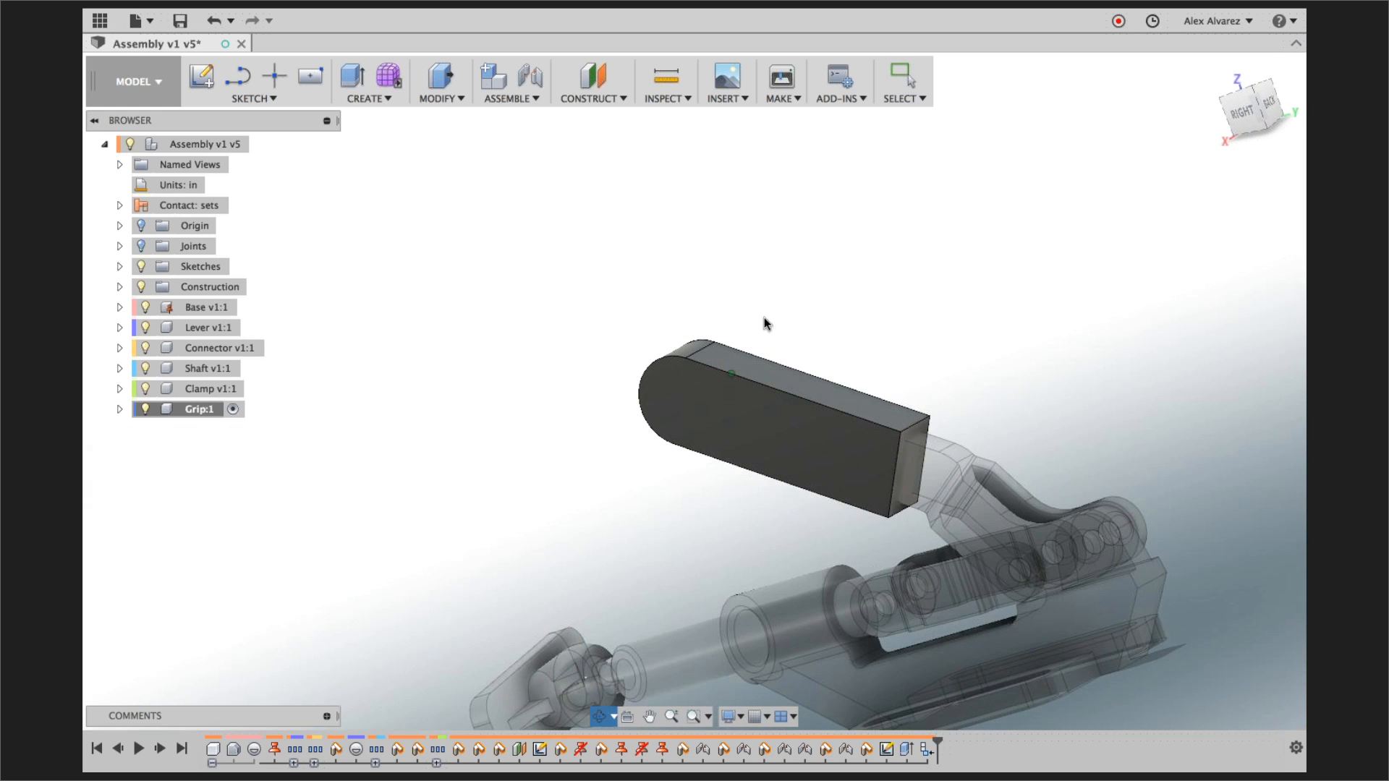
pyautogui.click(258, 144)
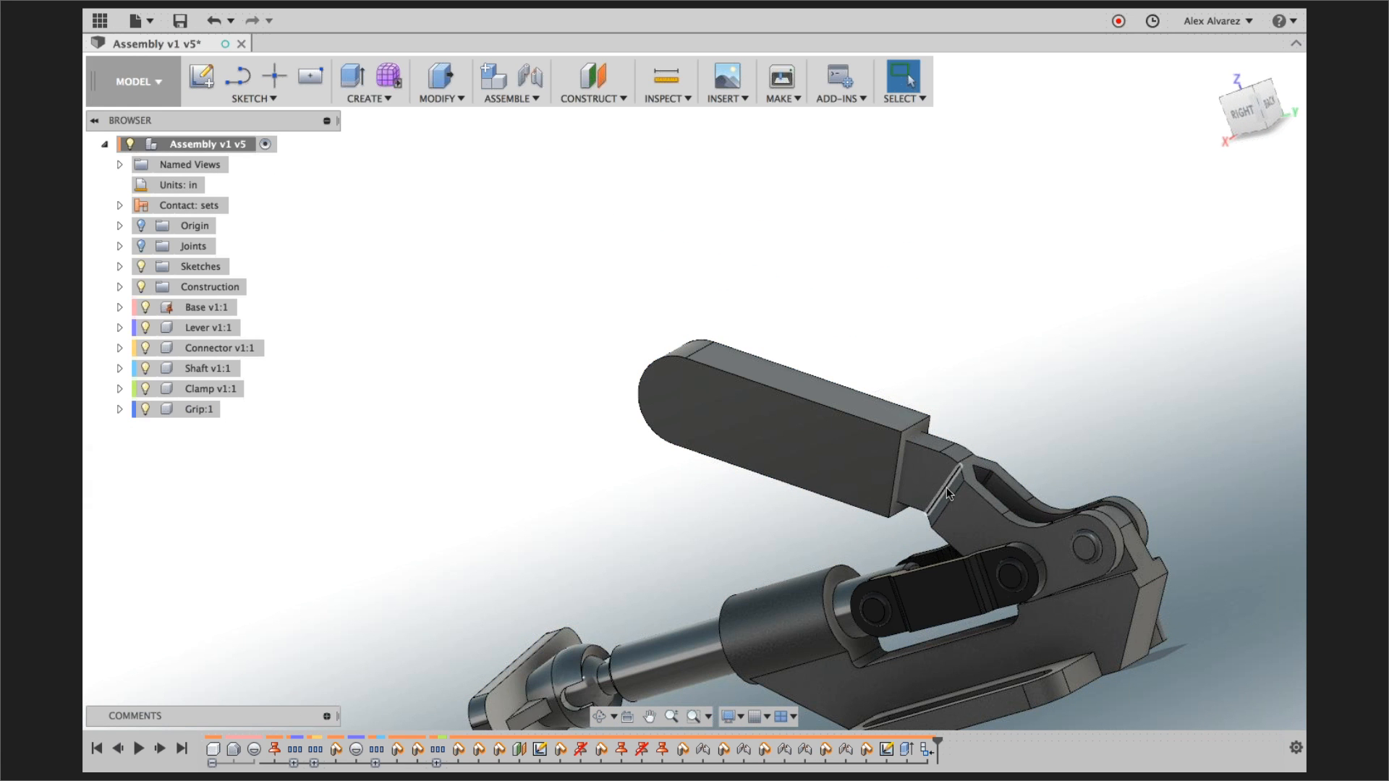
# - Select the Lever's side face and inspect how the Lever sits relative to the Grip and the rest of the mechanism
pyautogui.click(969, 510)
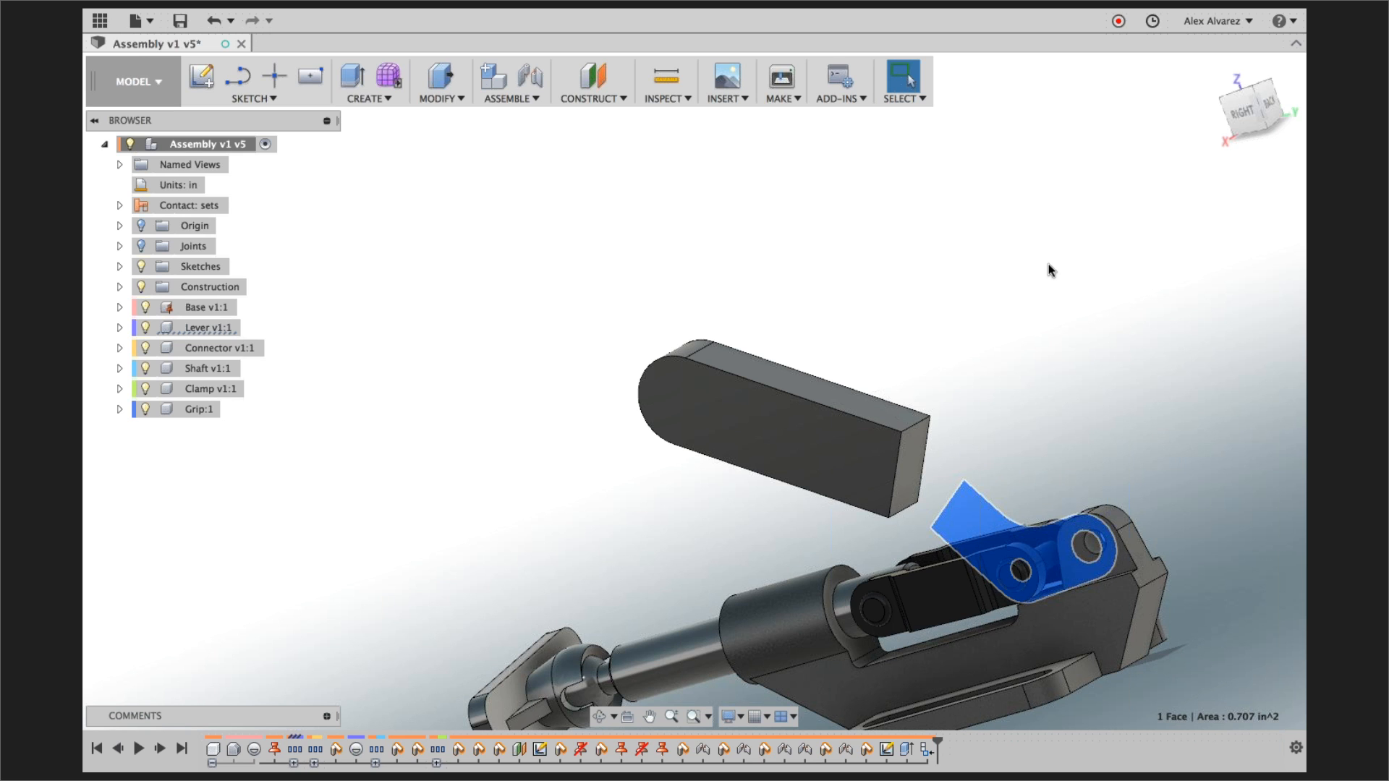
pyautogui.click(1055, 296)
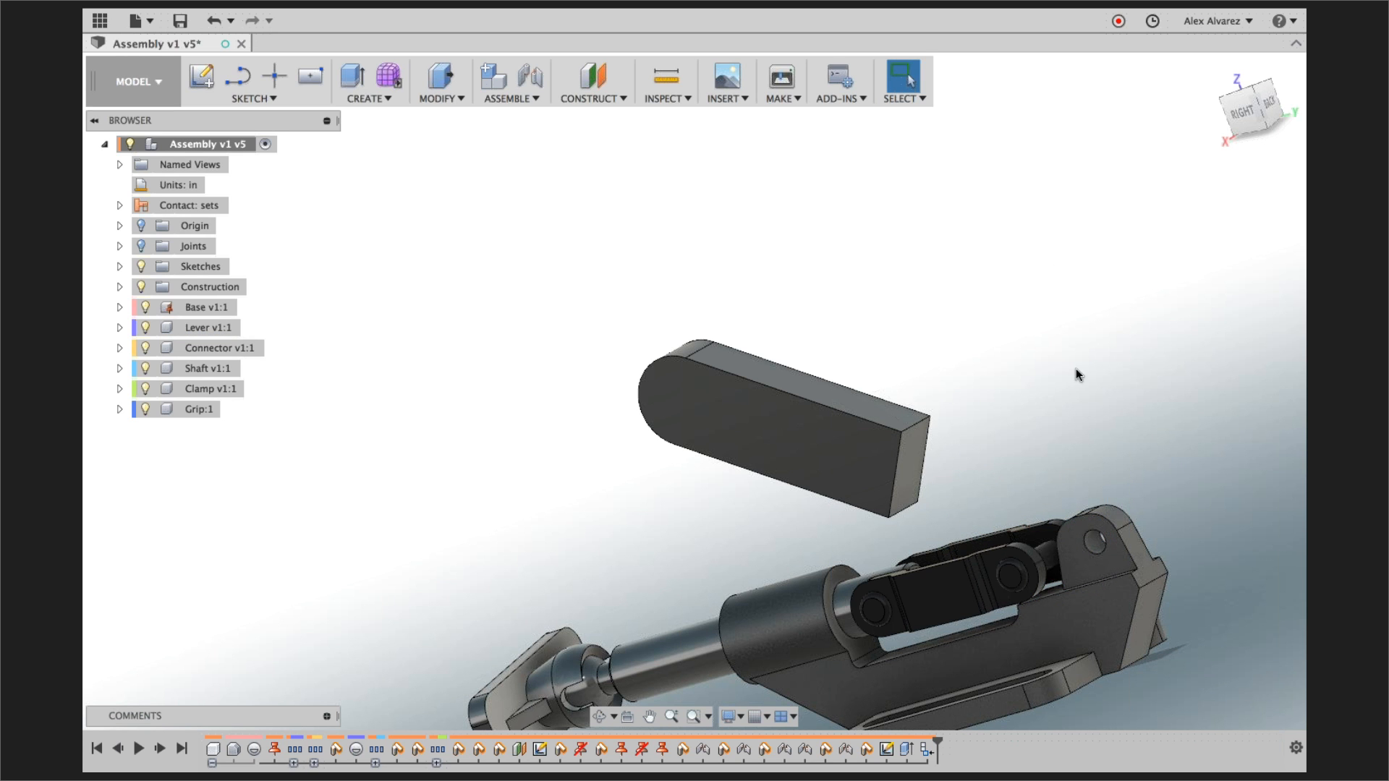
pyautogui.keyDown('shift'); pyautogui.moveTo(1075, 375); pyautogui.dragTo(1100, 414, button='middle'); pyautogui.keyUp('shift')
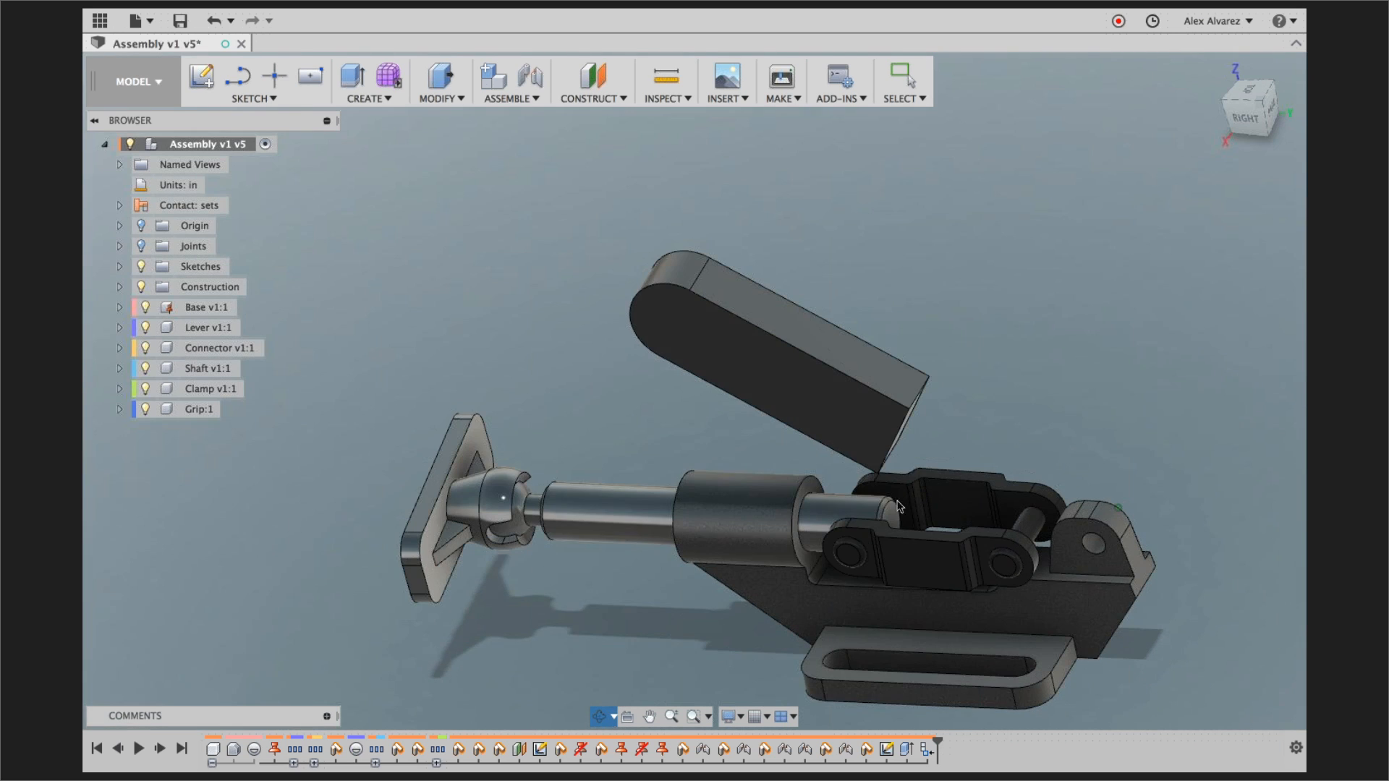
pyautogui.keyDown('shift'); pyautogui.moveTo(897, 502); pyautogui.dragTo(899, 493, button='middle'); pyautogui.keyUp('shift')
pyautogui.keyDown('shift'); pyautogui.moveTo(1044, 371); pyautogui.dragTo(1020, 341, button='middle'); pyautogui.keyUp('shift')
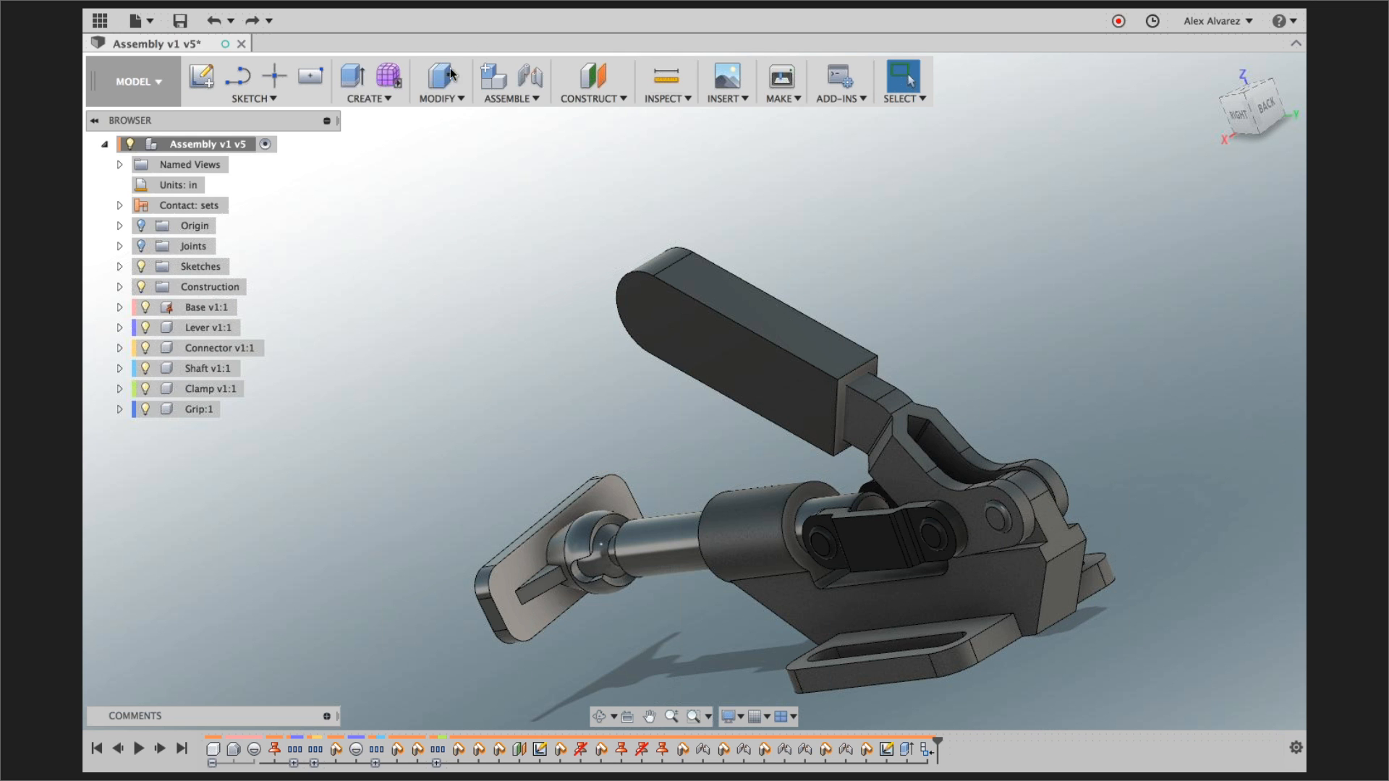
# - Combine with the Cut operation, using the Grip as target body and the Lever as tool body, with Keep Tools enabled
pyautogui.click(441, 100)
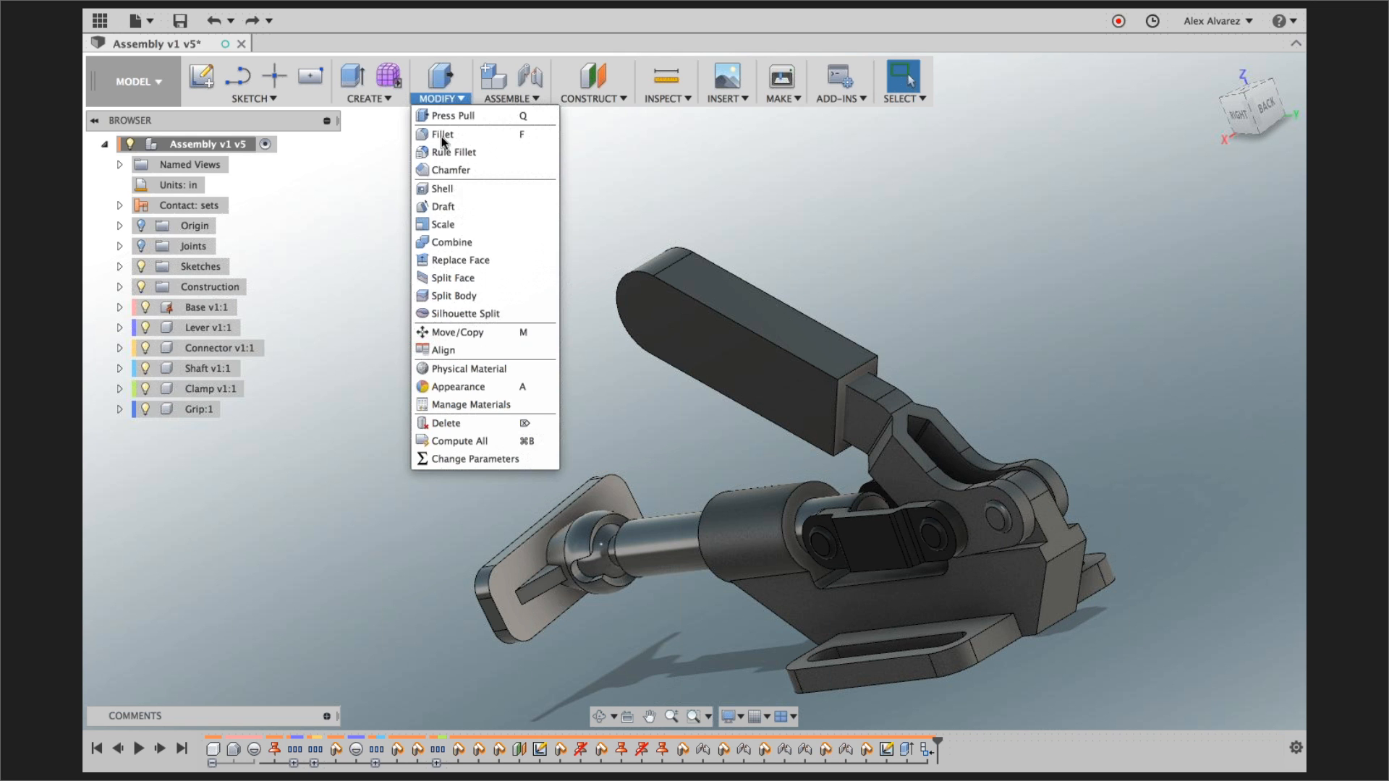
pyautogui.click(455, 243)
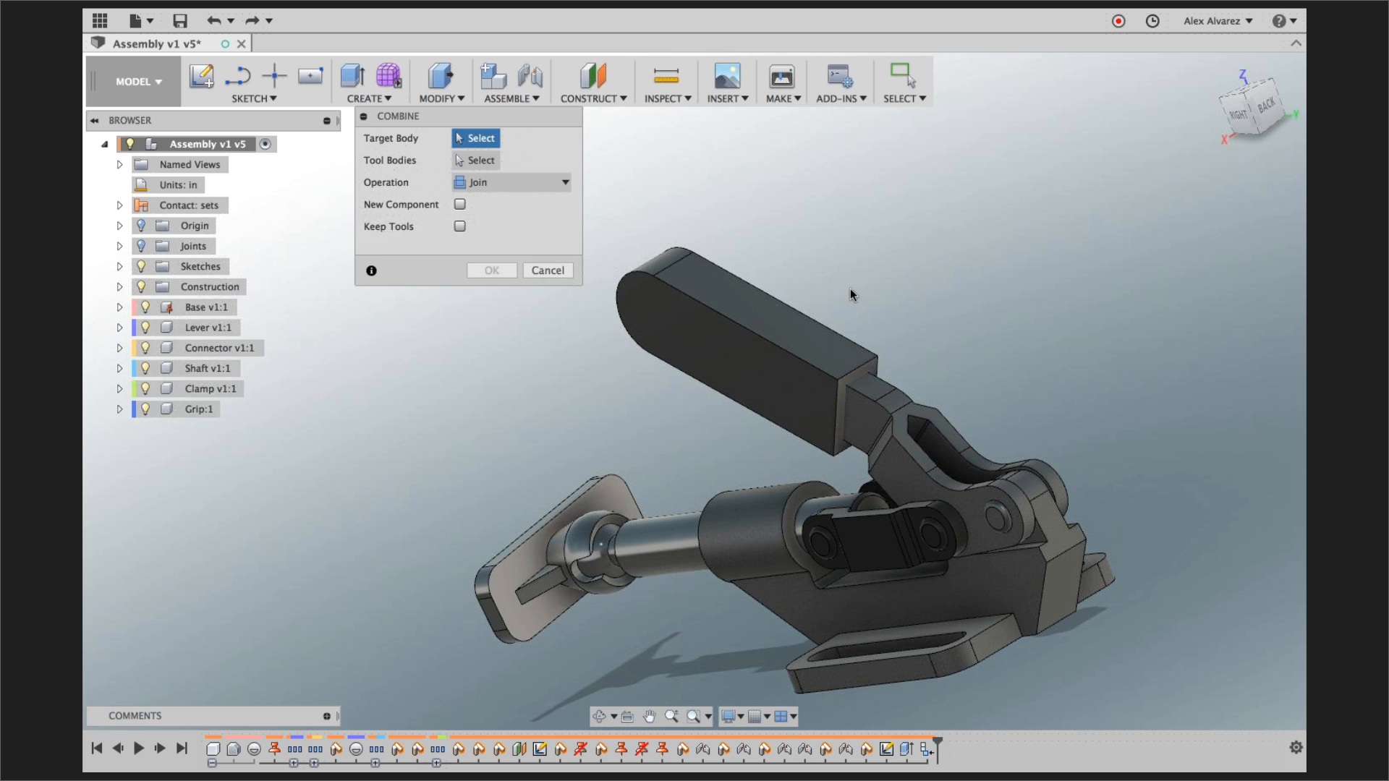
pyautogui.click(759, 338)
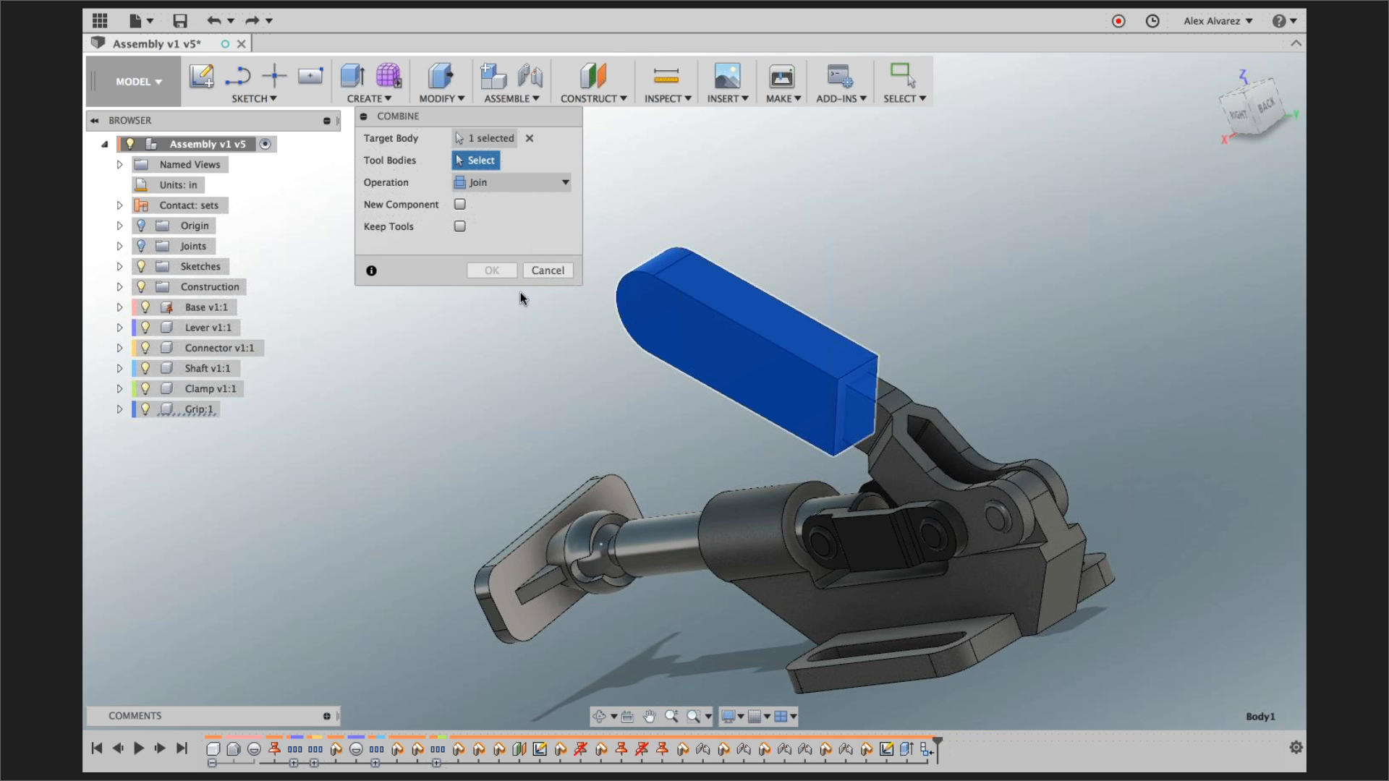
pyautogui.click(889, 432)
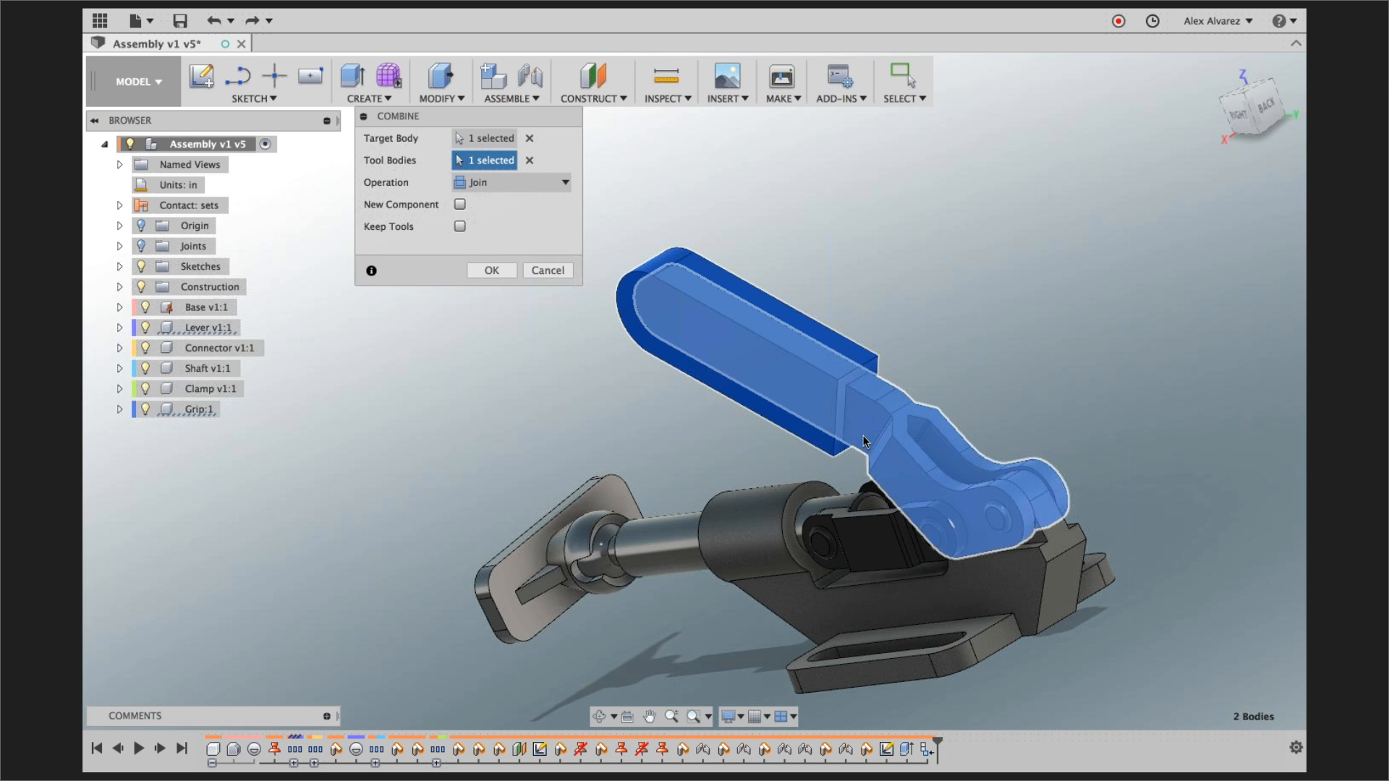
pyautogui.click(524, 183)
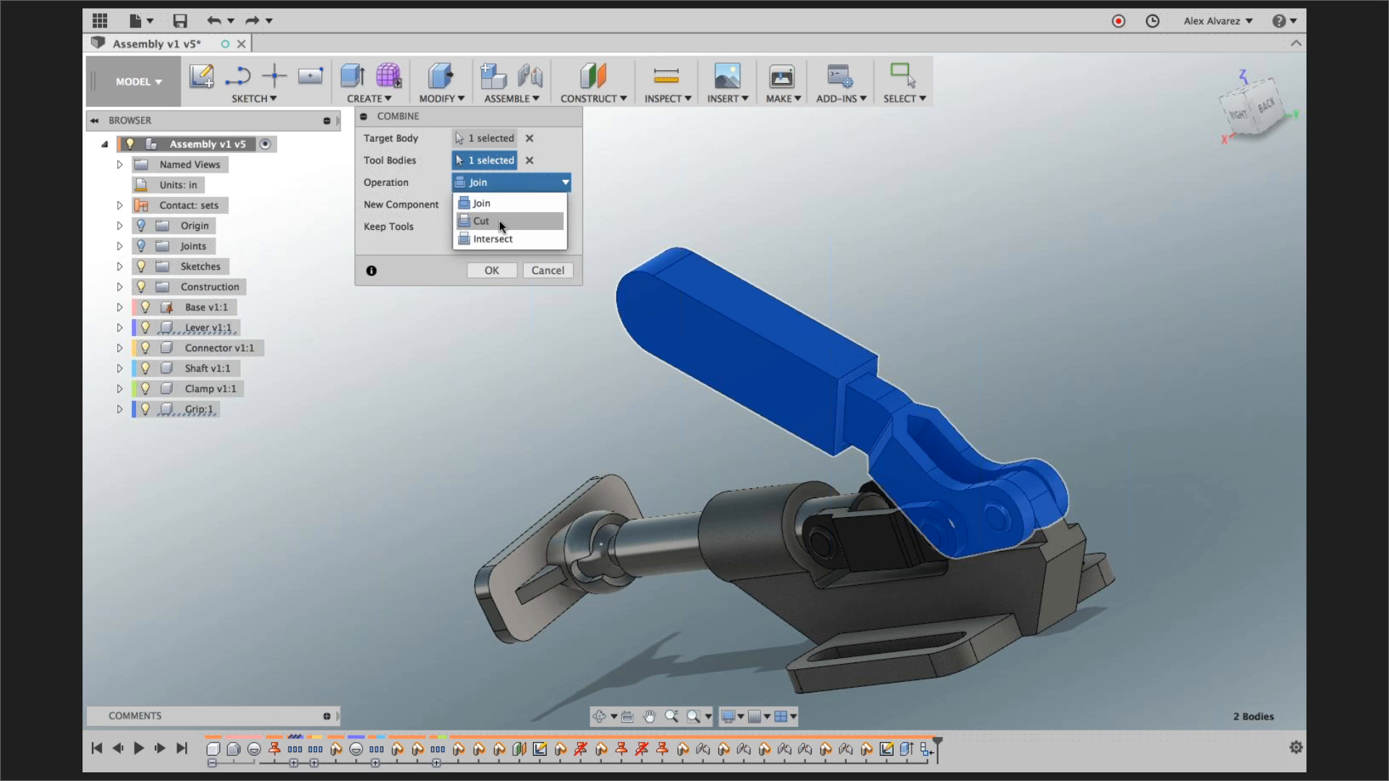
pyautogui.click(499, 220)
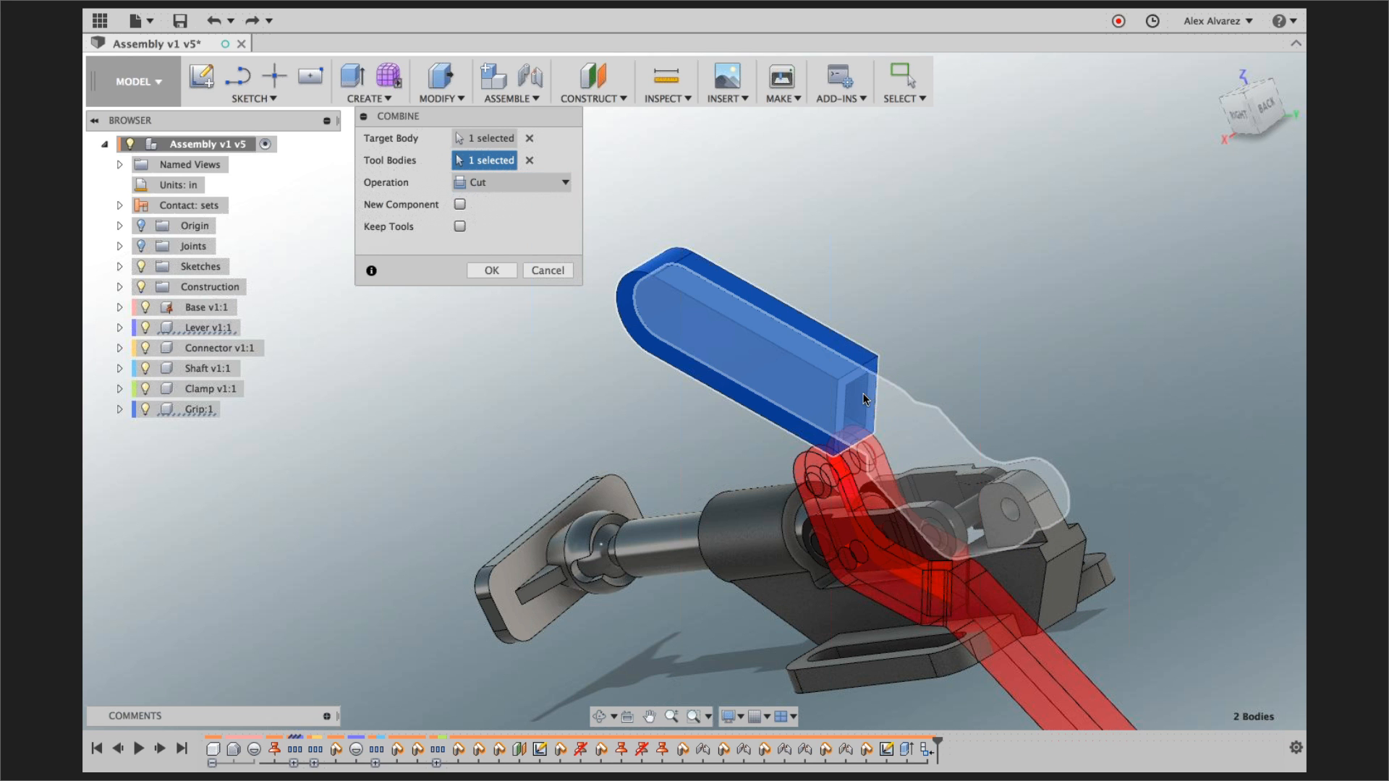
pyautogui.click(457, 226)
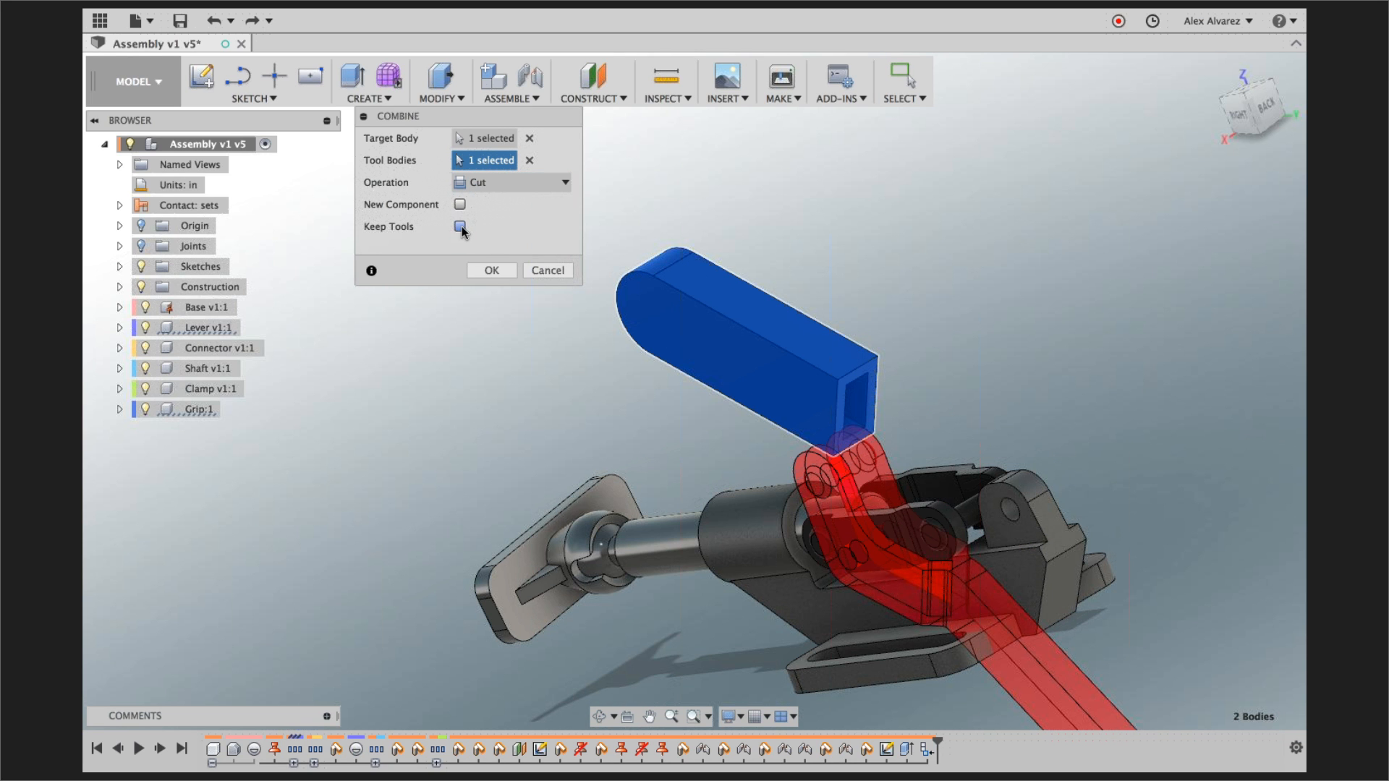
pyautogui.click(492, 270)
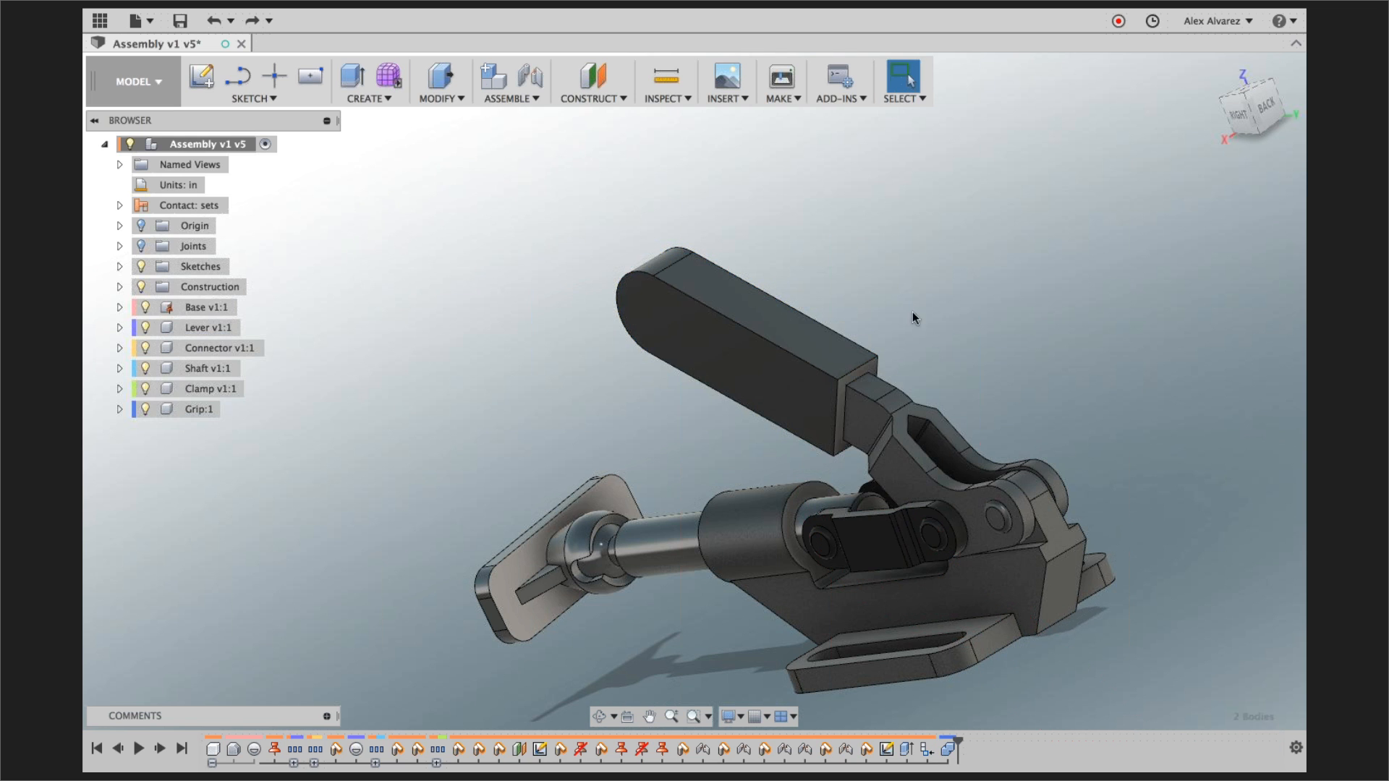
# - Hide the Lever to inspect the cavity cut into the Grip, and show the Lever again
pyautogui.click(874, 421)
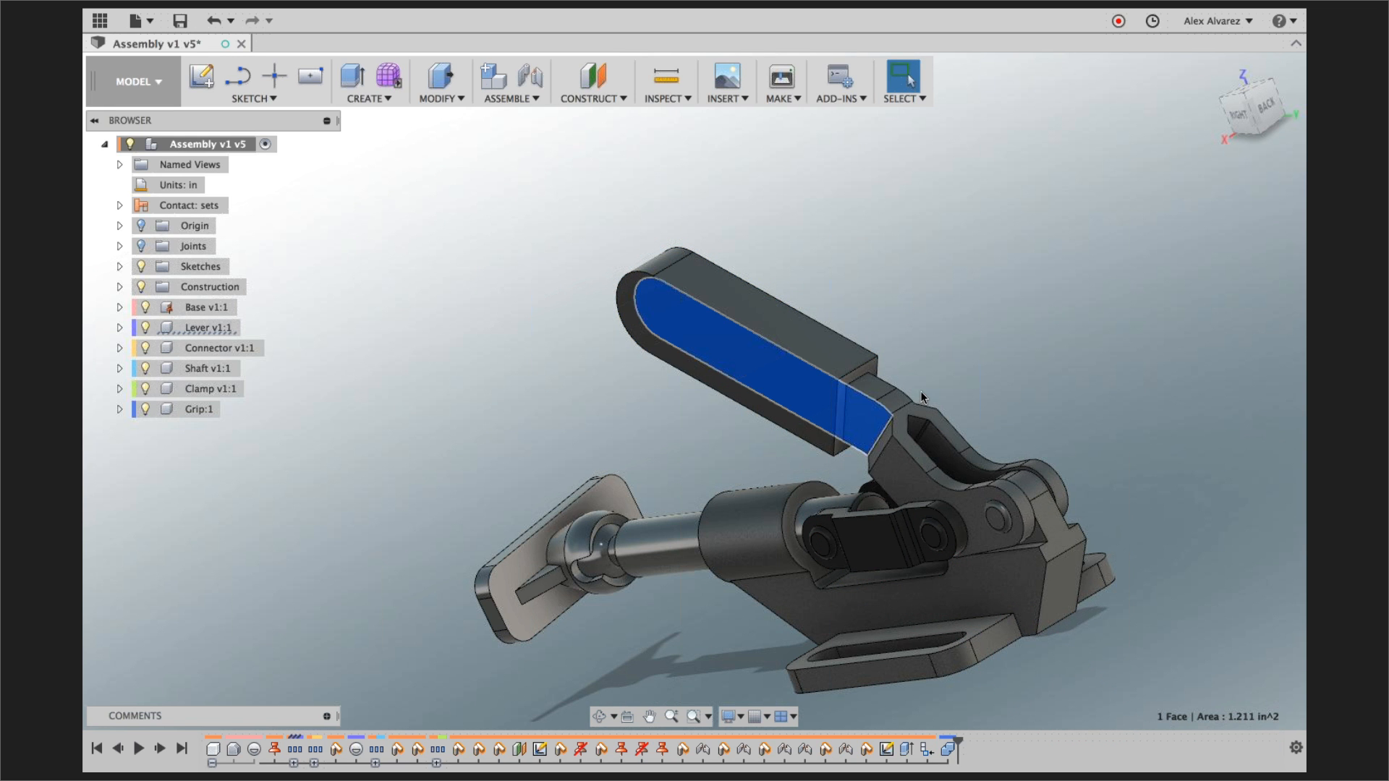
pyautogui.press('v')
pyautogui.keyDown('shift'); pyautogui.moveTo(1053, 388); pyautogui.dragTo(803, 372, button='middle'); pyautogui.keyUp('shift')
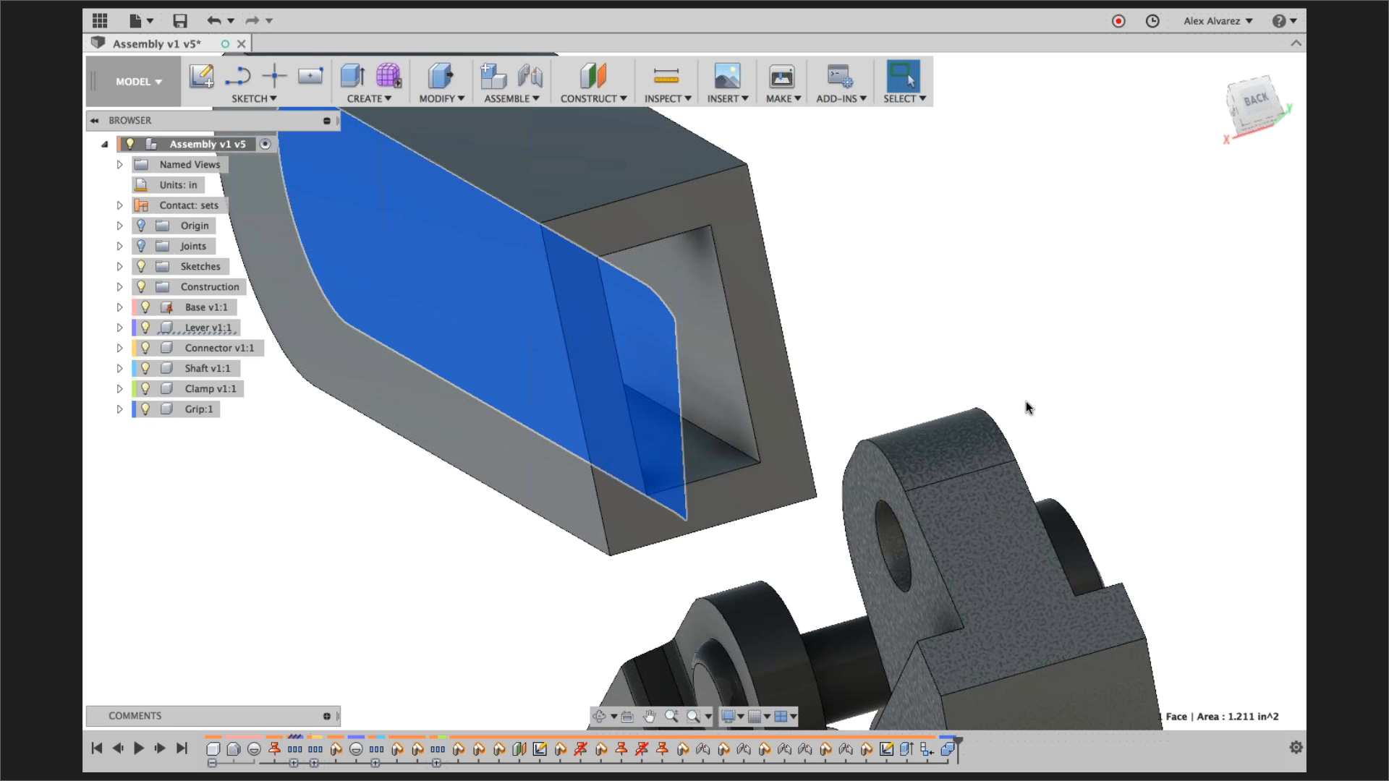
pyautogui.scroll(-5, 1026, 401)
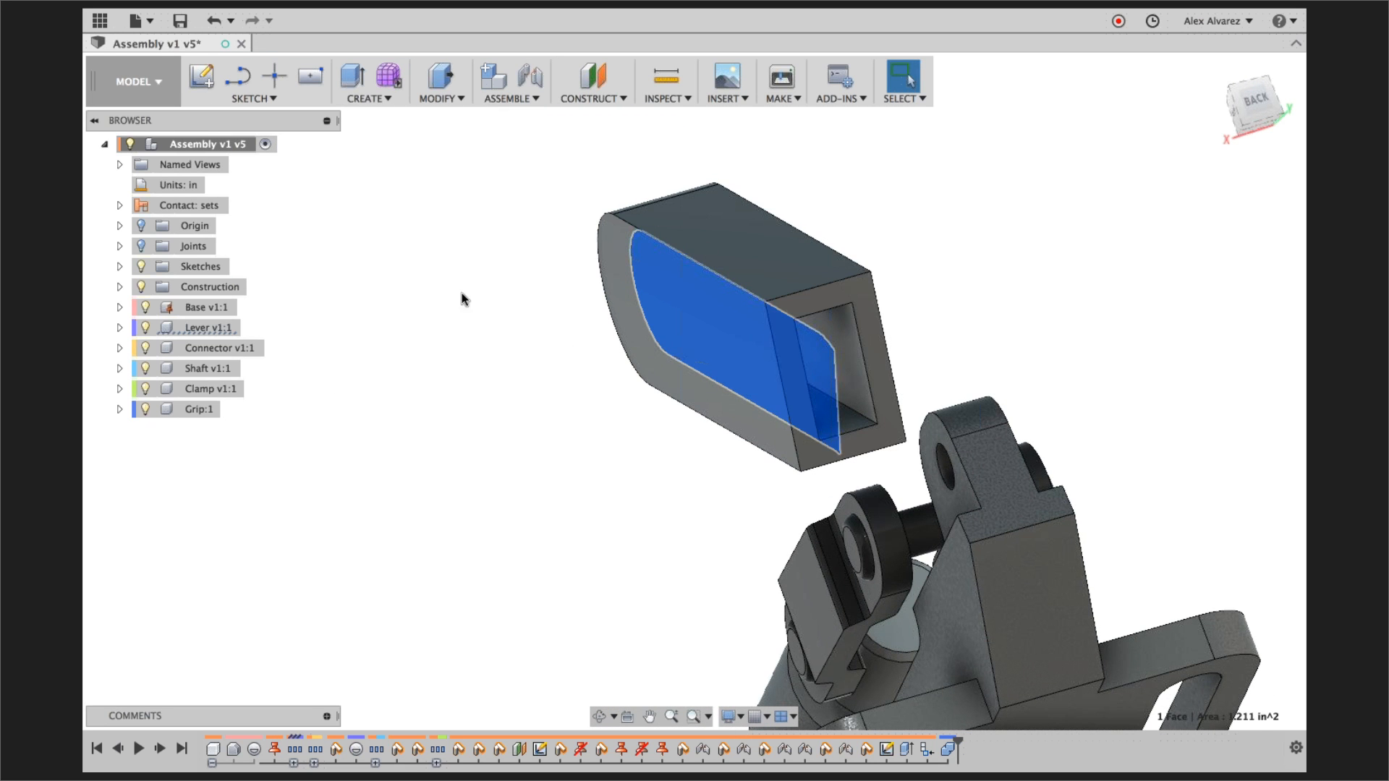
pyautogui.click(439, 293)
pyautogui.keyDown('shift'); pyautogui.moveTo(439, 288); pyautogui.dragTo(471, 316, button='middle'); pyautogui.keyUp('shift')
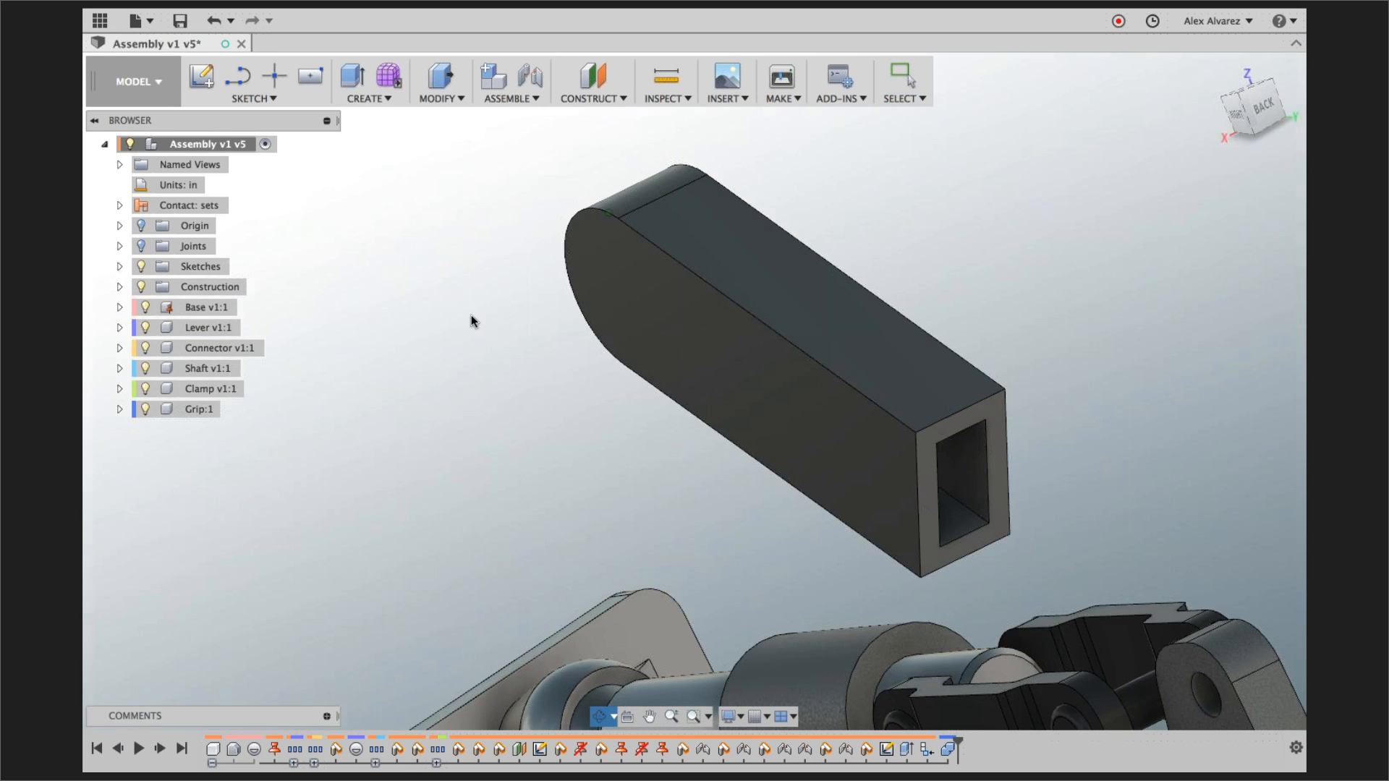
pyautogui.scroll(-4, 470, 317)
pyautogui.scroll(-5, 907, 381)
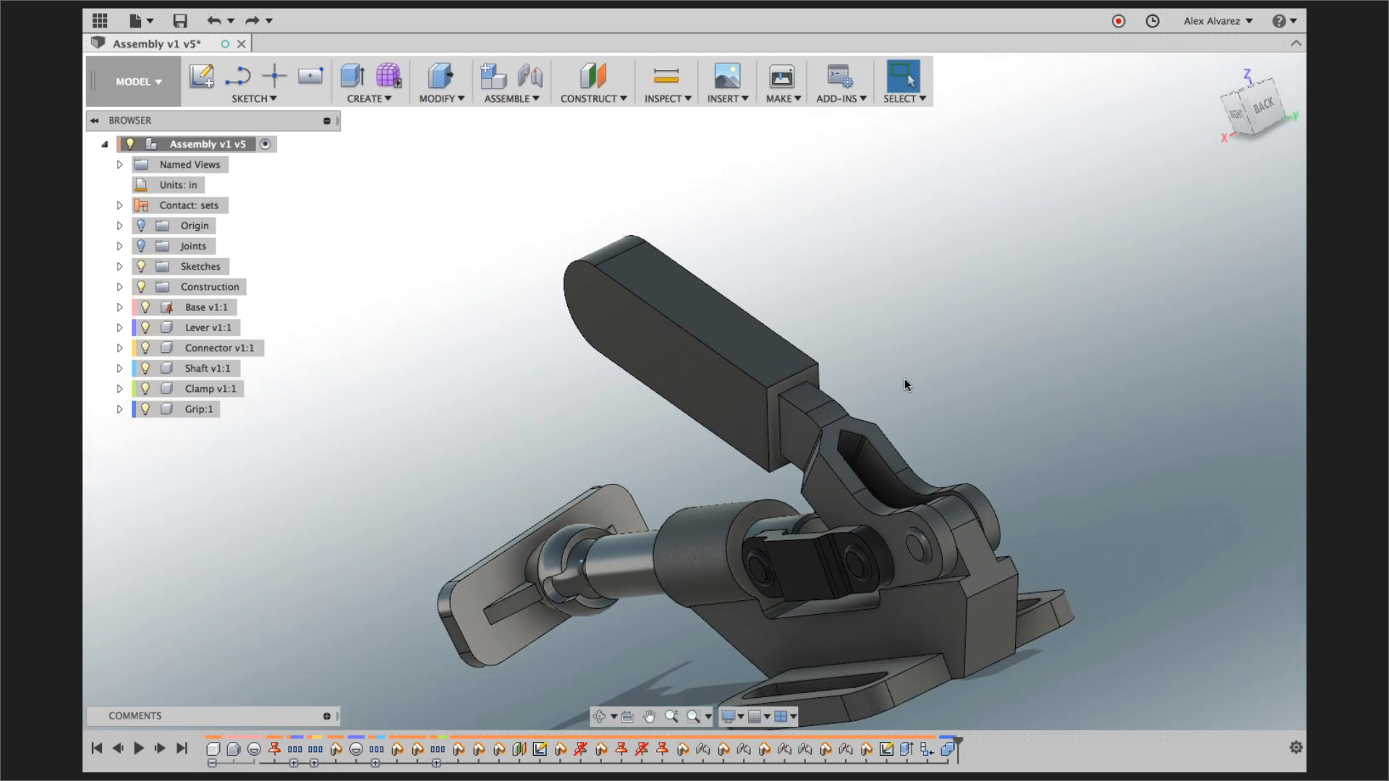
# - Fillet the two long edge chains around the Grip's outer sides with a 0.15 in constant radius
pyautogui.scroll(-4, 904, 379)
pyautogui.scroll(2, 826, 307)
pyautogui.press('f')
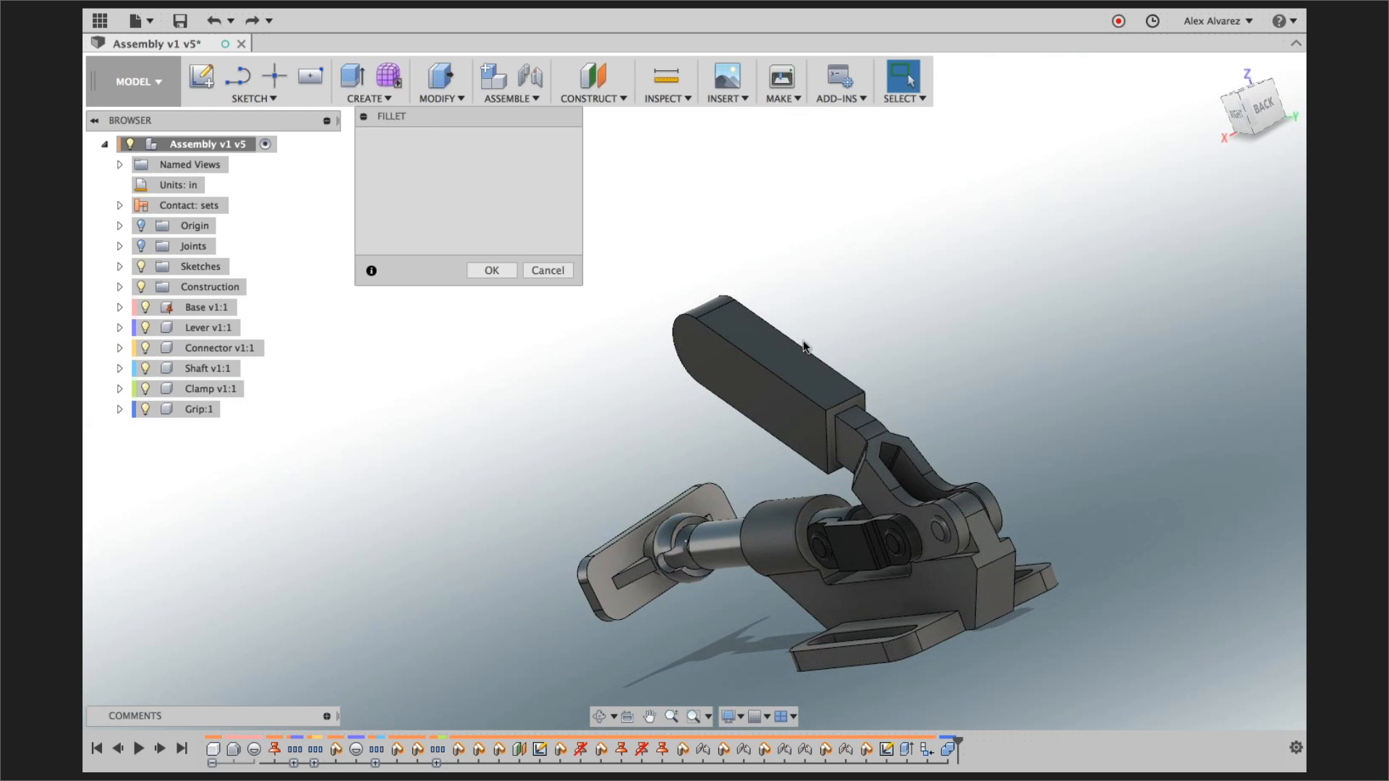
pyautogui.click(791, 365)
pyautogui.click(796, 344)
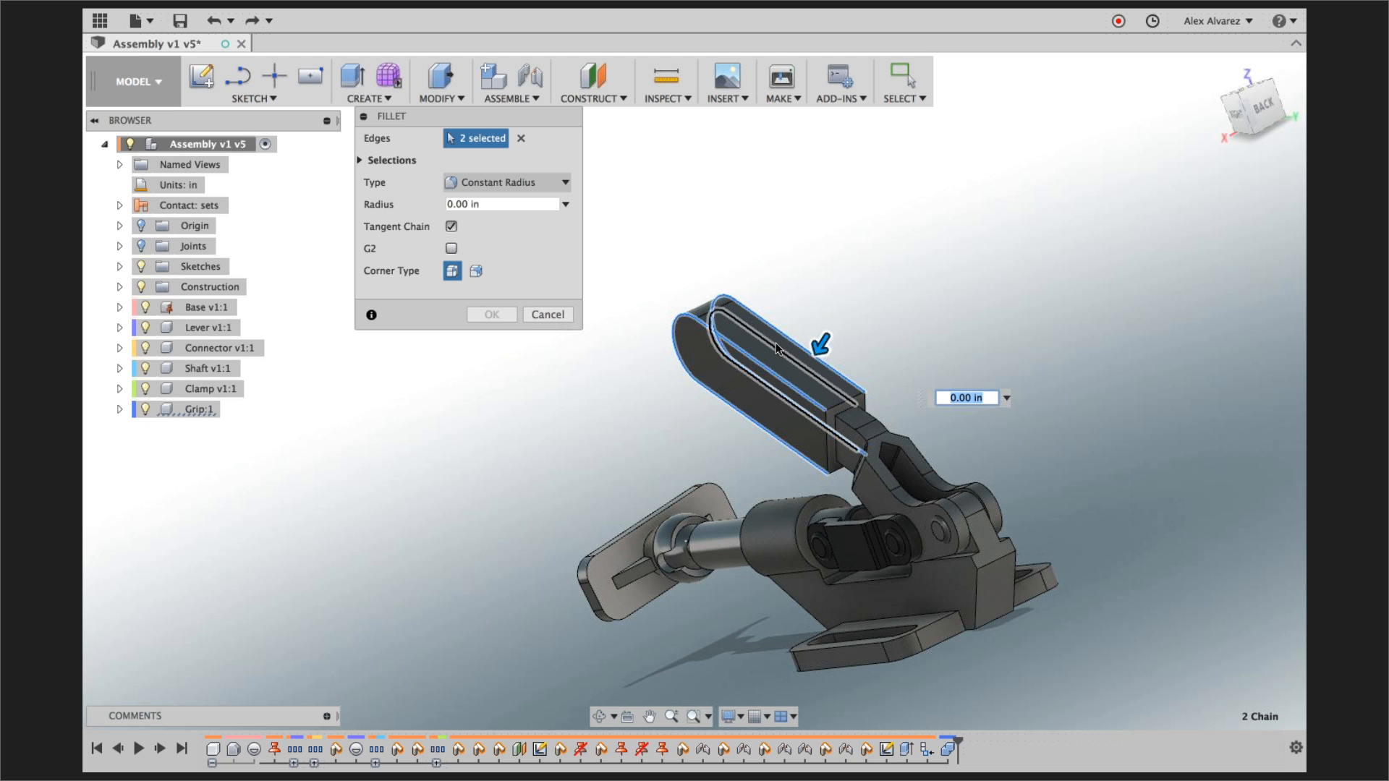
pyautogui.scroll(2, 823, 347)
pyautogui.scroll(2, 825, 348)
pyautogui.moveTo(823, 350); pyautogui.dragTo(818, 362)
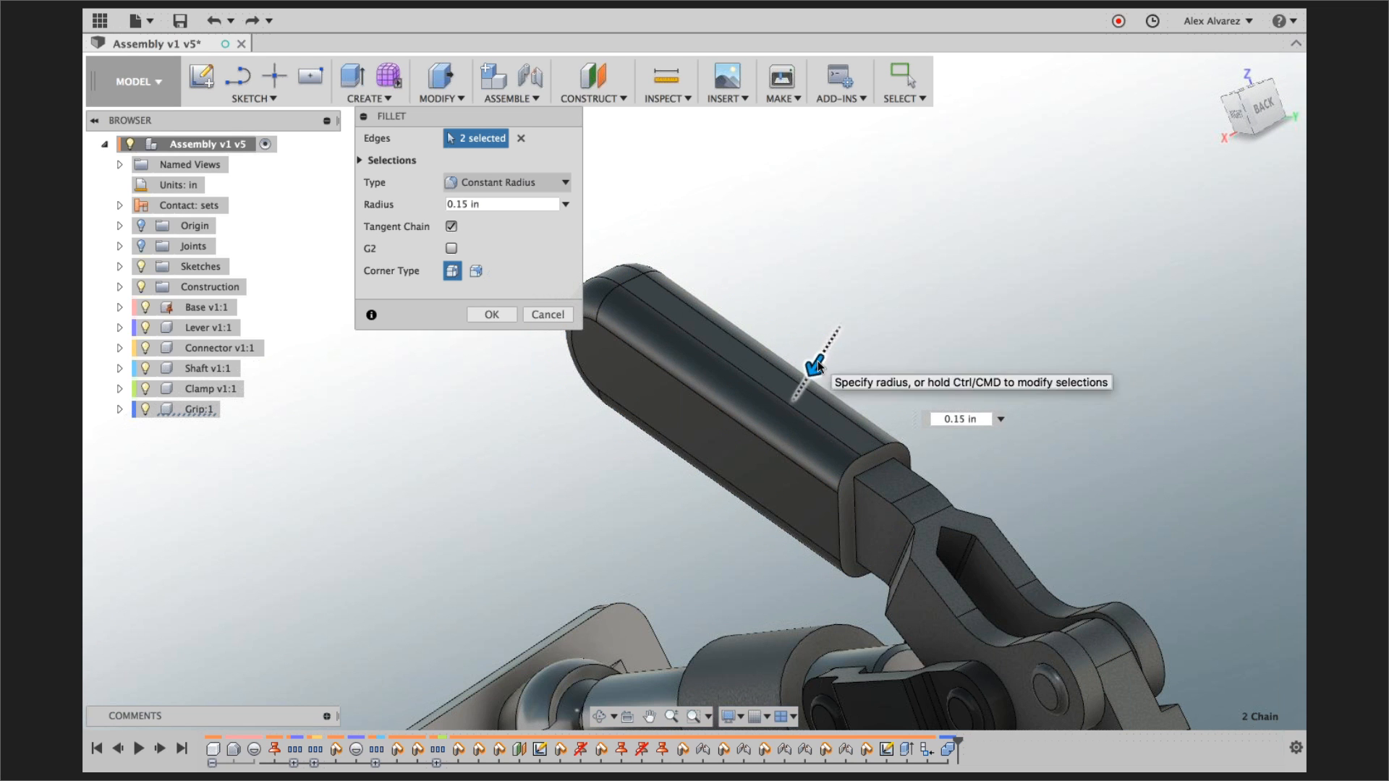
pyautogui.press('Return')
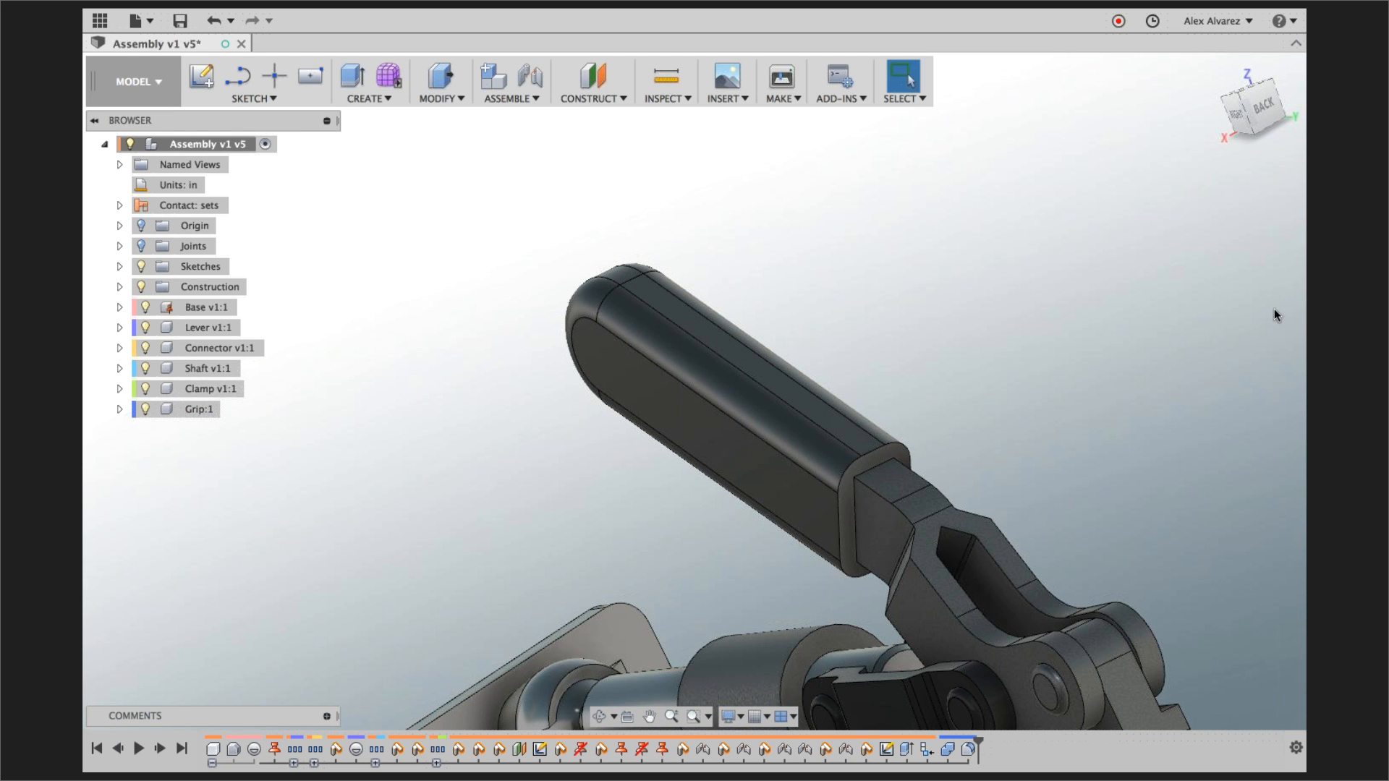
# - Fillet the outer edge loop at the Grip's open end with a 0.1 in radius
pyautogui.press('f')
pyautogui.click(874, 445)
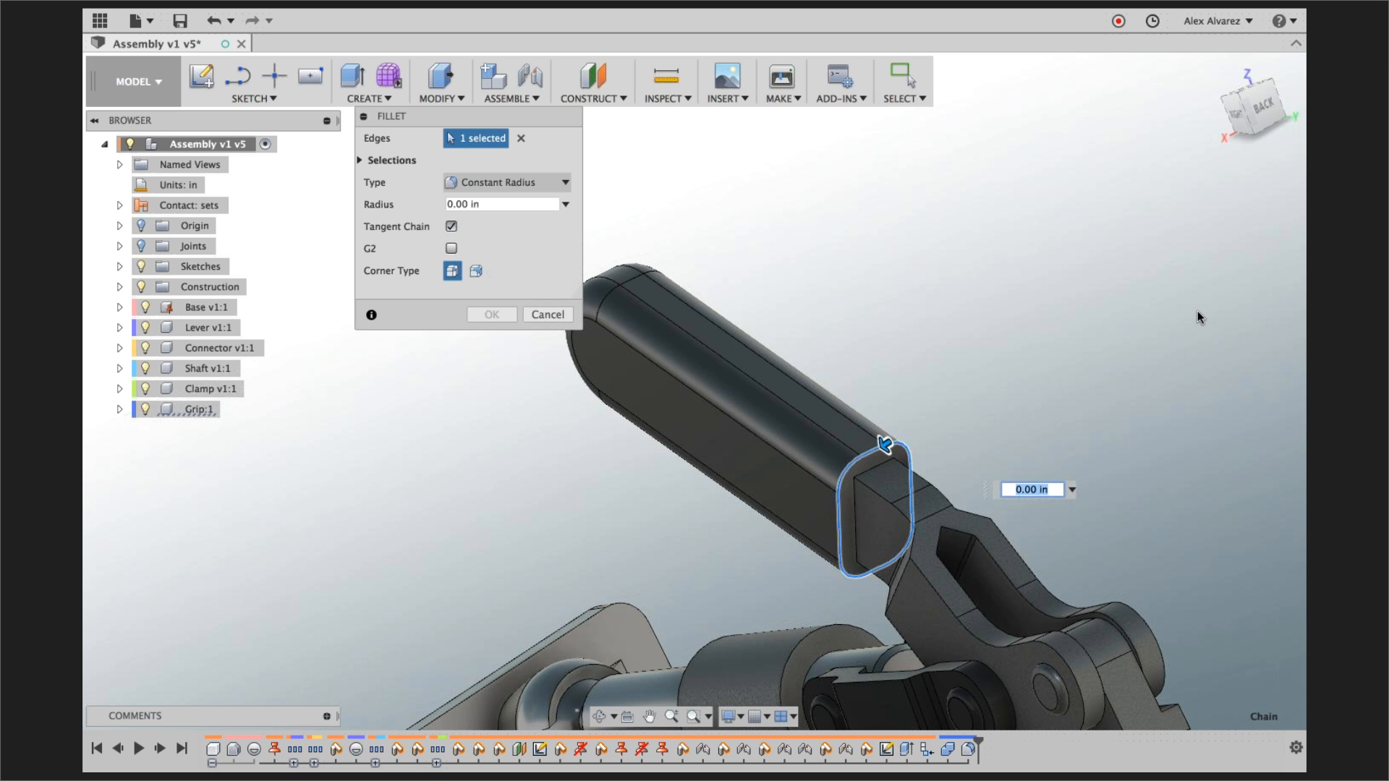
pyautogui.write('0.1')
pyautogui.press('Return')
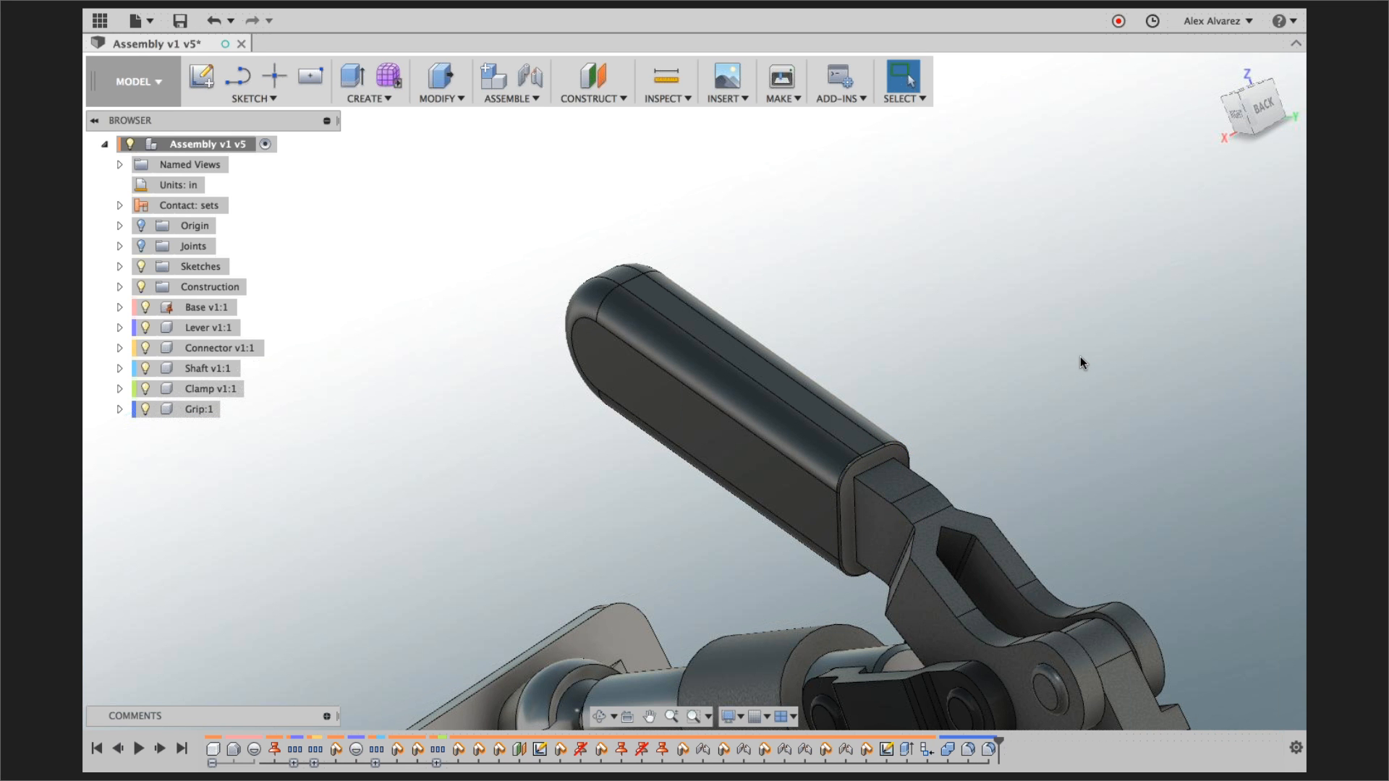
# - Move the Grip to test whether it is attached to the Lever, and undo the move
pyautogui.scroll(-5, 1080, 356)
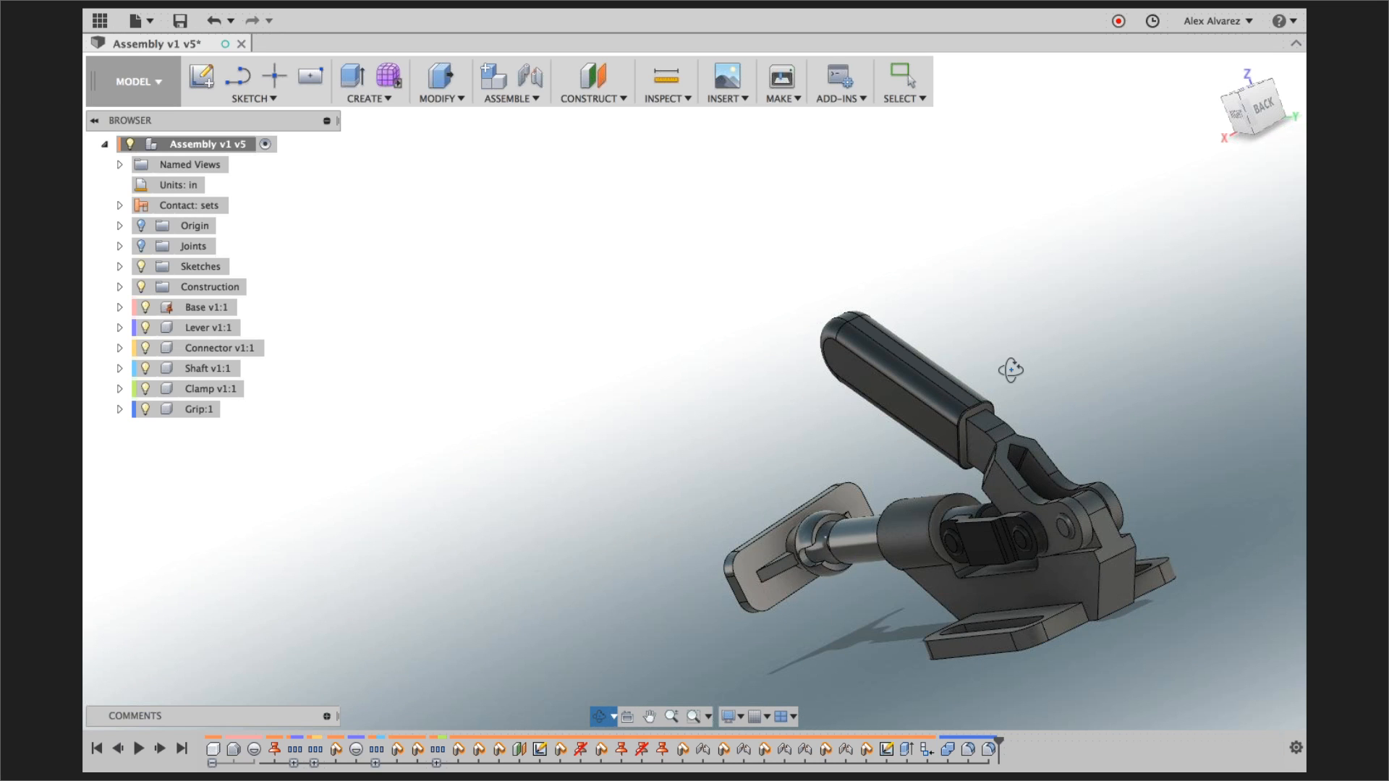
pyautogui.moveTo(1010, 371); pyautogui.dragTo(806, 456)
pyautogui.press('Escape')
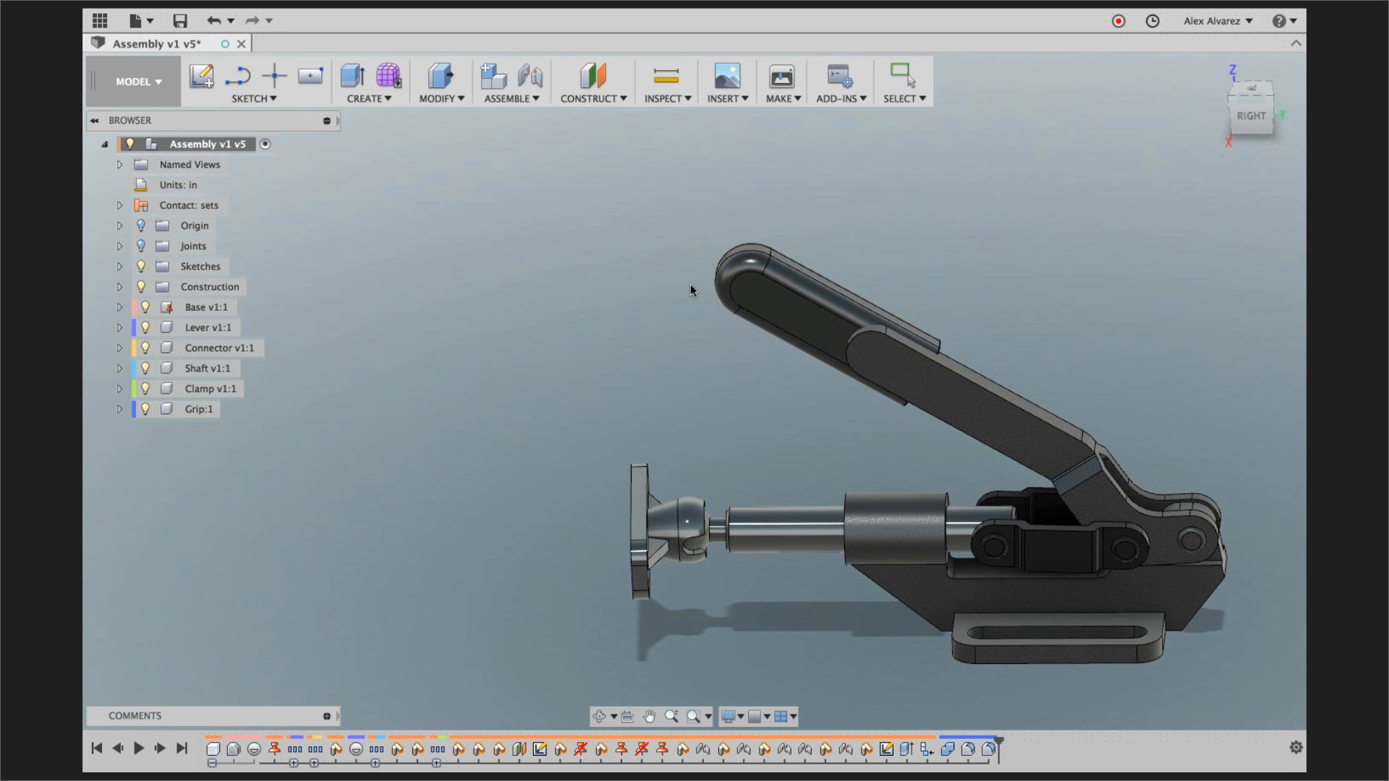
pyautogui.moveTo(745, 308)
pyautogui.mouseDown()
pyautogui.moveTo(695, 279)
pyautogui.moveTo(729, 287)
pyautogui.mouseUp()
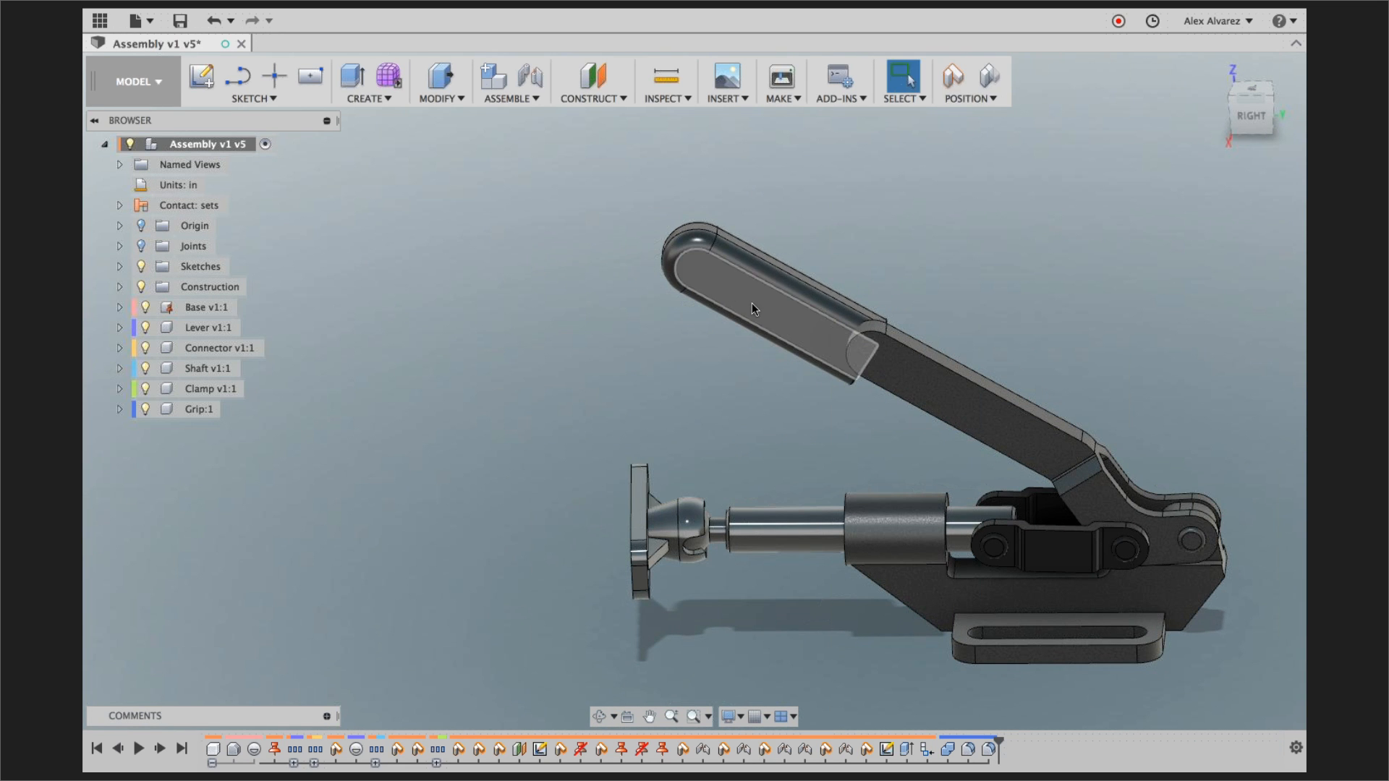
pyautogui.press('super+z')
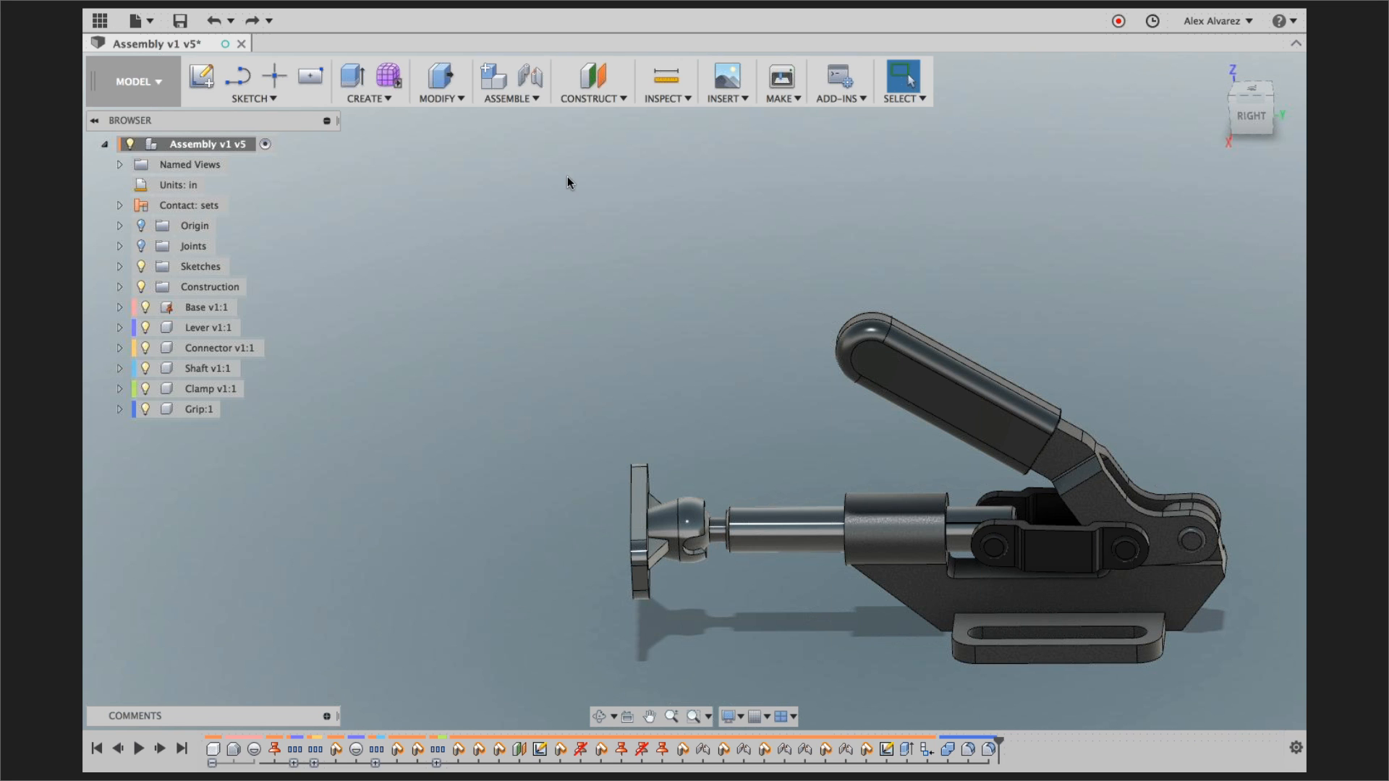
# - Create a rigid group from the Grip and Lever components, with child components included
pyautogui.click(523, 101)
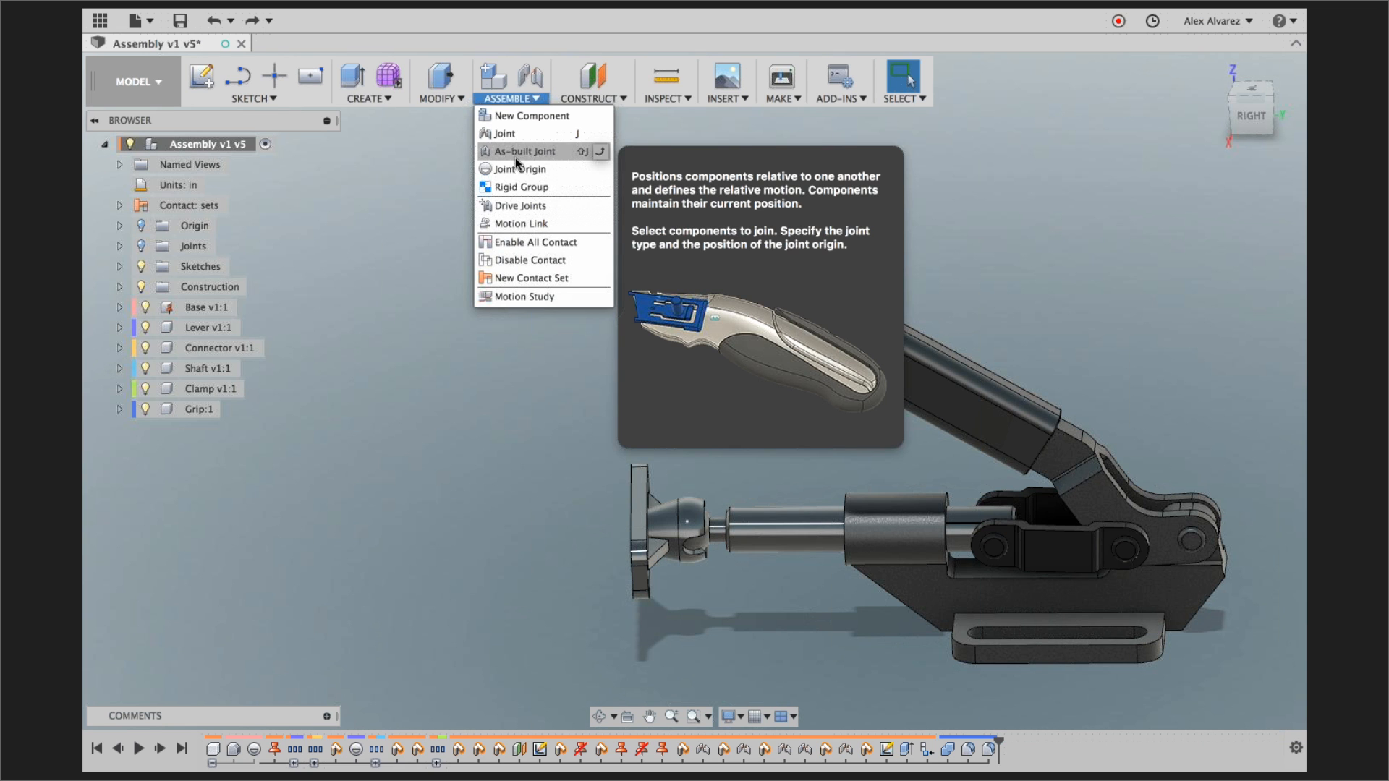
pyautogui.click(520, 188)
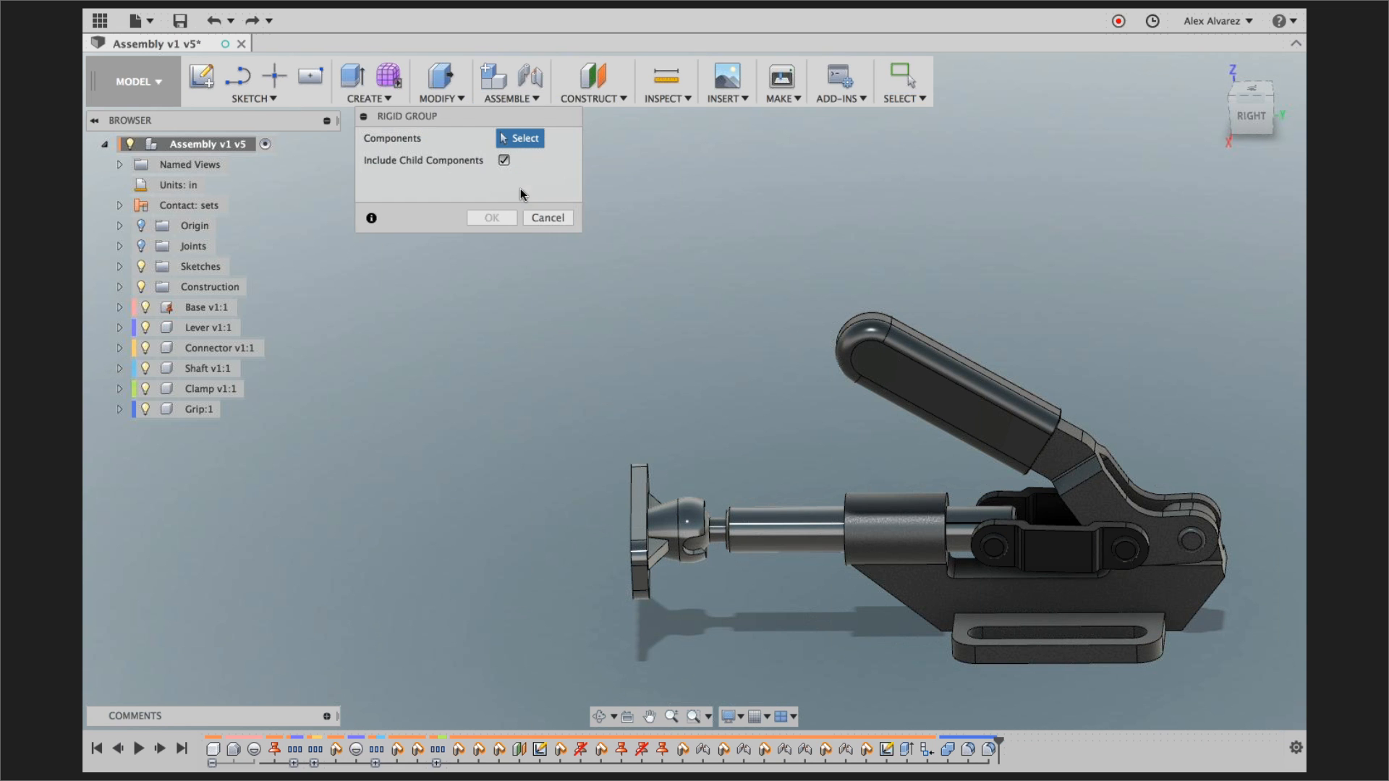
pyautogui.click(913, 360)
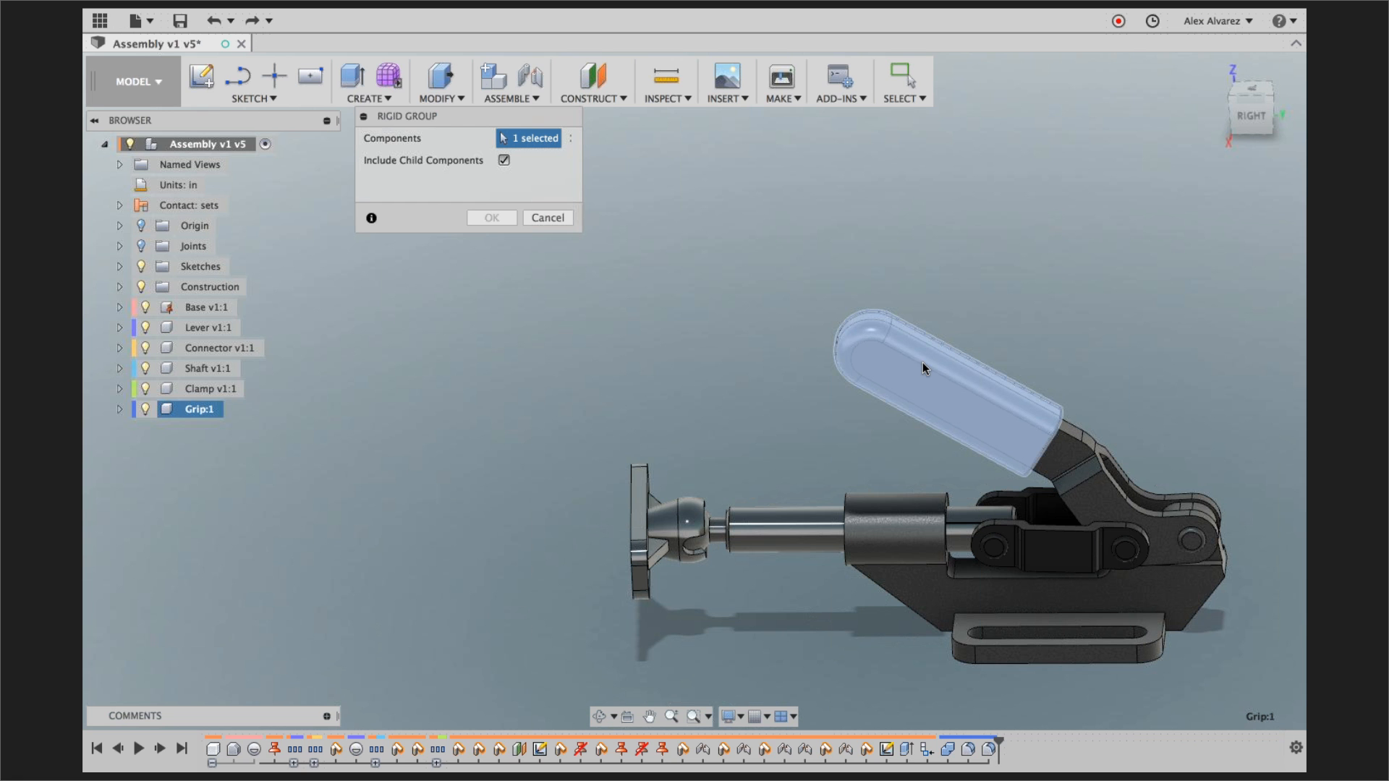
pyautogui.click(957, 379)
pyautogui.scroll(5, 958, 383)
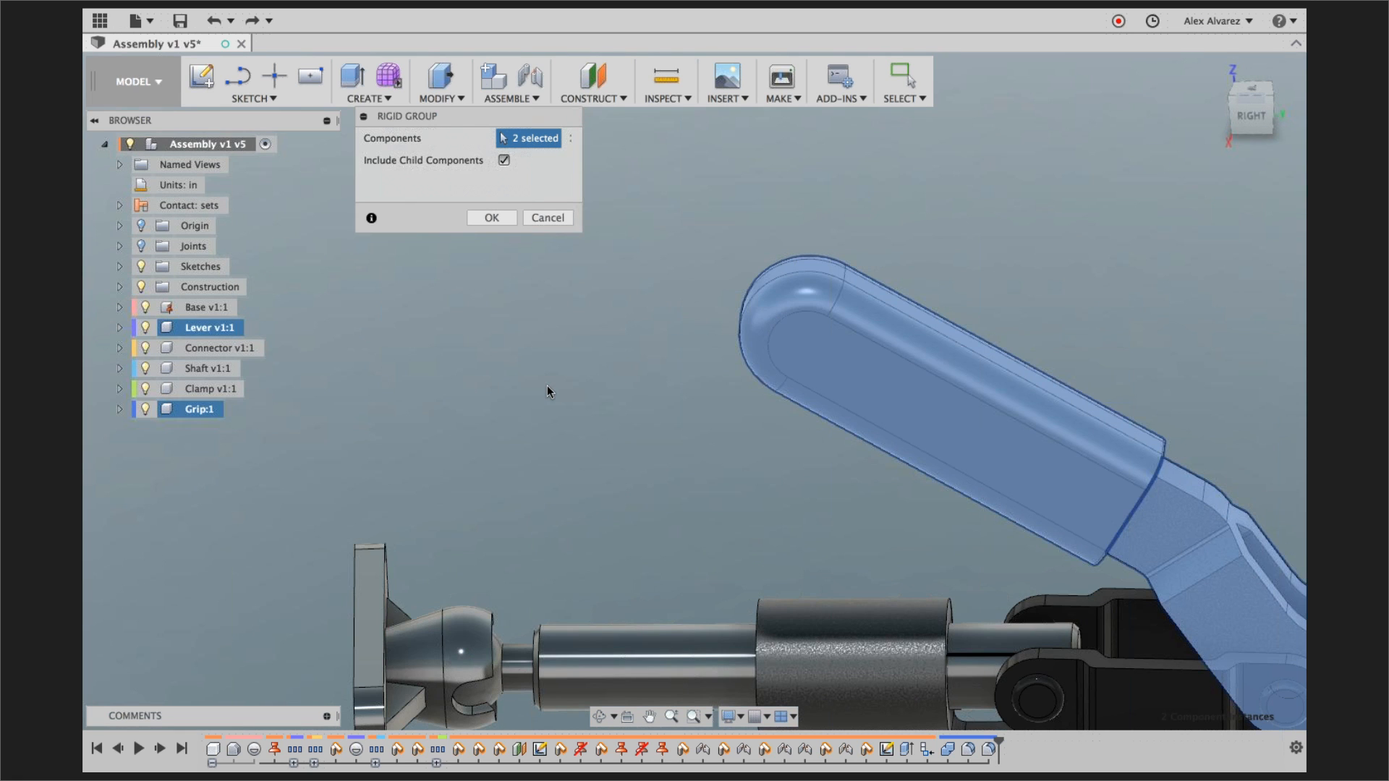
pyautogui.click(491, 218)
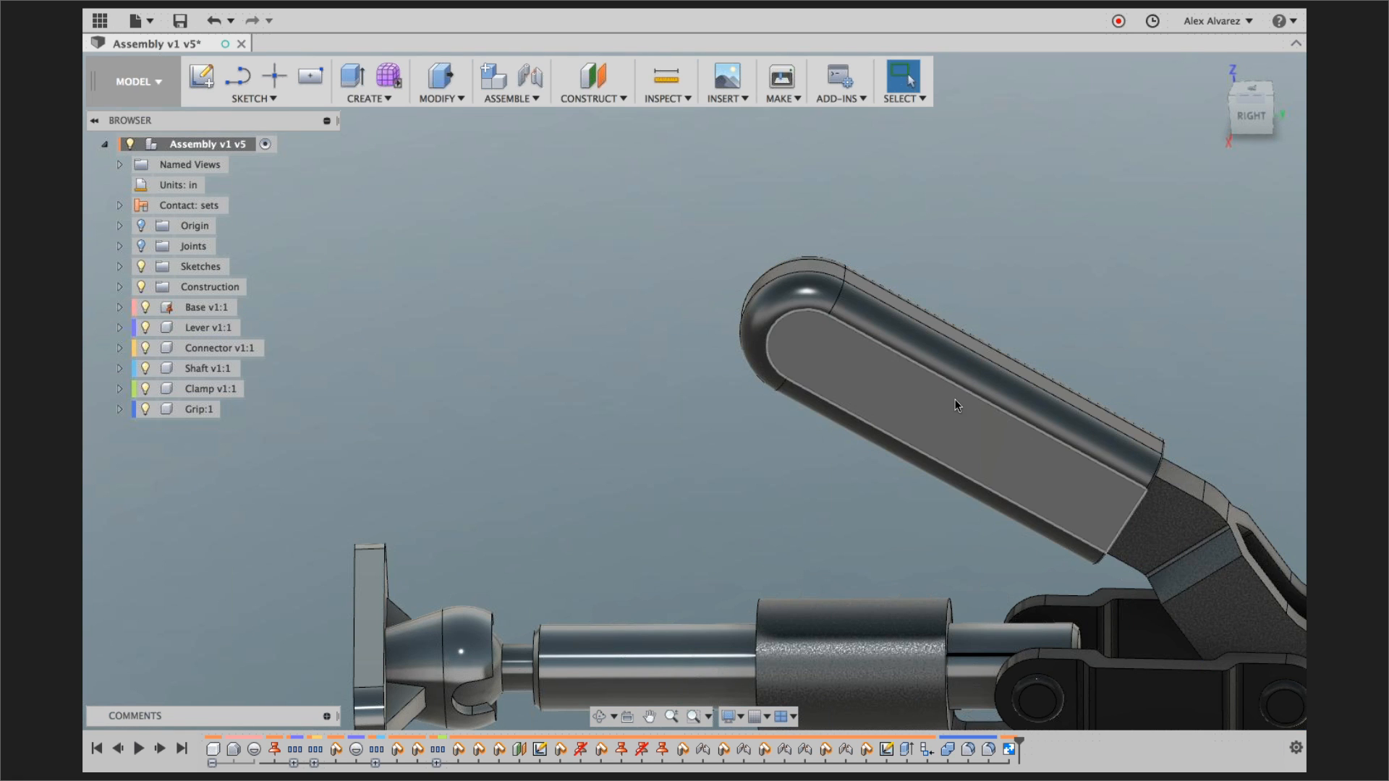
# - Swing the Grip and Lever back and forth to test the clamp's motion, and view the mechanism at an angle
pyautogui.moveTo(939, 350); pyautogui.dragTo(1004, 271)
pyautogui.scroll(-5, 900, 418)
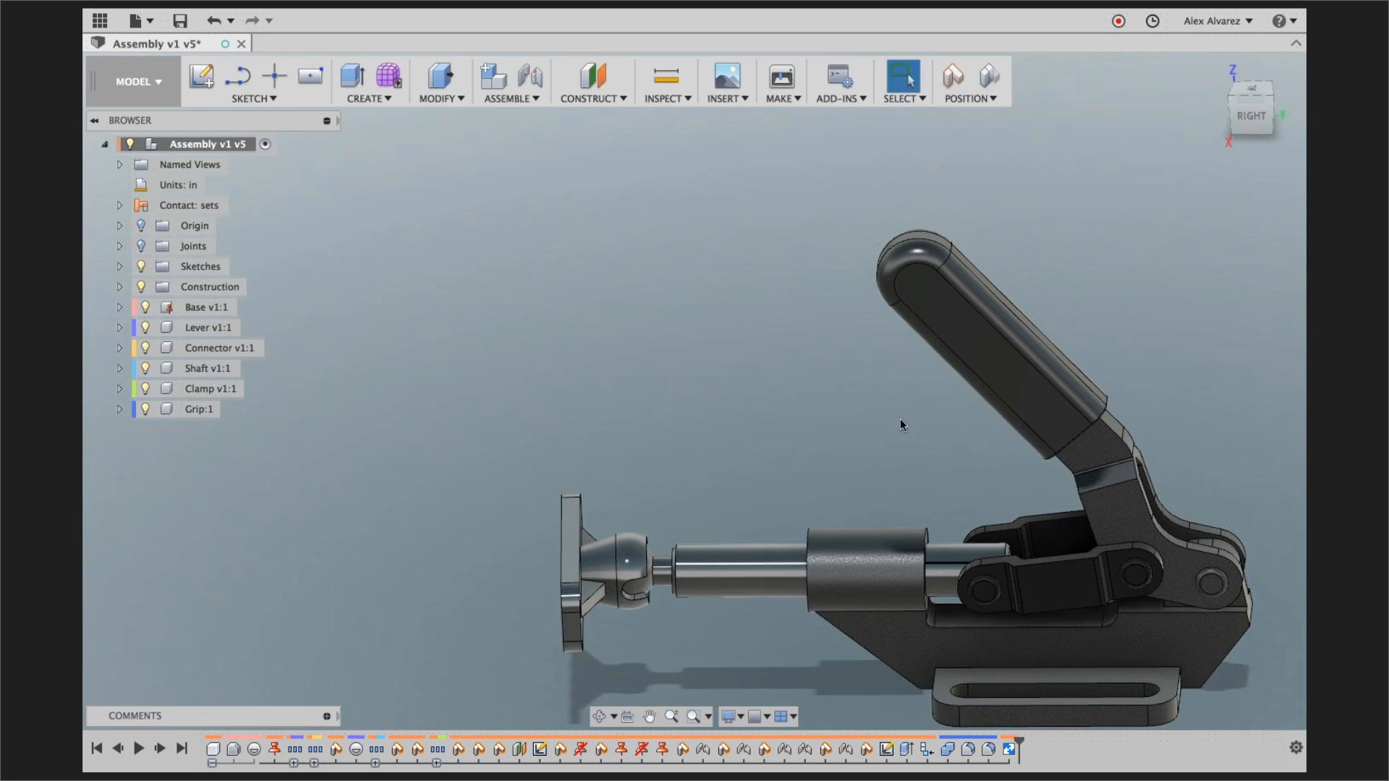
pyautogui.moveTo(900, 418); pyautogui.dragTo(749, 382, button='middle')
pyautogui.moveTo(900, 418); pyautogui.dragTo(878, 410, button='middle')
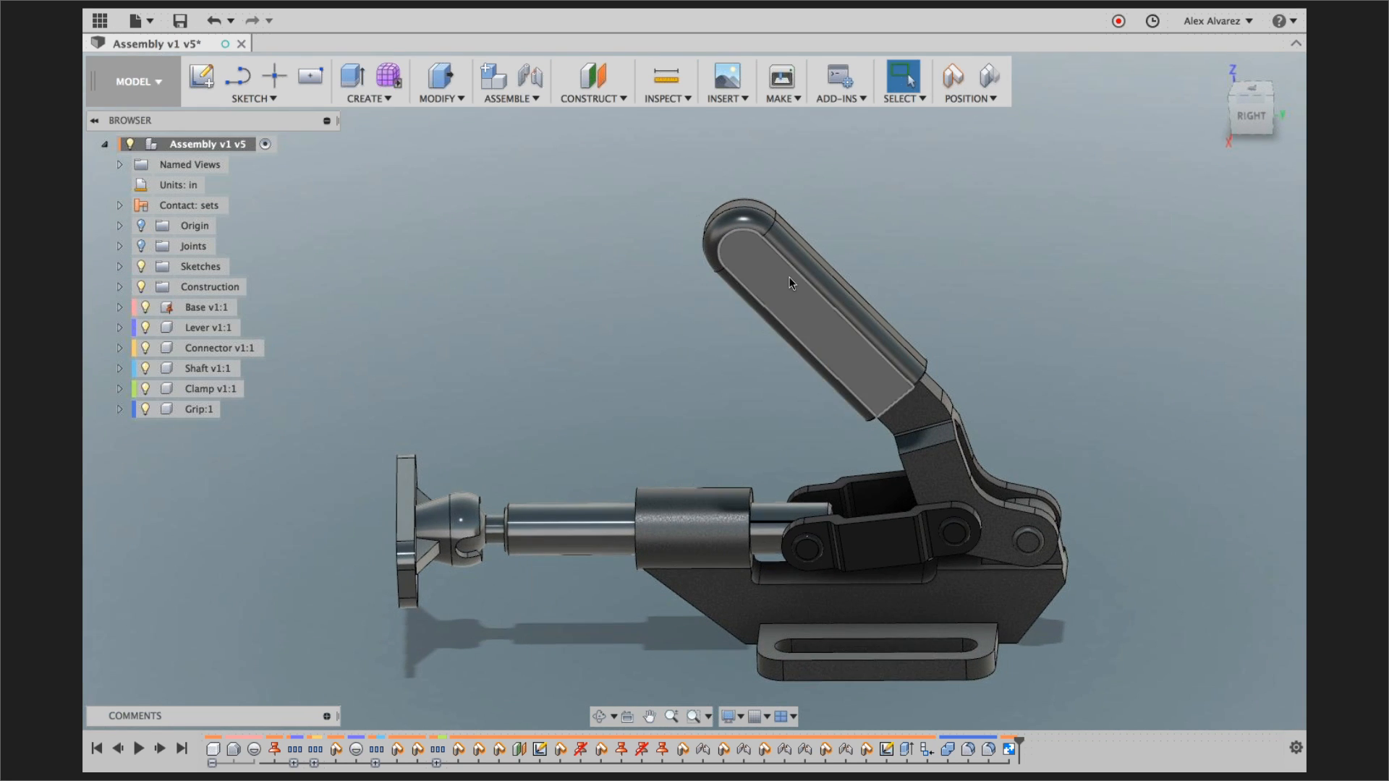
pyautogui.moveTo(810, 303); pyautogui.dragTo(684, 389)
pyautogui.keyDown('shift'); pyautogui.moveTo(684, 388); pyautogui.dragTo(709, 415, button='middle'); pyautogui.keyUp('shift')
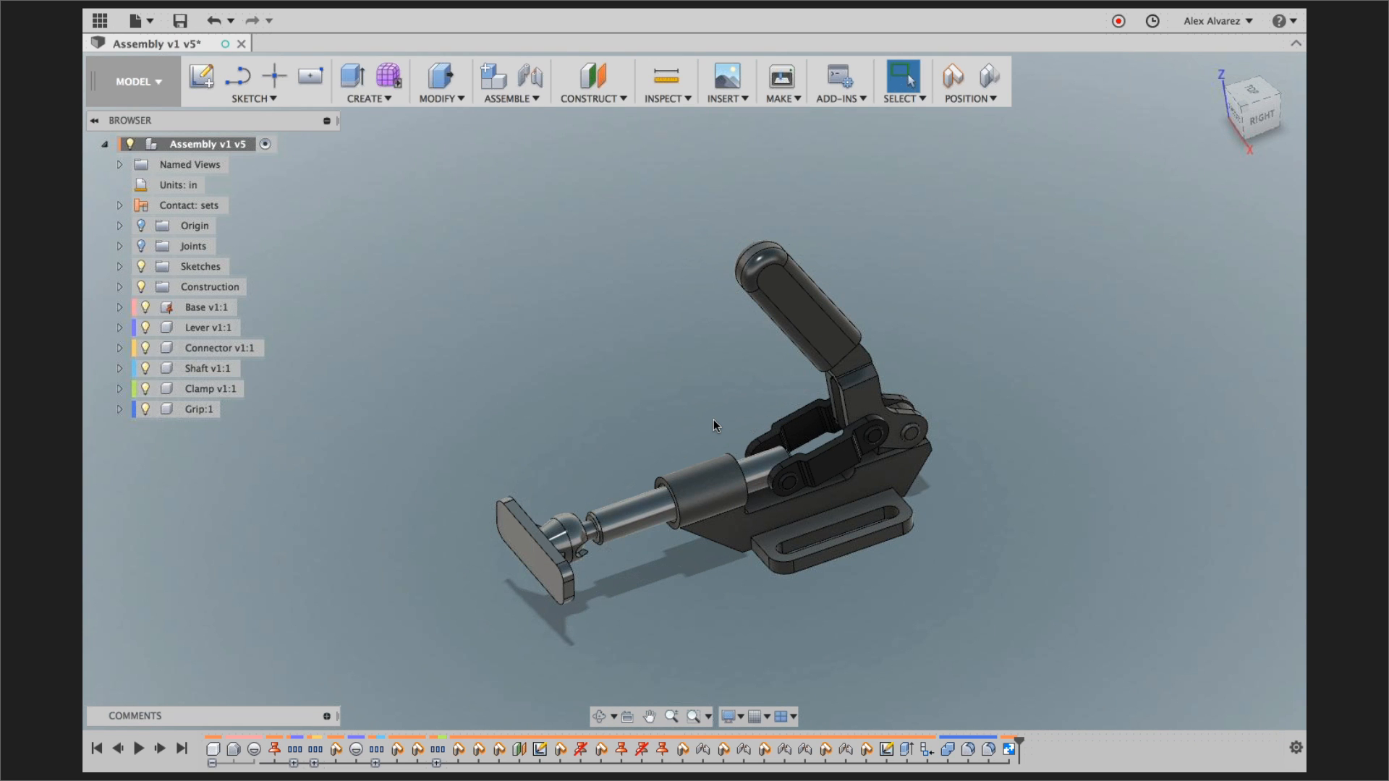
# - Apply the red appearance already in the design to the Grip component
pyautogui.scroll(5, 792, 480)
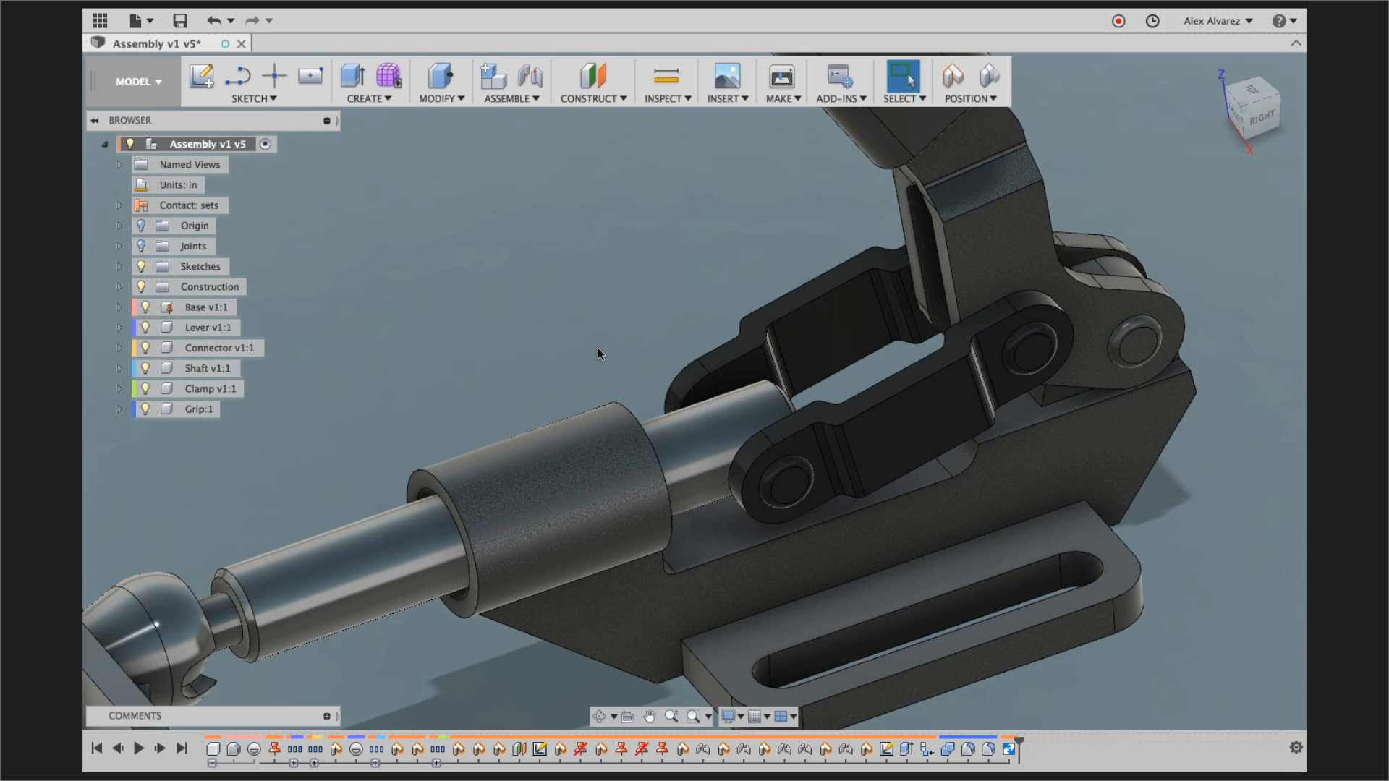
pyautogui.scroll(-4, 621, 318)
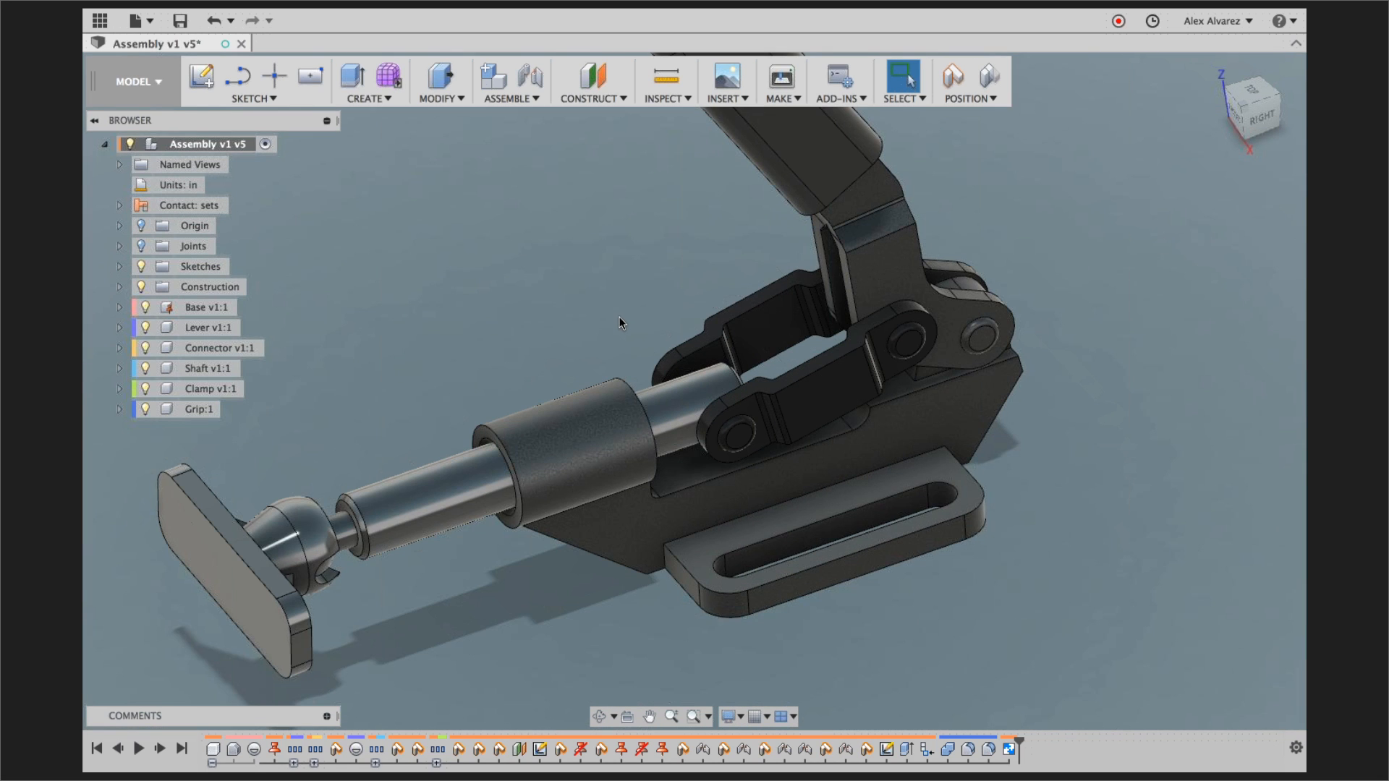
pyautogui.moveTo(378, 275); pyautogui.dragTo(421, 353, button='middle')
pyautogui.rightClick(197, 408)
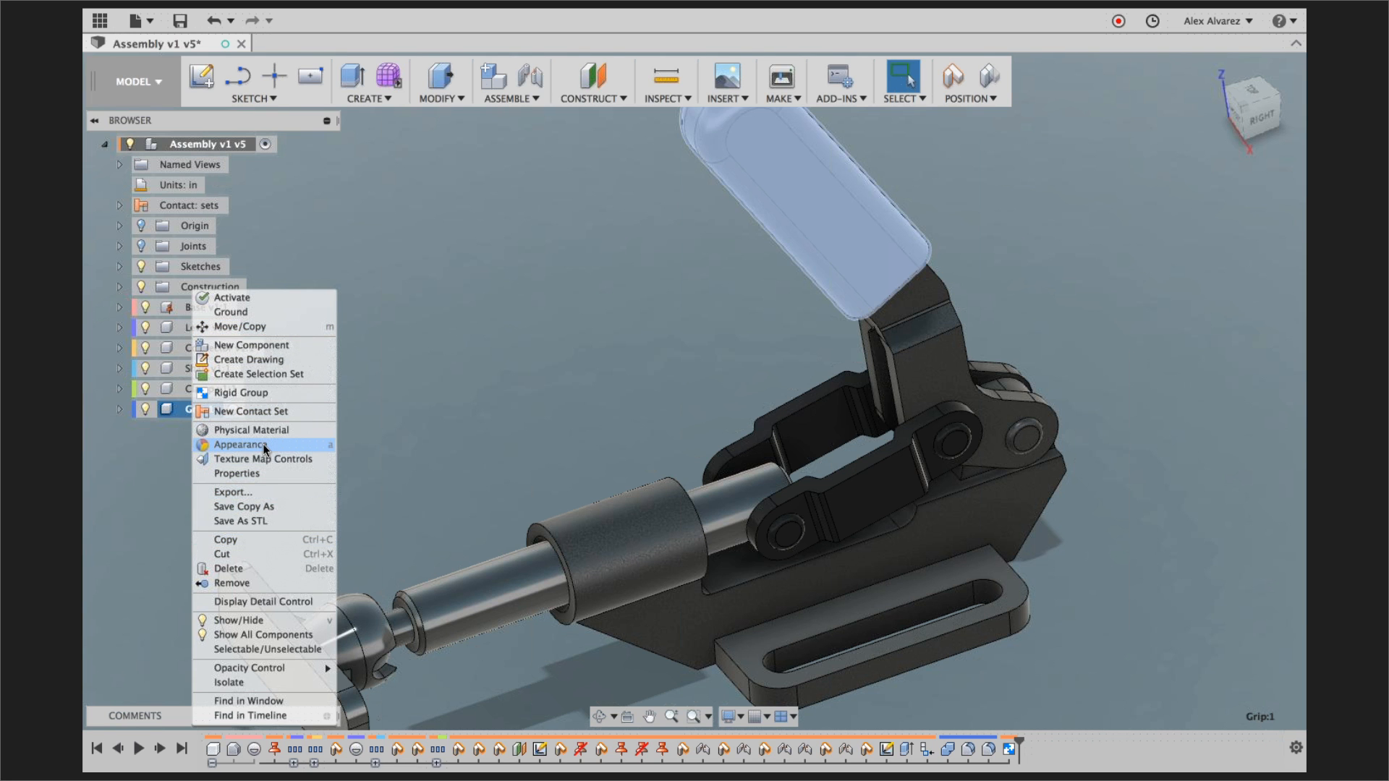
pyautogui.click(241, 444)
pyautogui.scroll(-2, 613, 400)
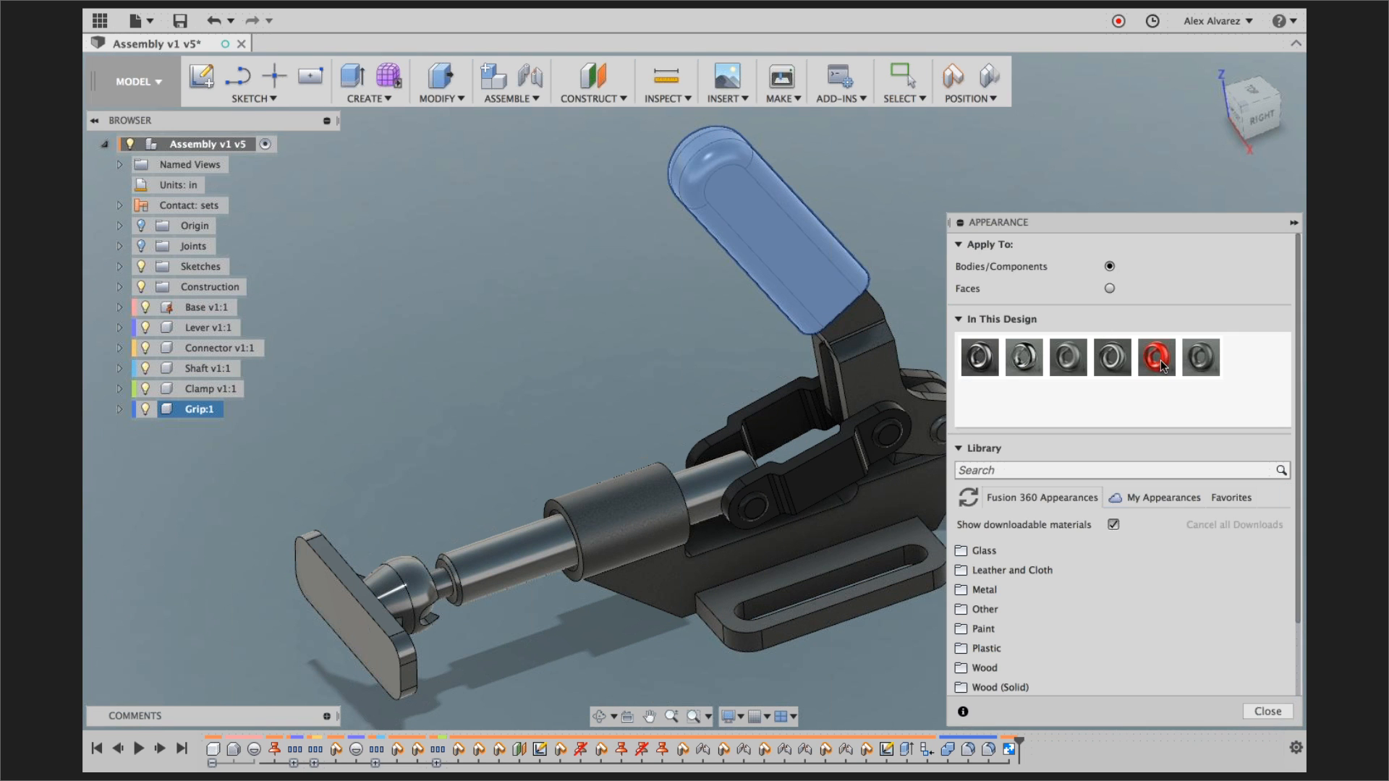
pyautogui.moveTo(1156, 358); pyautogui.dragTo(794, 276)
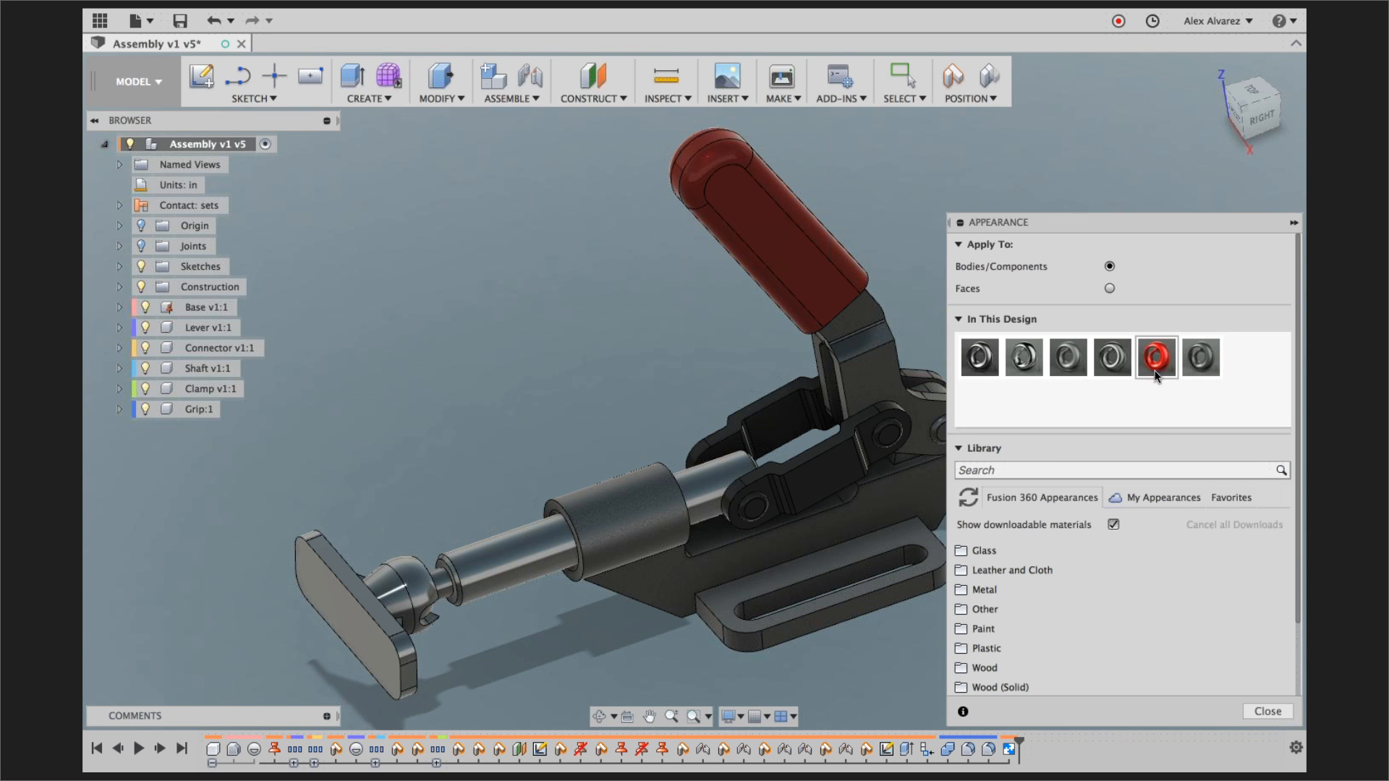
# - Apply the same red appearance to the Clamp component and finish editing appearances
pyautogui.moveTo(1166, 364); pyautogui.dragTo(387, 593)
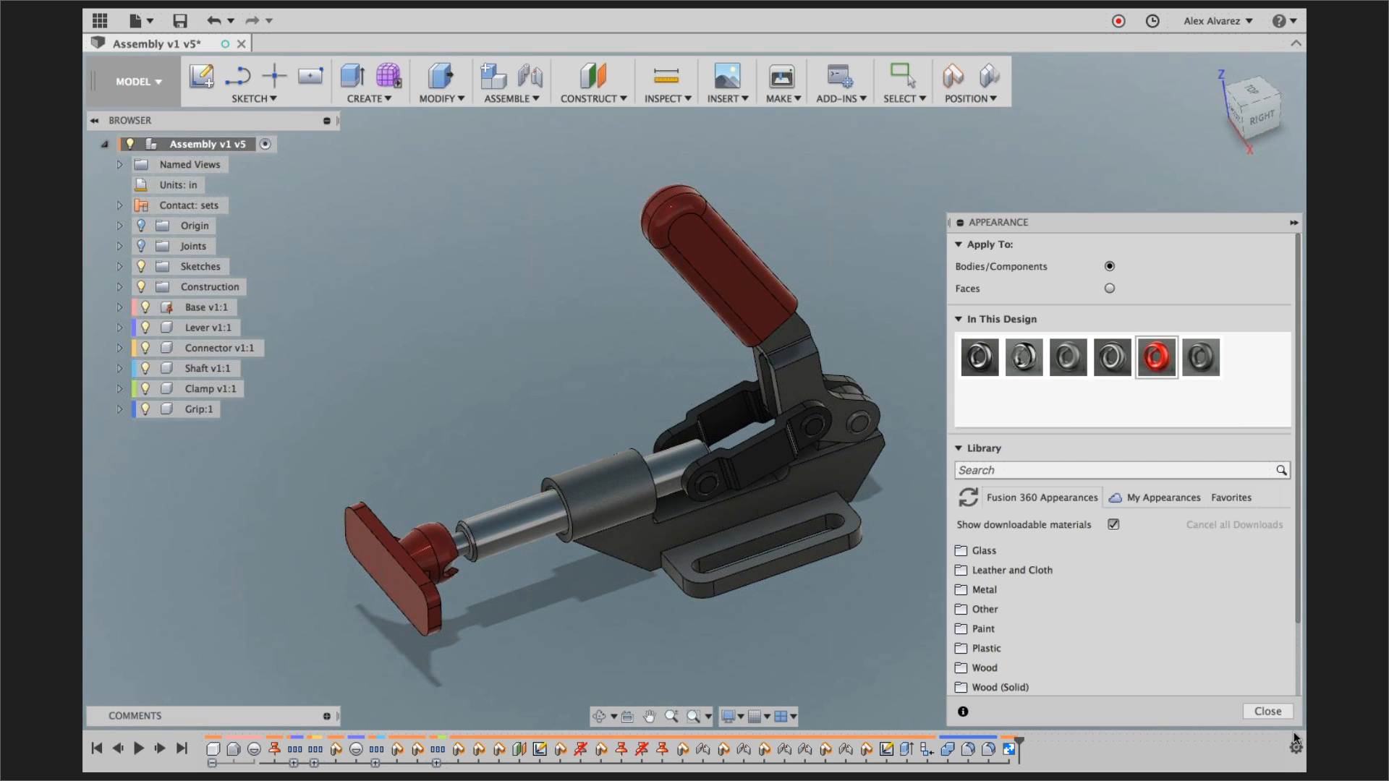
pyautogui.click(1268, 711)
pyautogui.moveTo(1091, 562); pyautogui.dragTo(1103, 426, button='middle')
pyautogui.moveTo(785, 186); pyautogui.dragTo(1156, 380)
pyautogui.press('super+Tab')
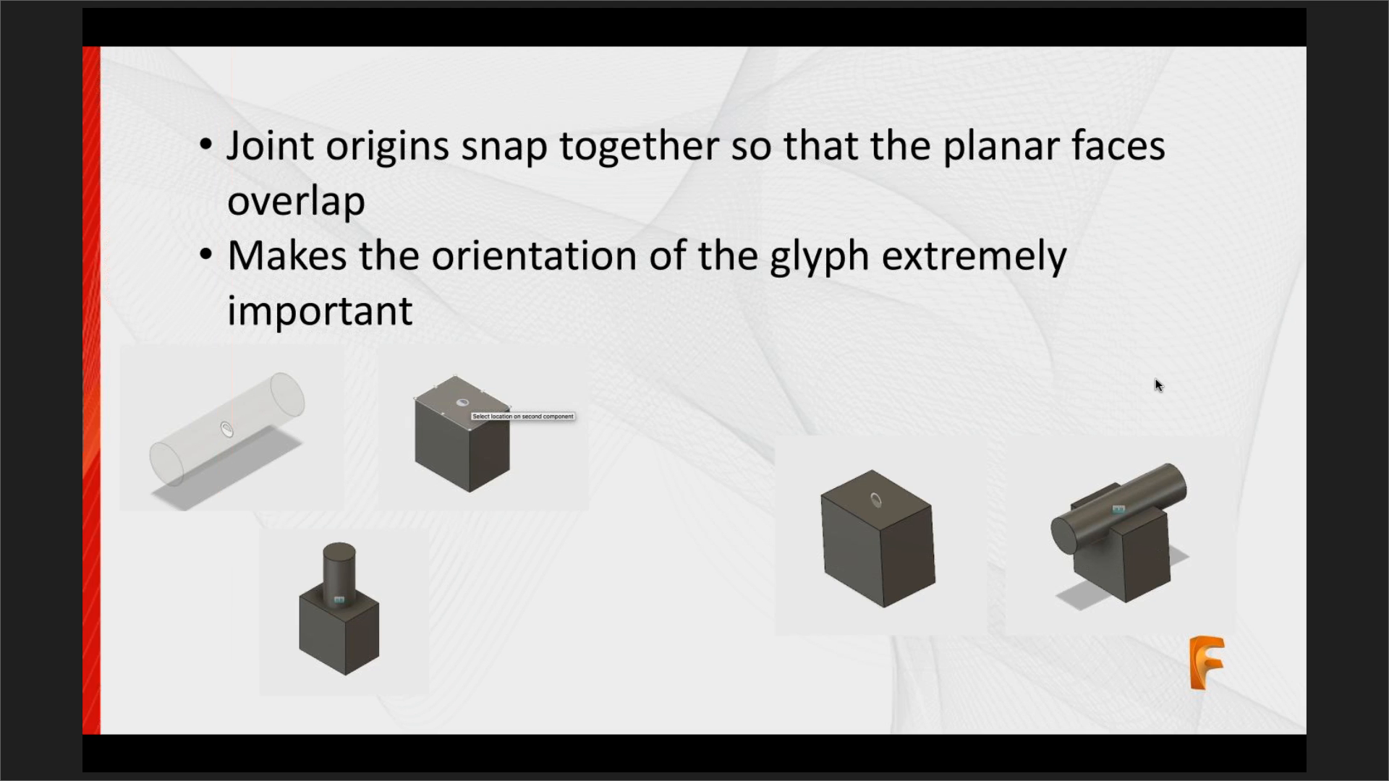
pyautogui.press('Right')
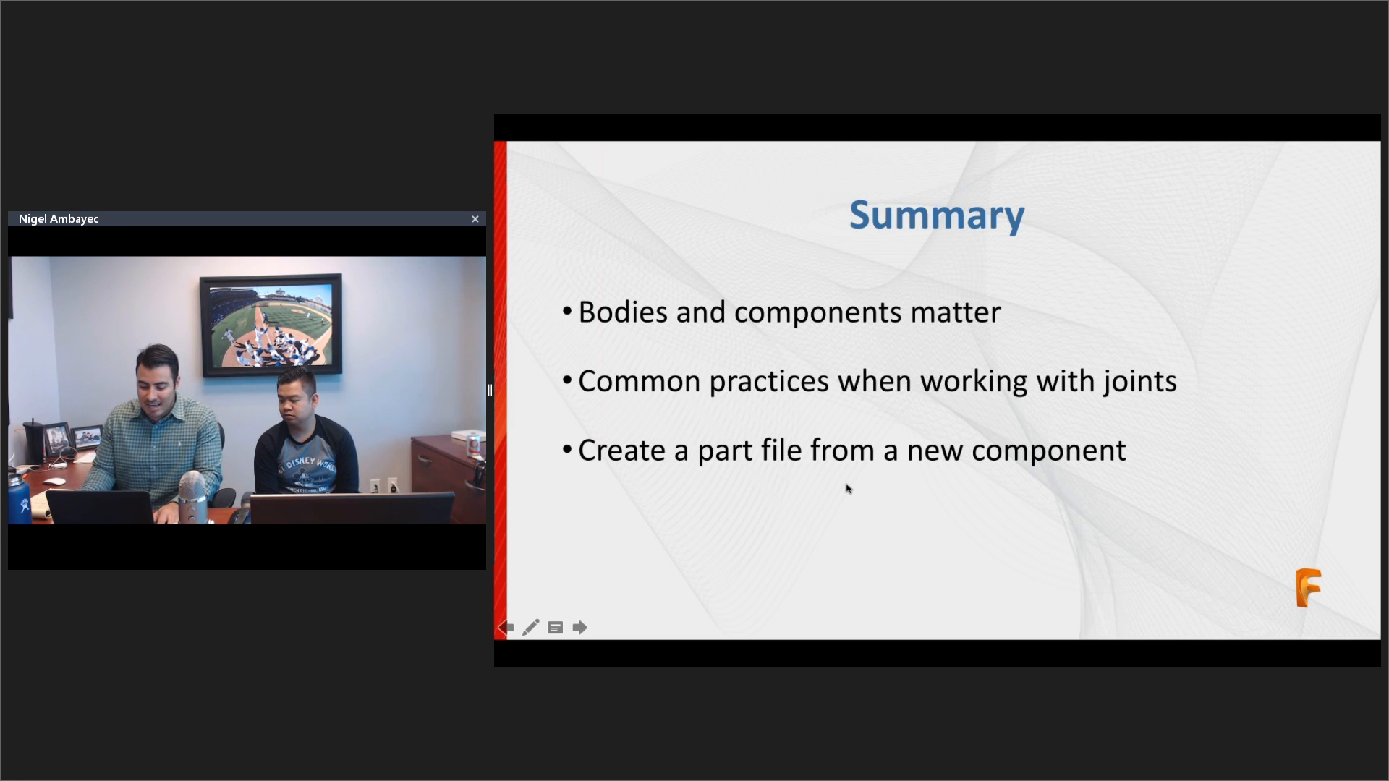
pyautogui.press('super+Tab')
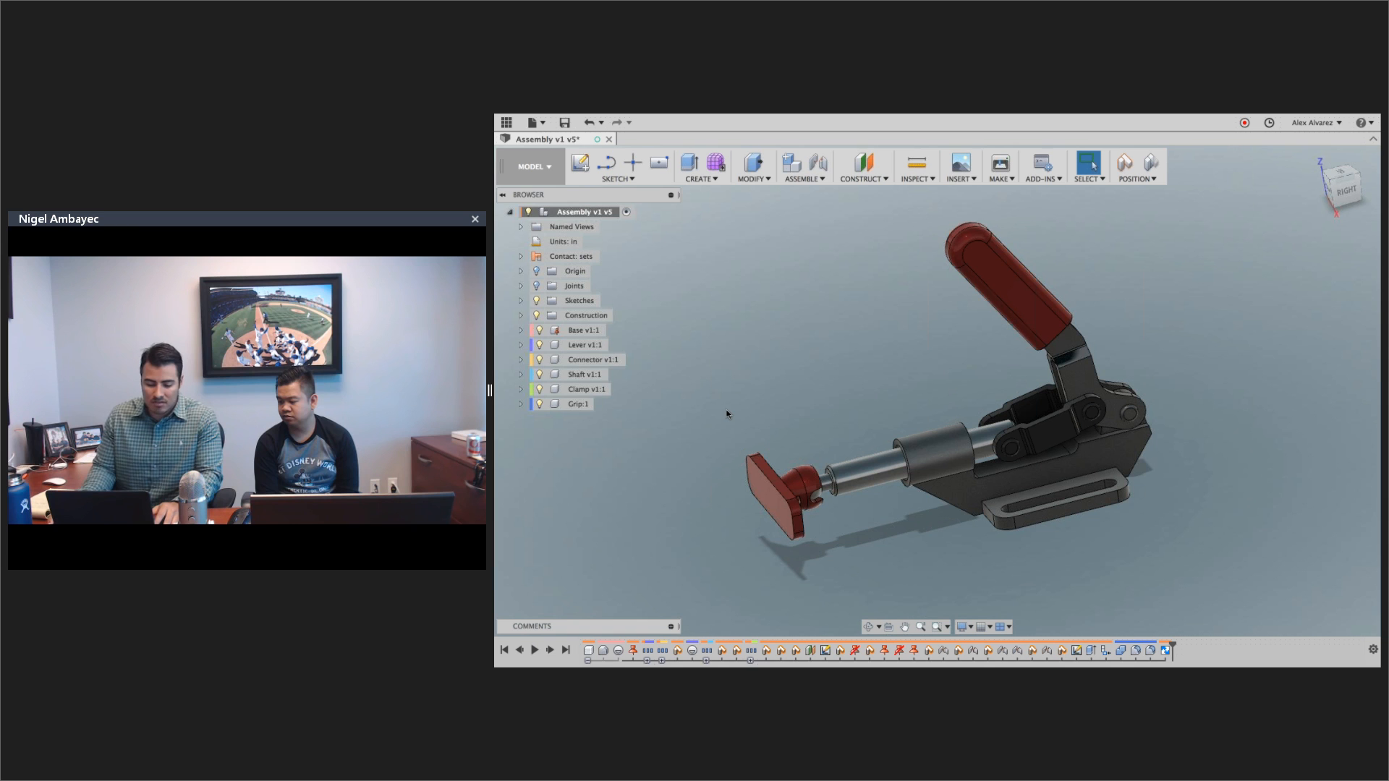
# - Save a copy of the Grip component as a separate file named Grip in the Webinar 4 Assemblies folder, and show the project's files
pyautogui.rightClick(576, 406)
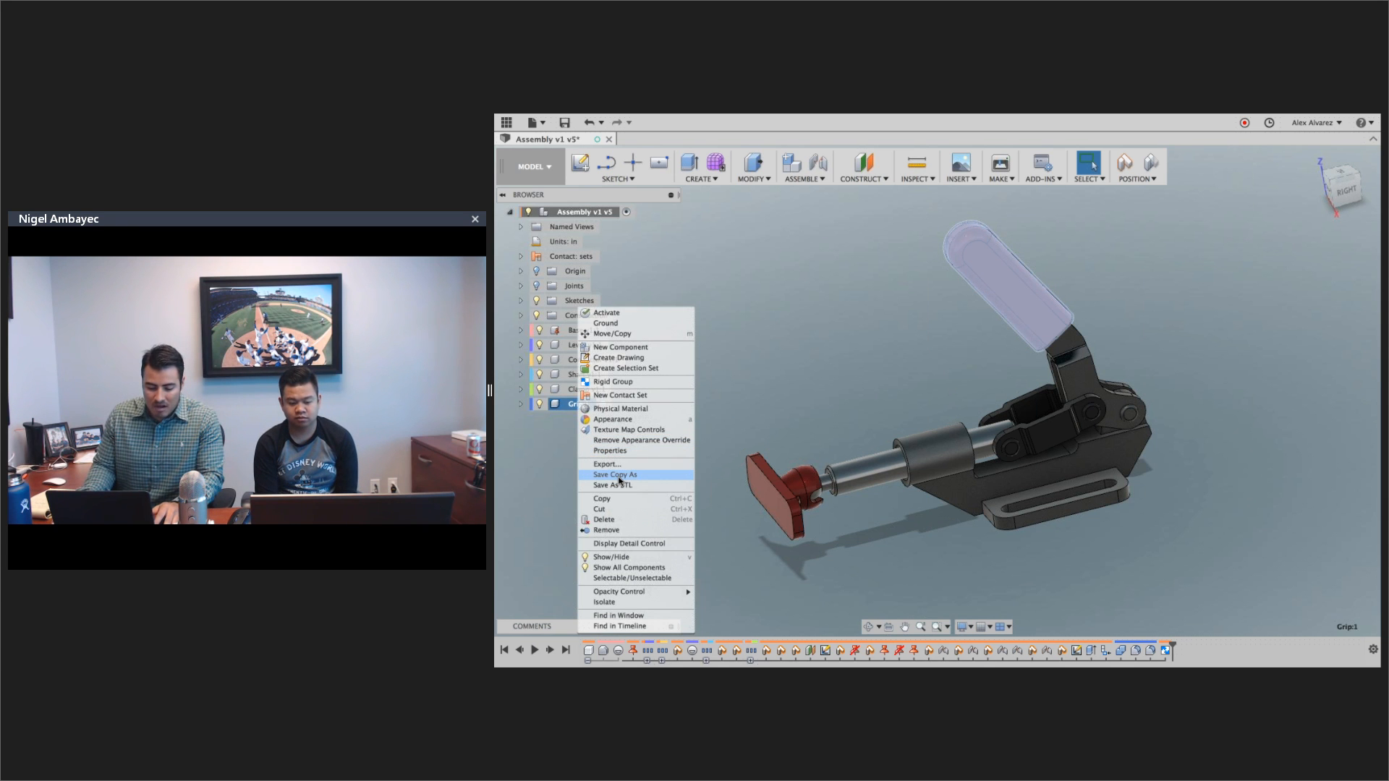
pyautogui.click(649, 474)
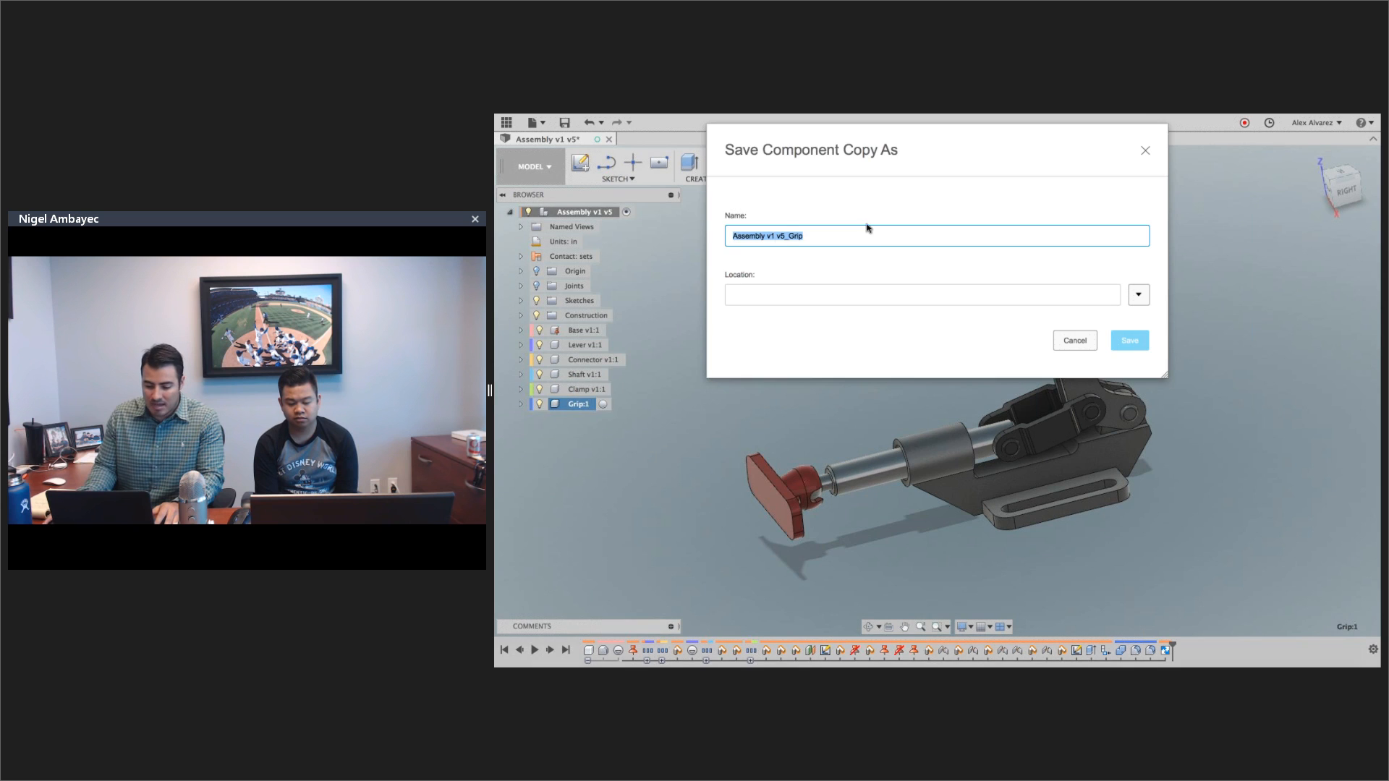
pyautogui.click(790, 236)
pyautogui.moveTo(789, 236); pyautogui.dragTo(716, 196)
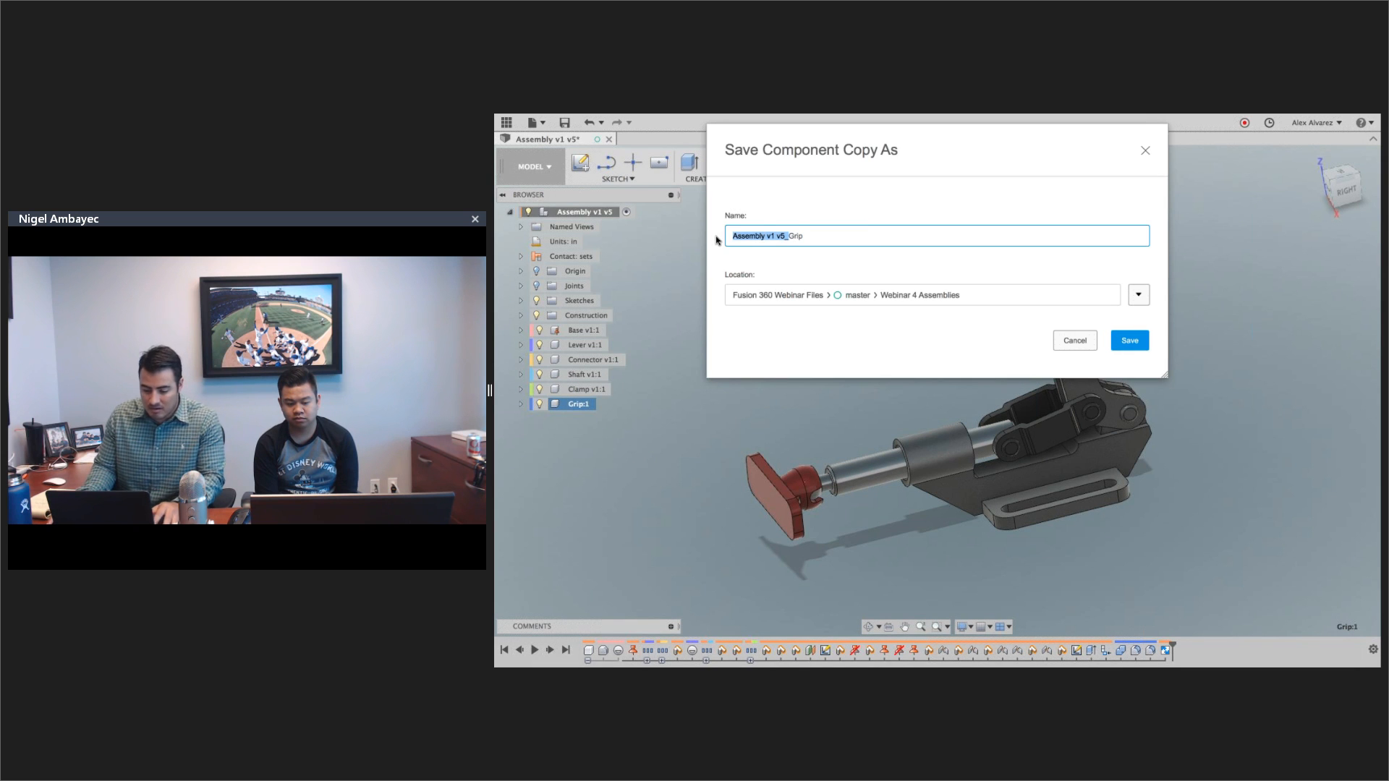
pyautogui.press('BackSpace')
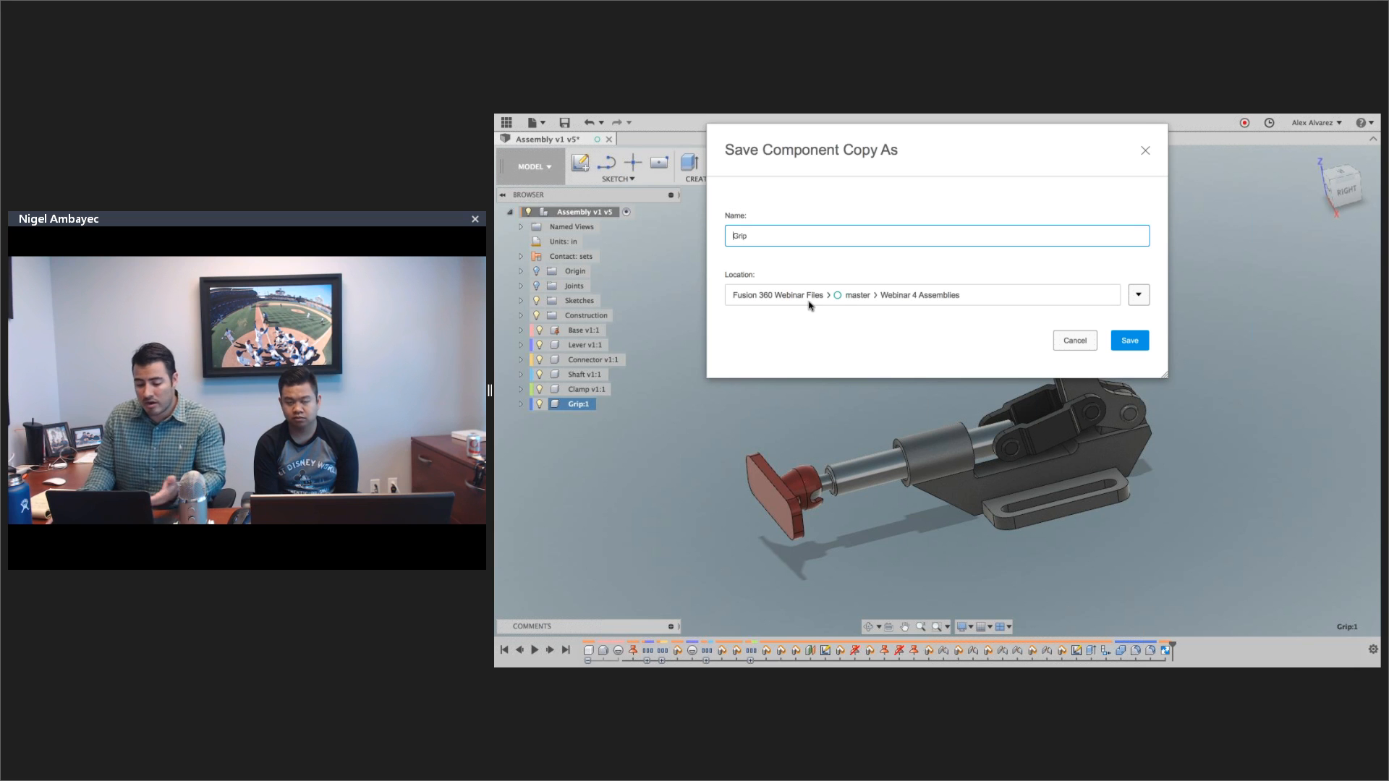
pyautogui.click(1122, 335)
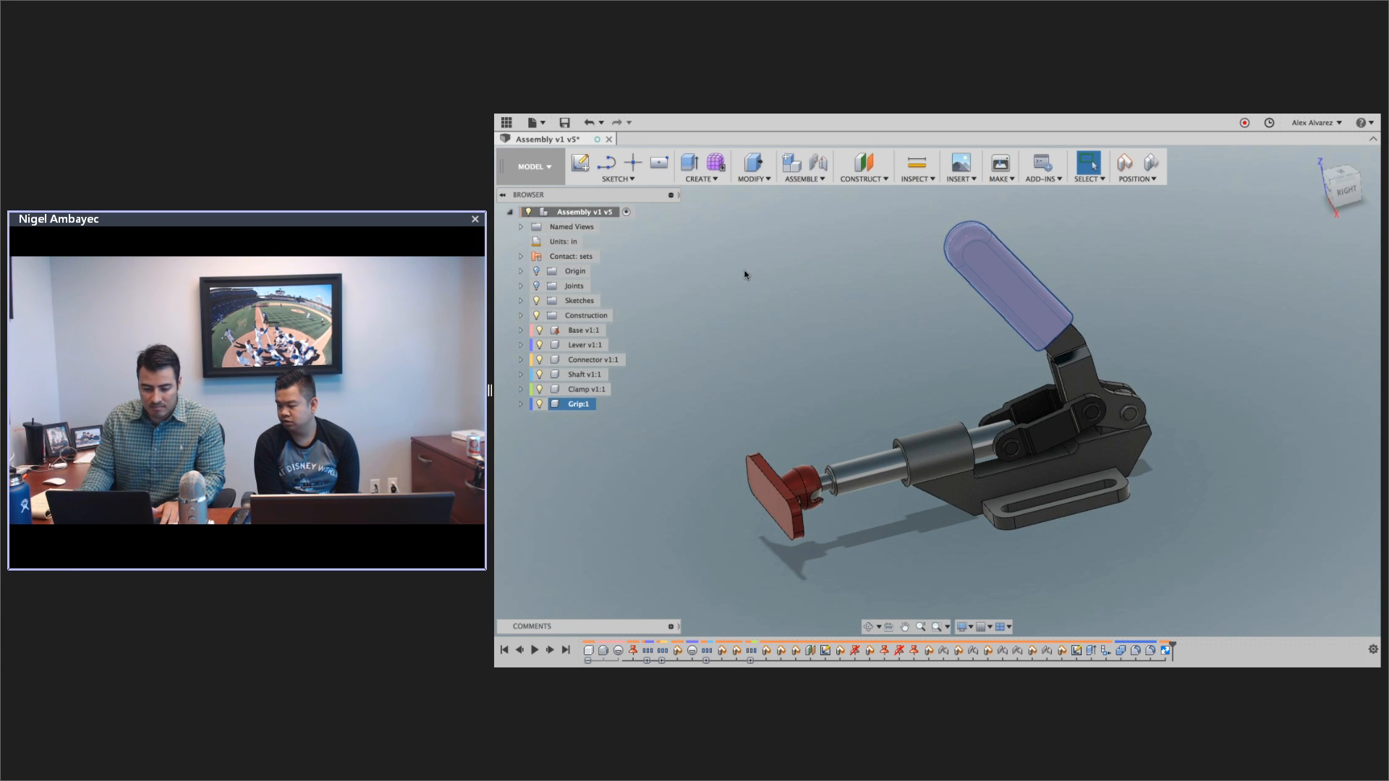
pyautogui.click(506, 123)
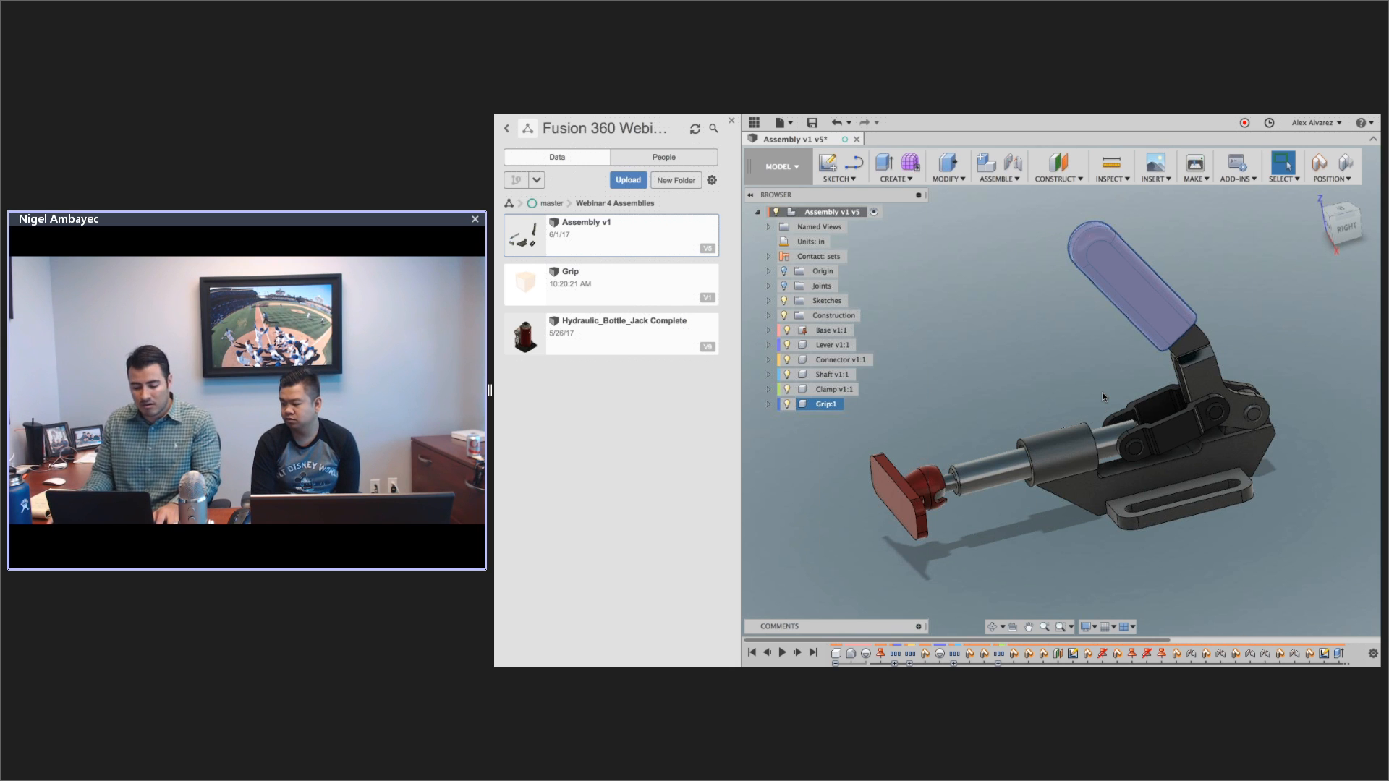
pyautogui.press('super+Tab')
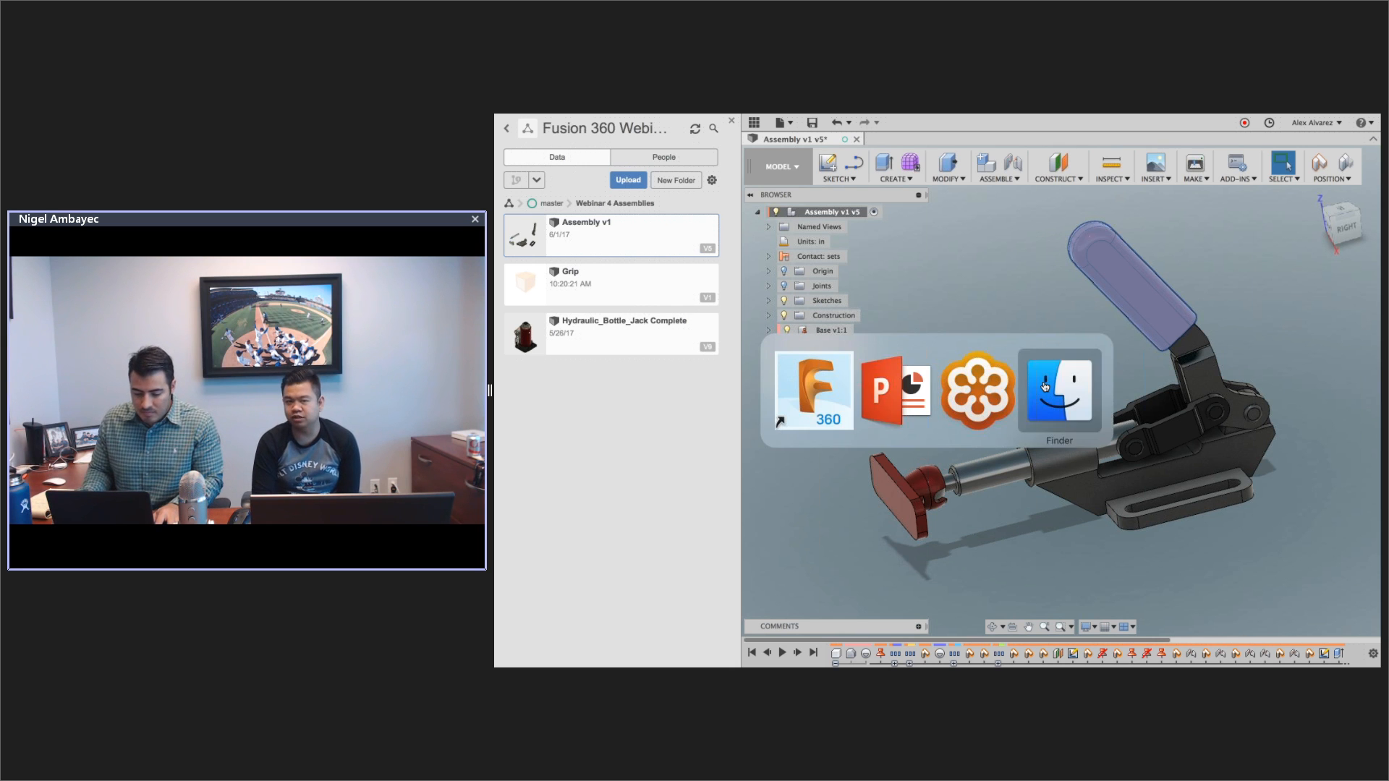
pyautogui.click(874, 395)
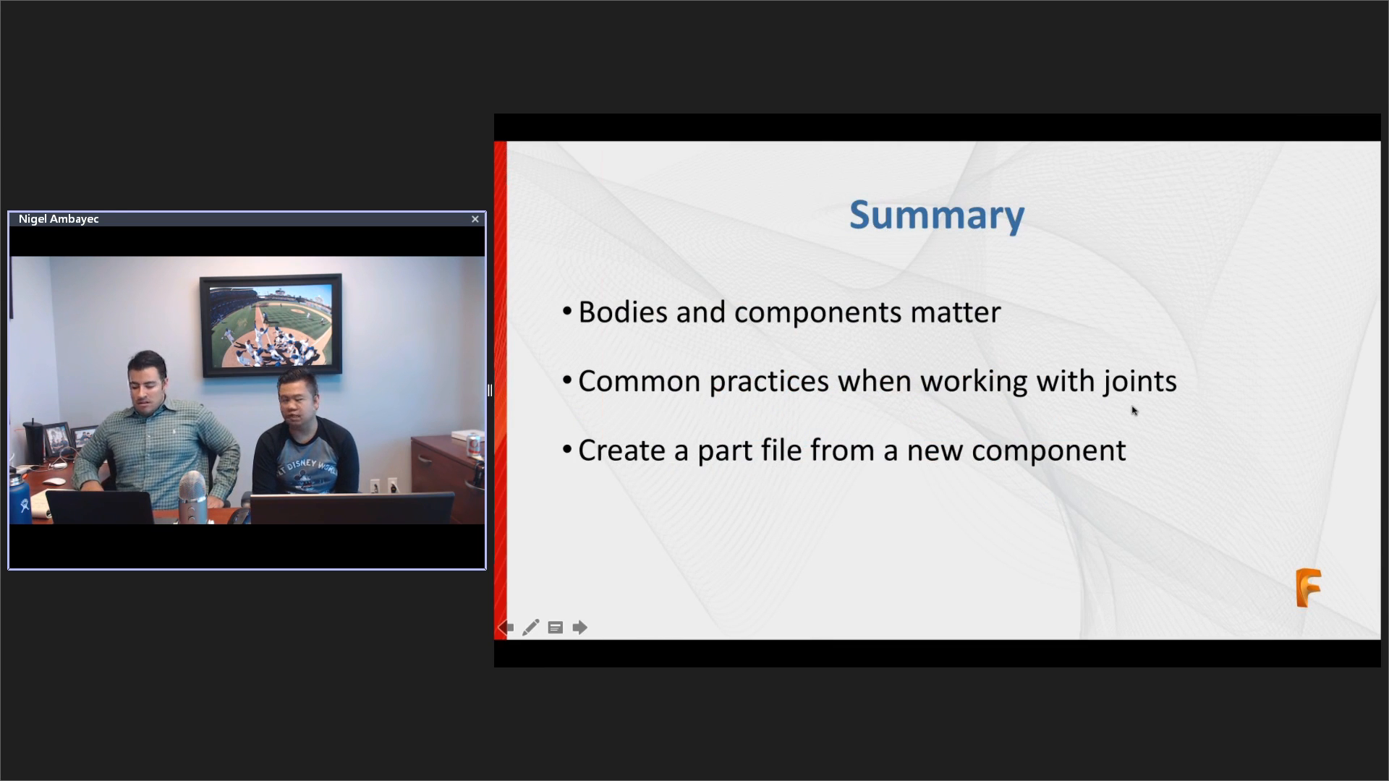